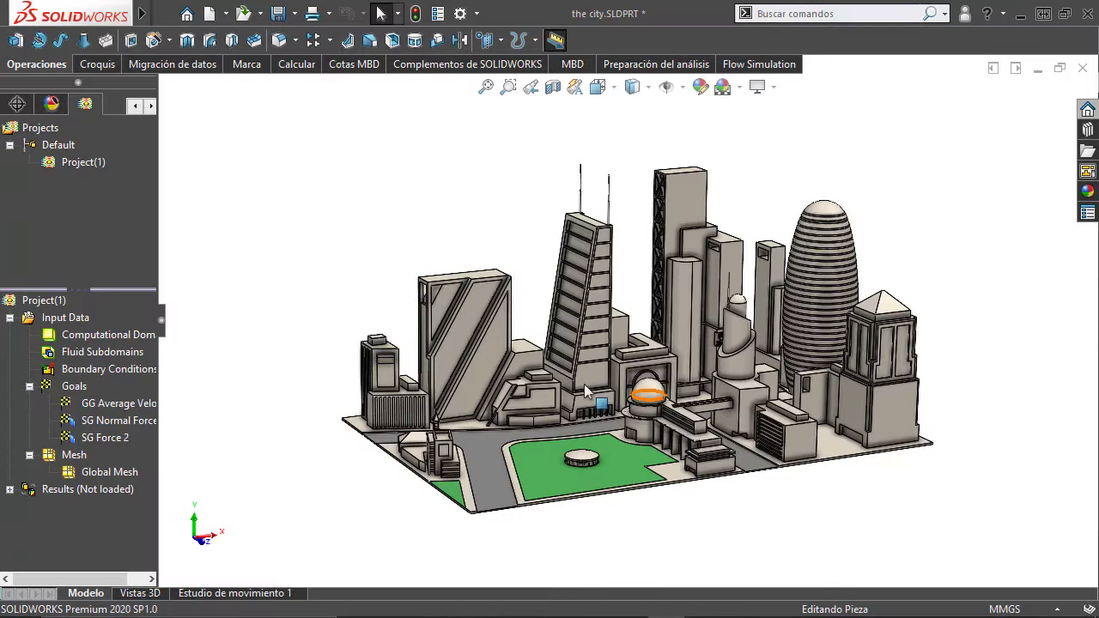
# Orbit and zoom around the city model in SOLIDWORKS, then fit it to the view
pyautogui.moveTo(569, 324); pyautogui.dragTo(546, 302, button='middle')
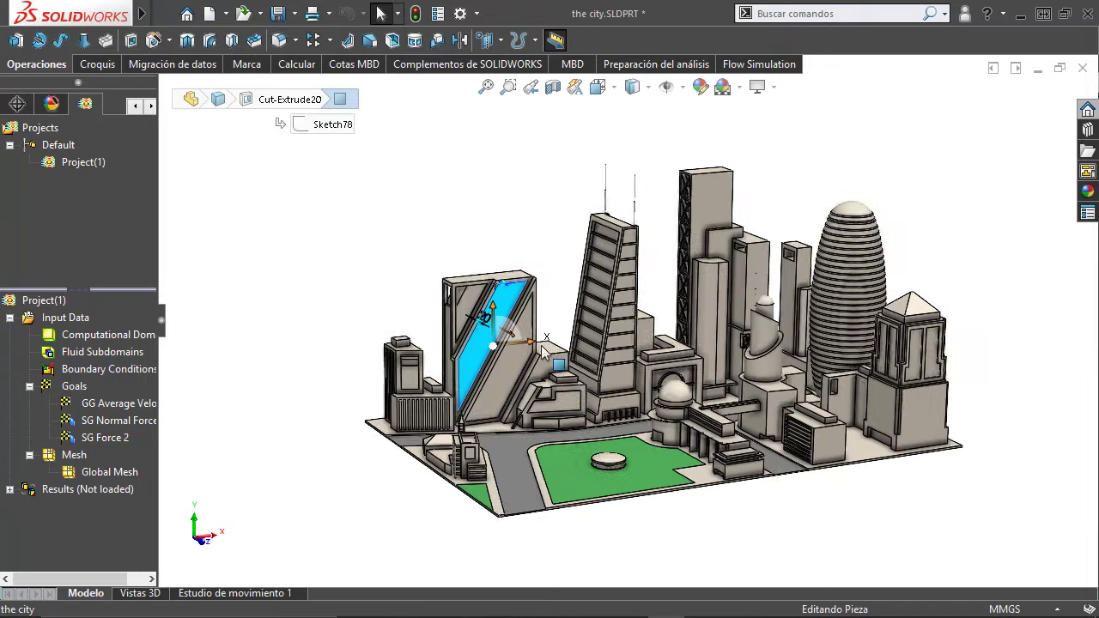
pyautogui.scroll(-5, 618, 386)
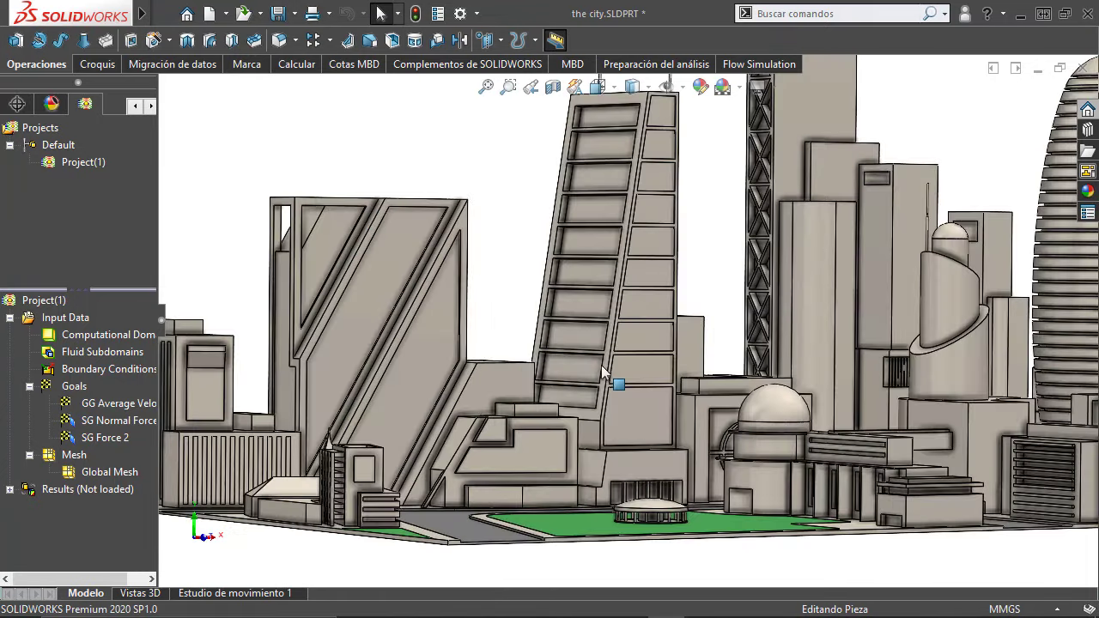
pyautogui.moveTo(618, 386)
pyautogui.mouseDown(button='middle')
pyautogui.moveTo(705, 371)
pyautogui.moveTo(664, 376)
pyautogui.moveTo(527, 345)
pyautogui.mouseUp(button='middle')
pyautogui.scroll(3, 664, 376)
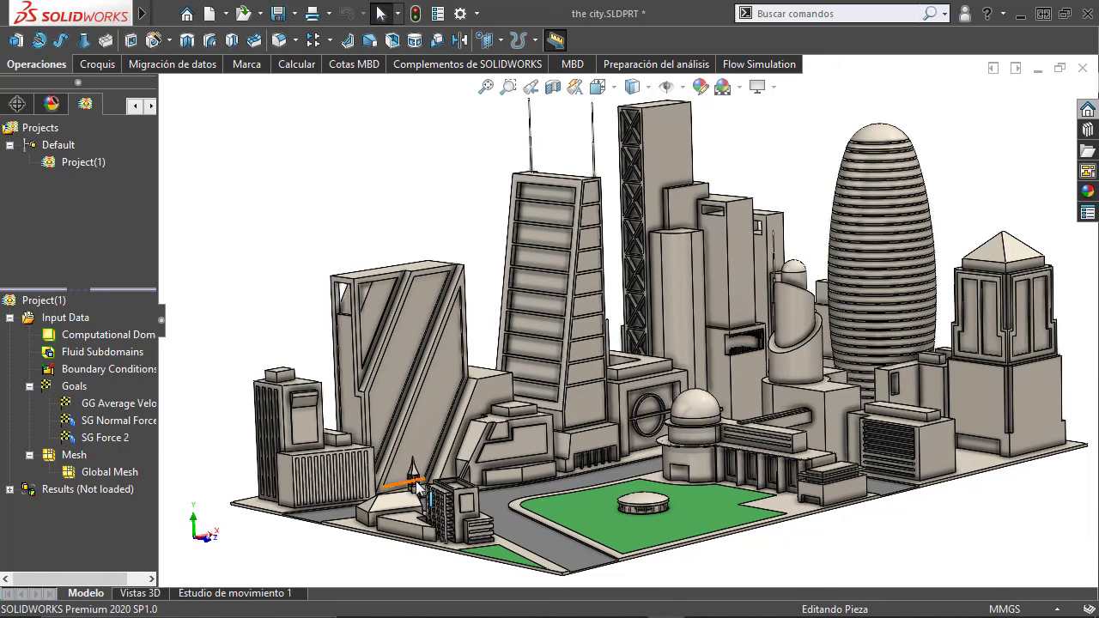
pyautogui.scroll(-3, 445, 483)
pyautogui.scroll(-3, 446, 481)
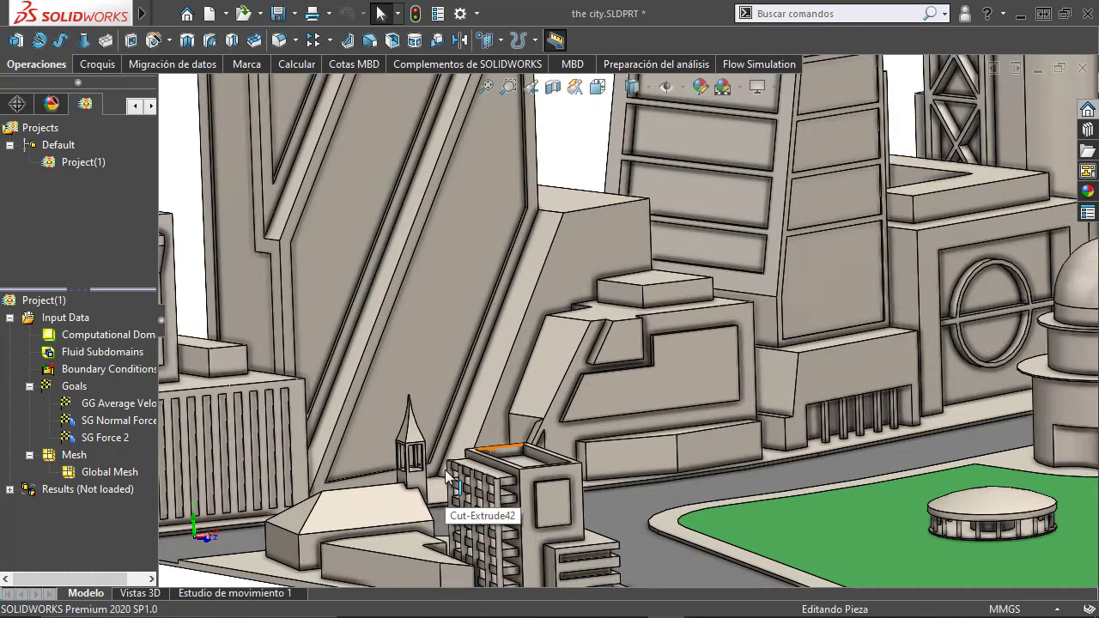
pyautogui.scroll(-3, 446, 477)
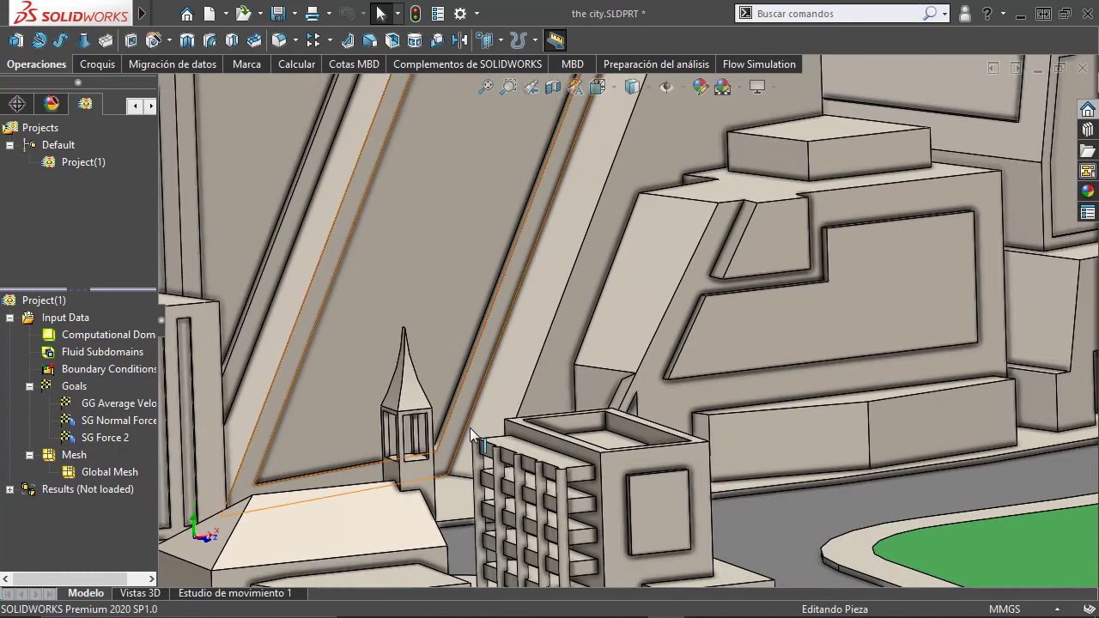
pyautogui.scroll(3, 472, 433)
pyautogui.scroll(2, 456, 369)
pyautogui.scroll(2, 684, 333)
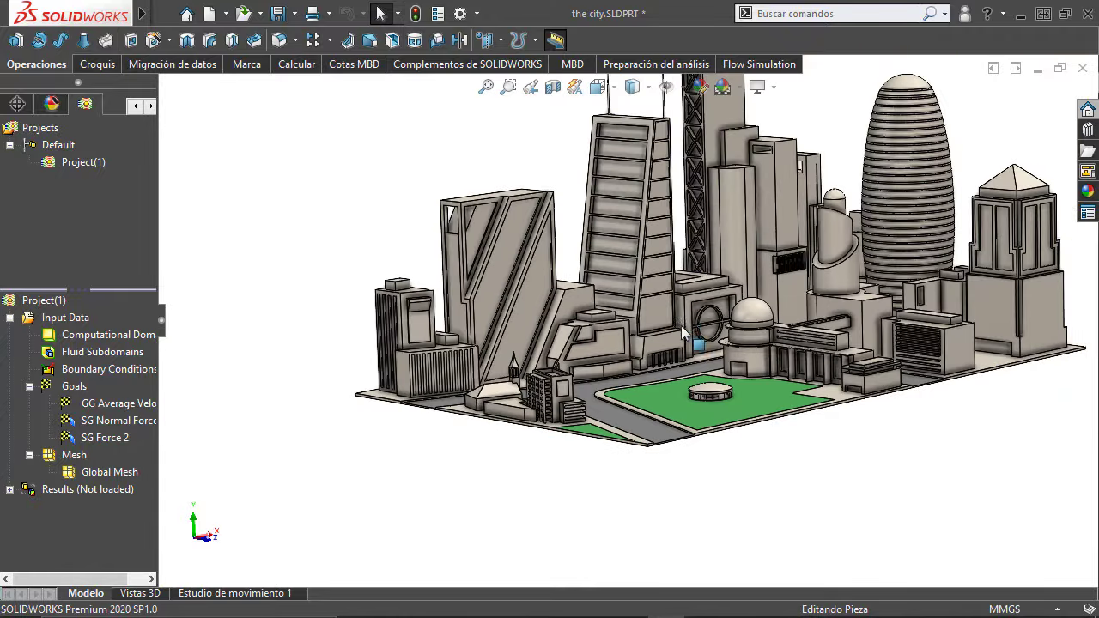
pyautogui.press('f')
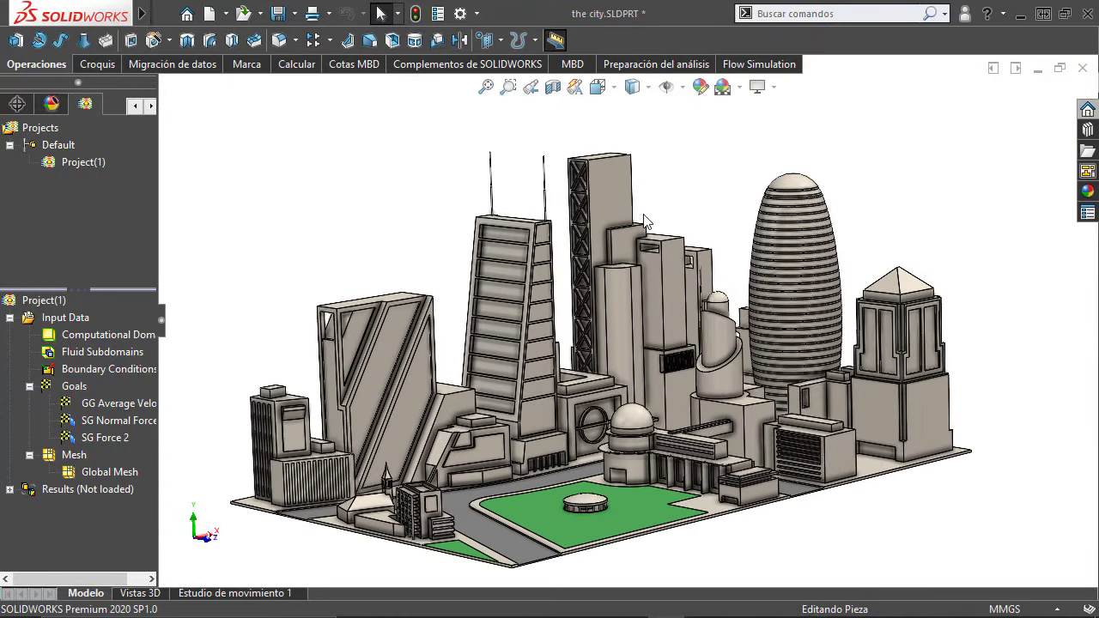
# Save the city part as 'the city.STEP' in STEP AP214 format, overwriting the existing file
pyautogui.click(295, 16)
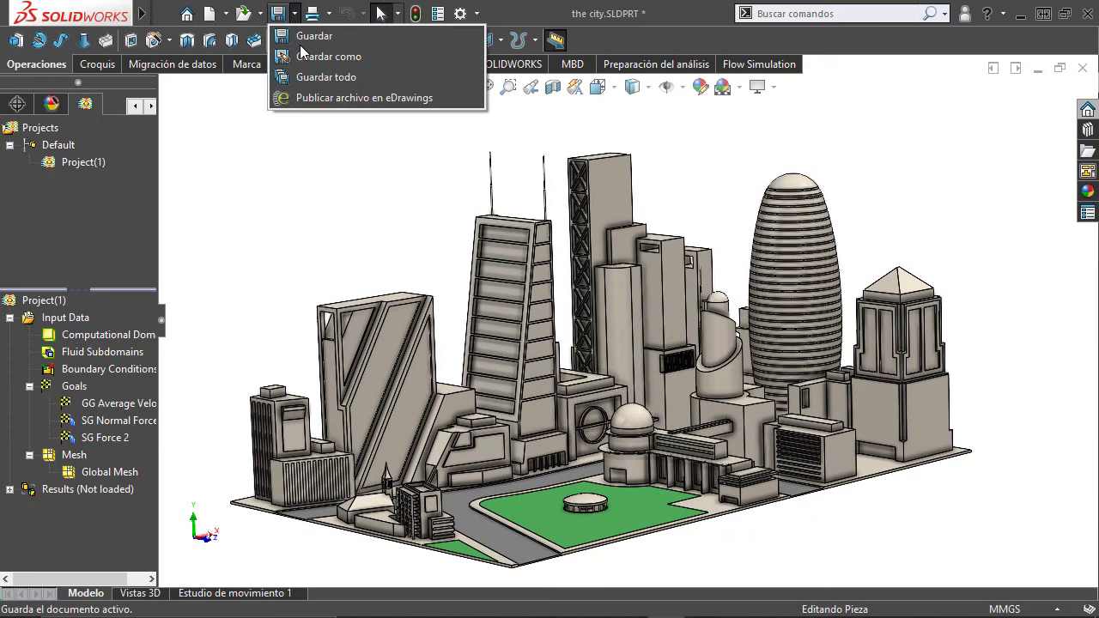
pyautogui.click(302, 54)
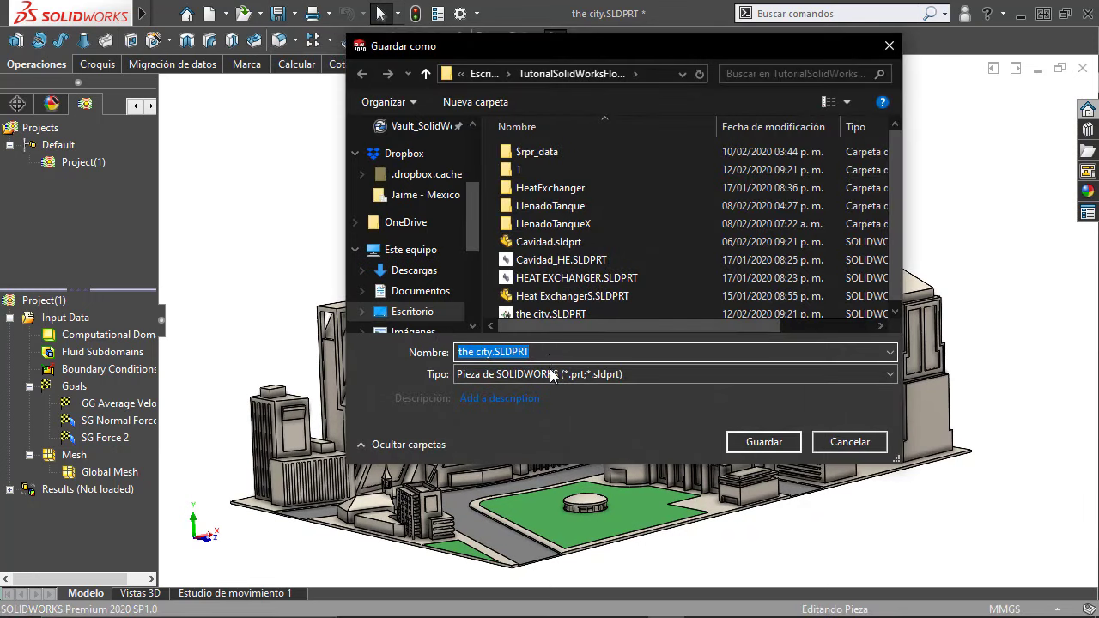
pyautogui.click(549, 374)
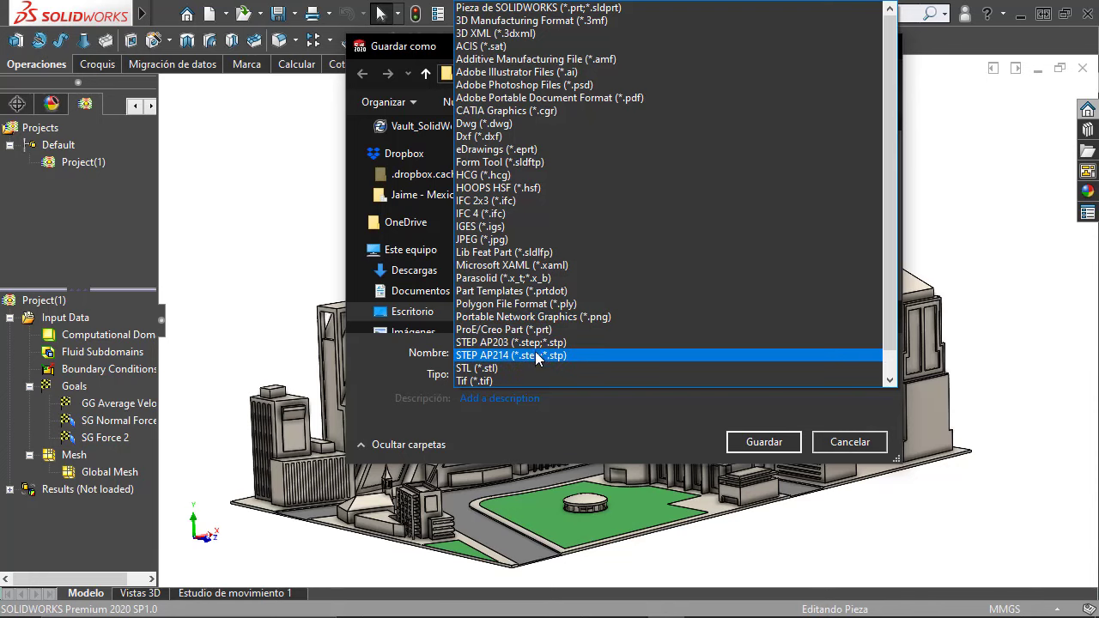
pyautogui.click(539, 356)
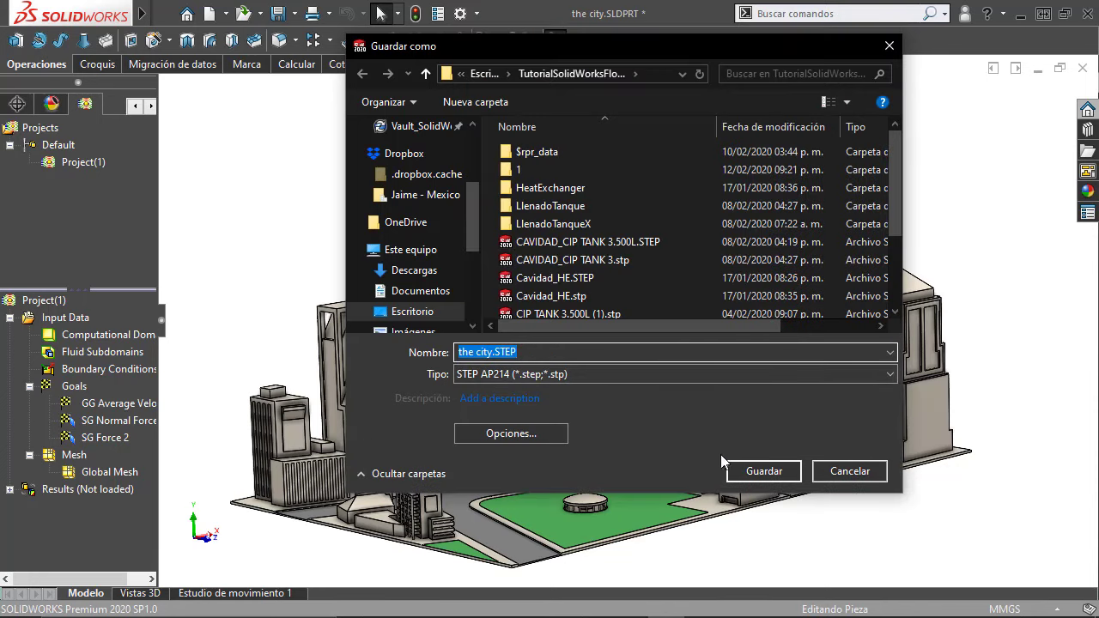
pyautogui.click(754, 472)
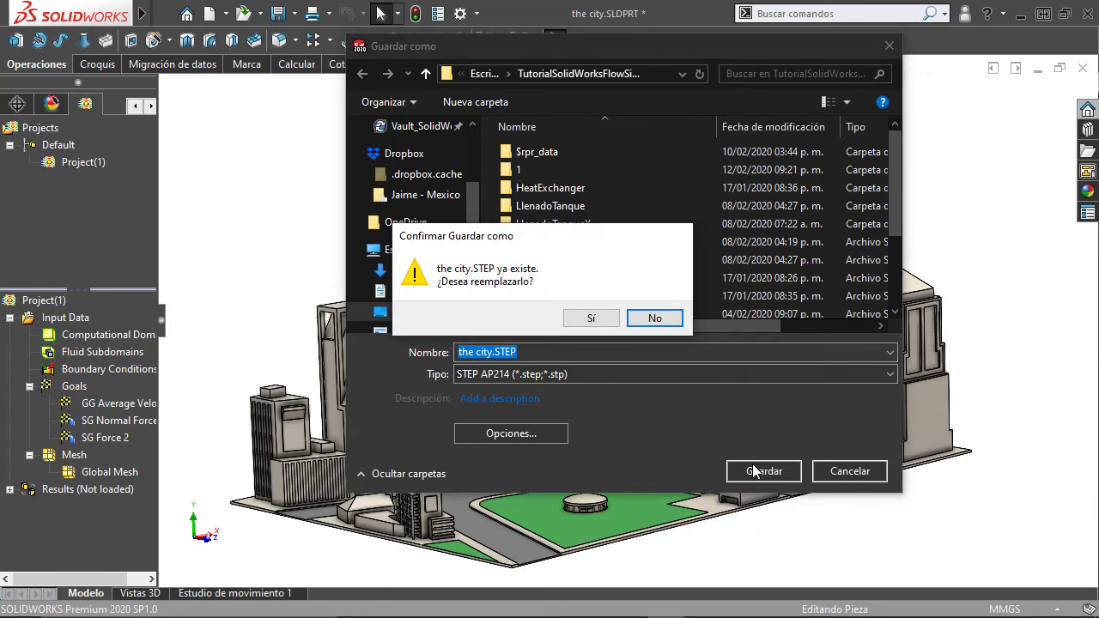
pyautogui.click(589, 318)
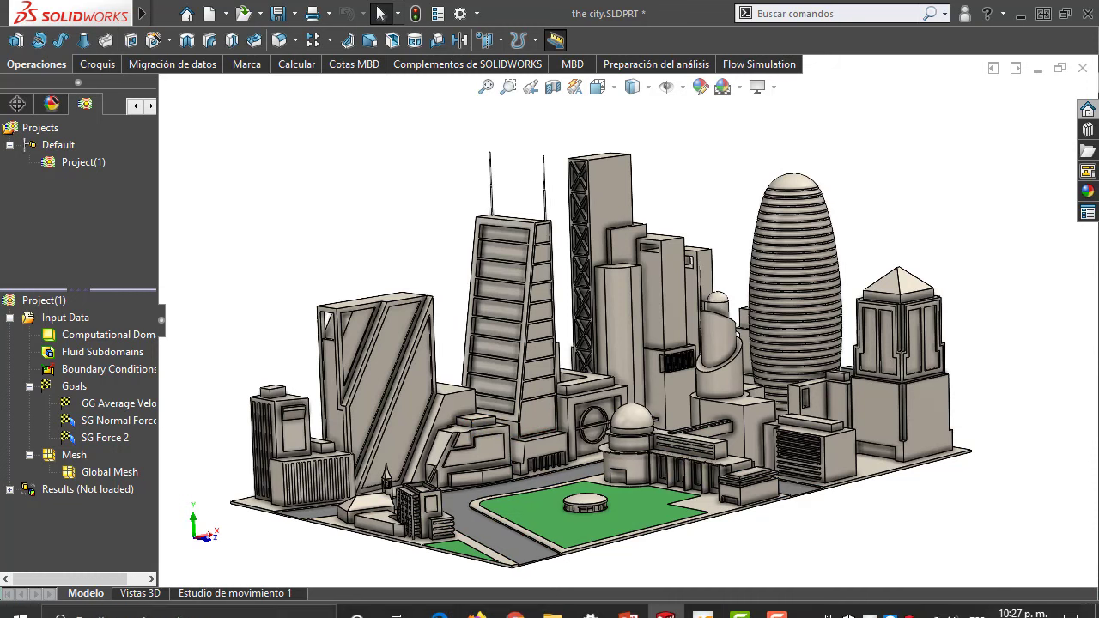
# Create a new XFlow project named 'Ciudad' and widen the Project Tree panel
pyautogui.click(702, 601)
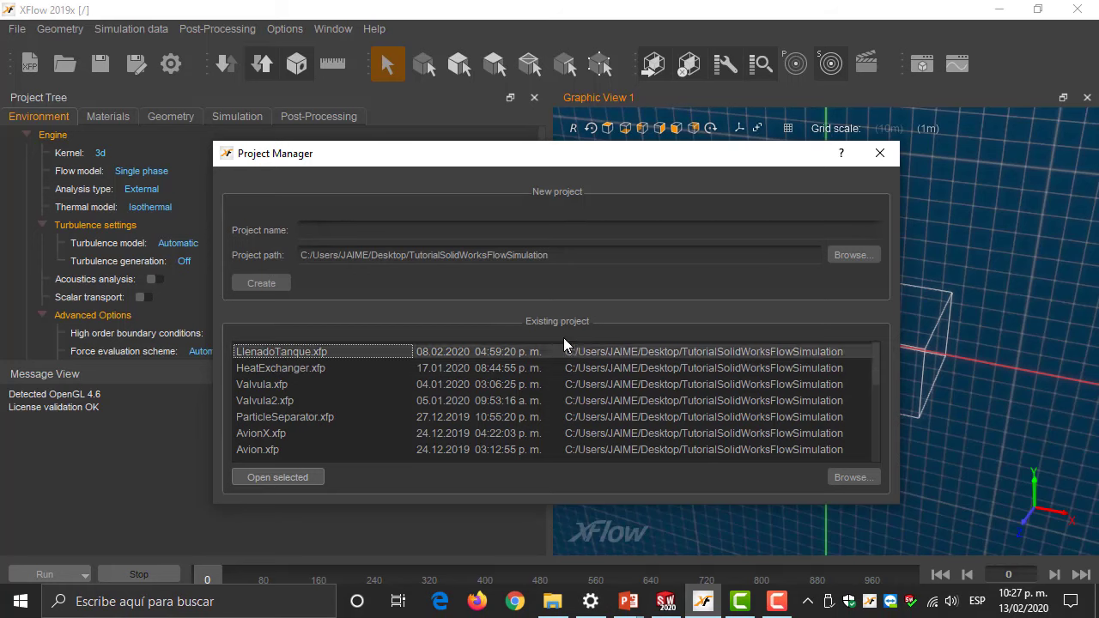
pyautogui.click(376, 229)
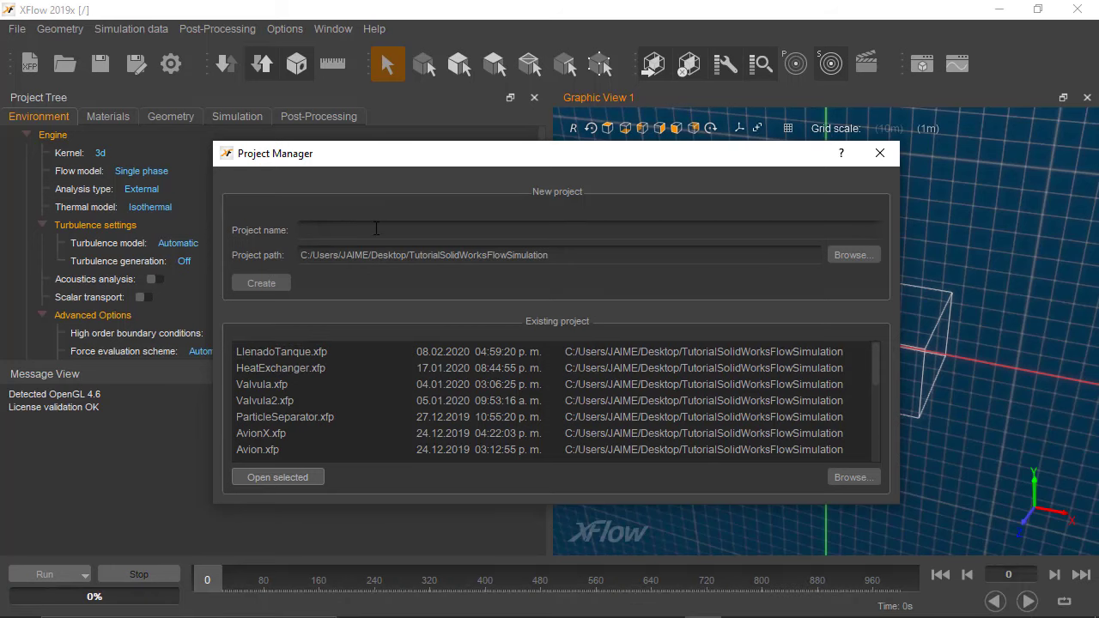
pyautogui.write('Ciudad')
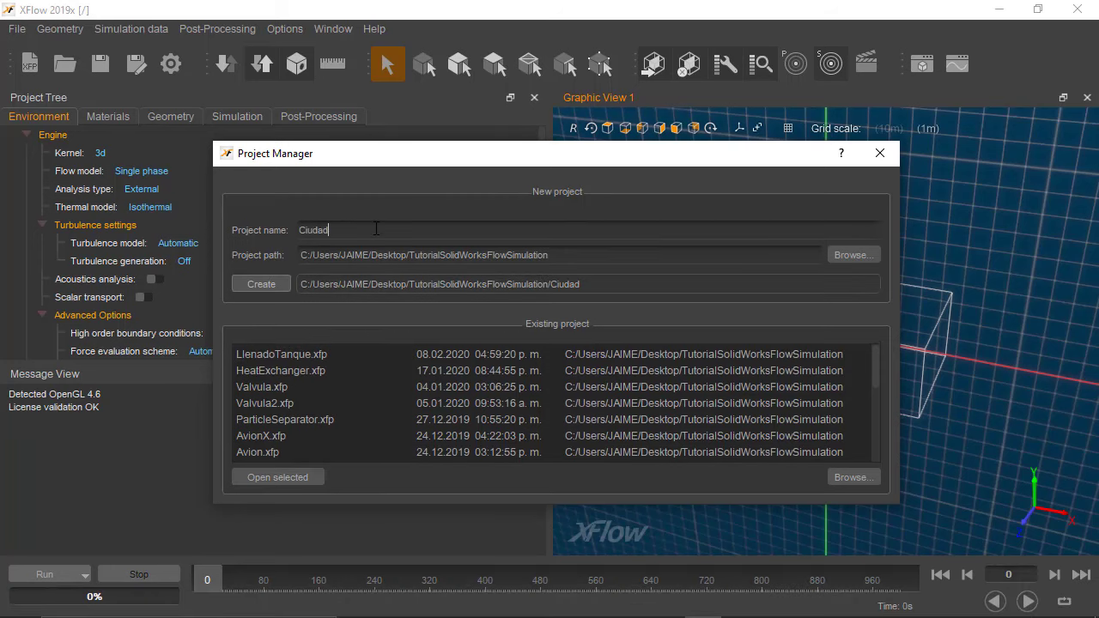
pyautogui.click(265, 281)
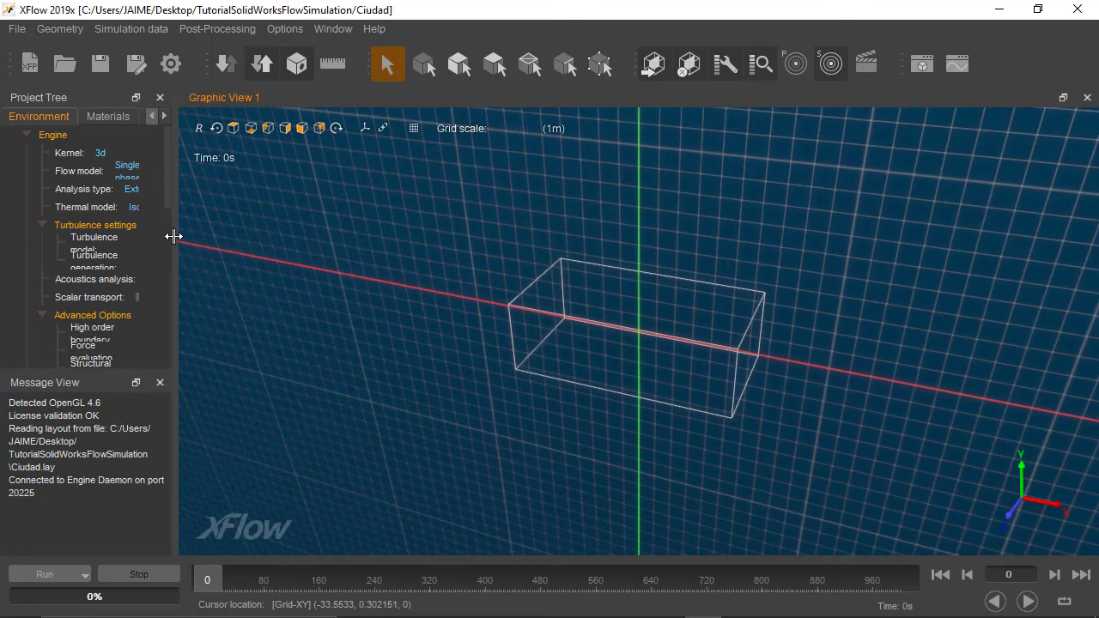
pyautogui.moveTo(173, 237); pyautogui.dragTo(265, 237)
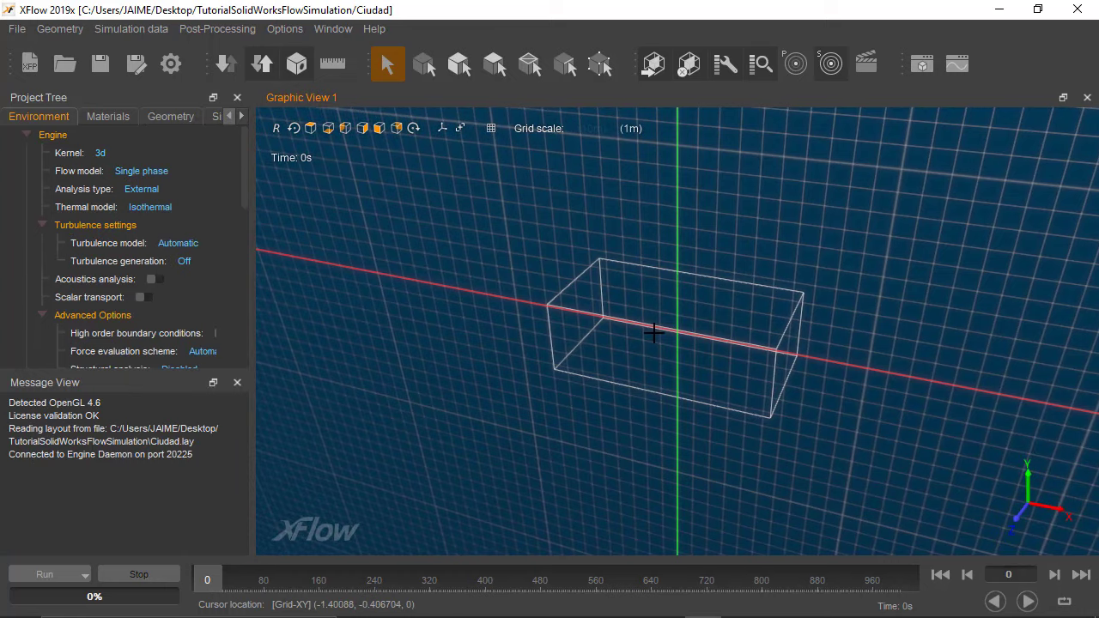
pyautogui.moveTo(654, 334); pyautogui.dragTo(660, 336, button='middle')
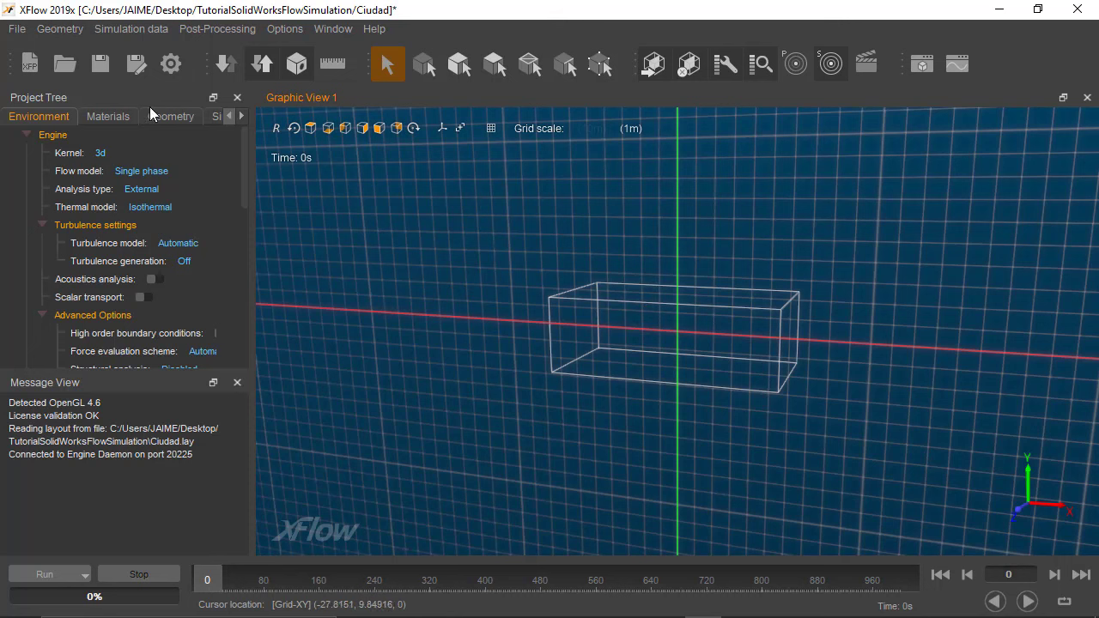
# Import 'the city.STEP' as a new geometry, accepting the default import settings
pyautogui.click(69, 38)
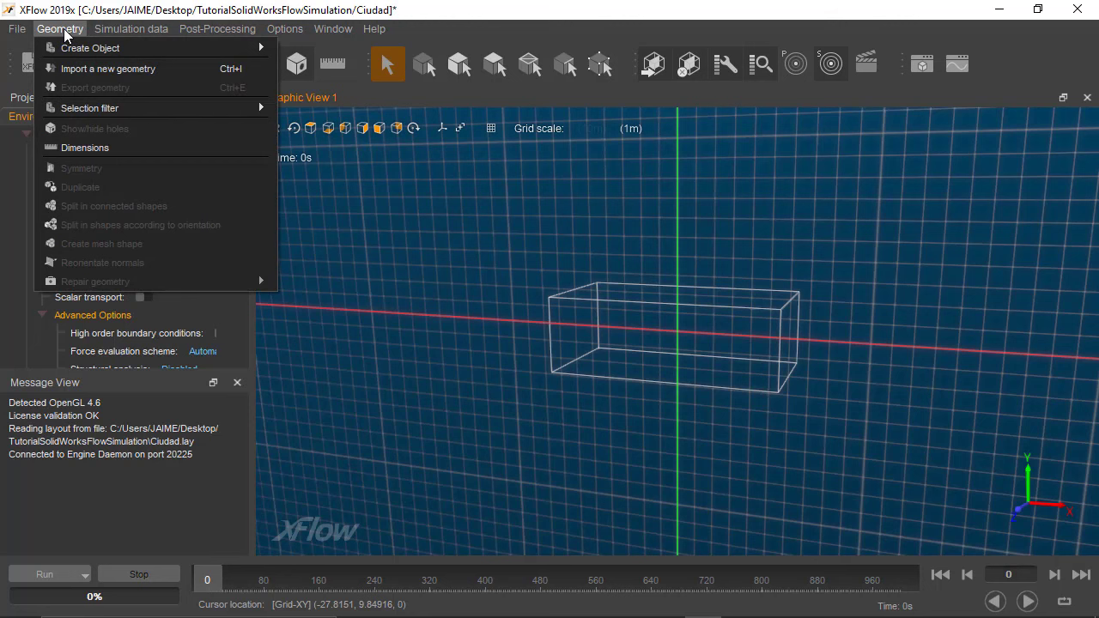
pyautogui.click(69, 68)
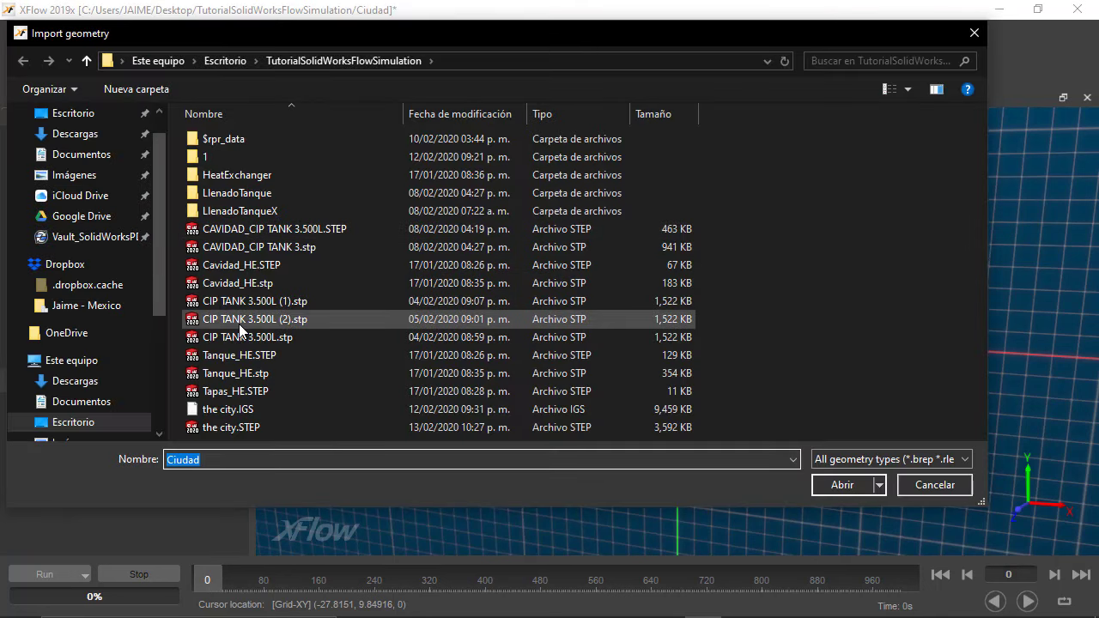
pyautogui.click(240, 427)
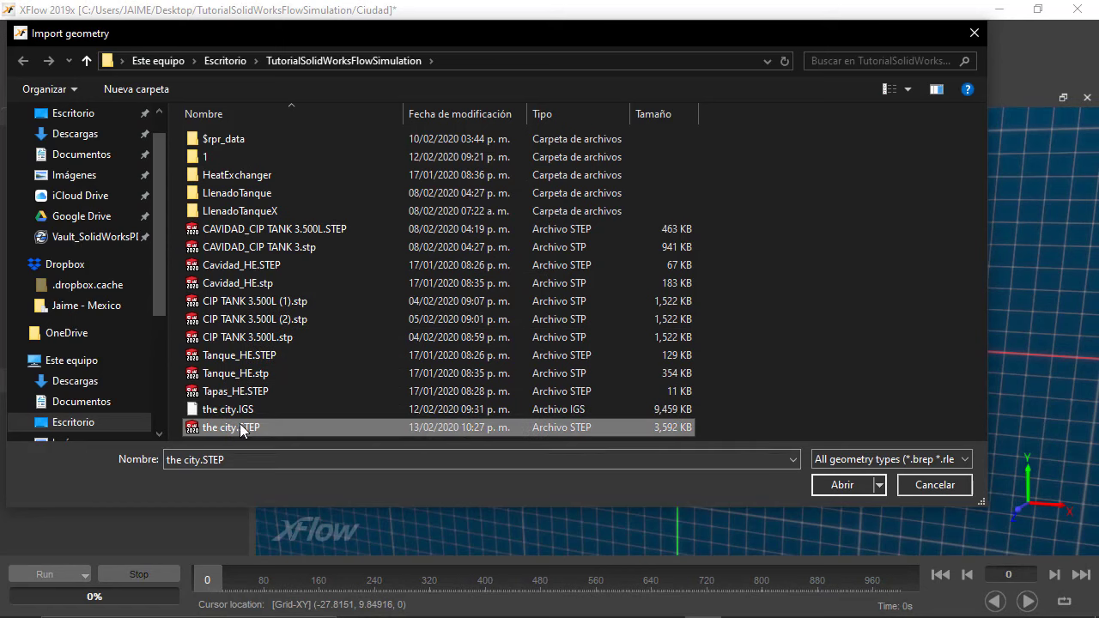
pyautogui.click(834, 486)
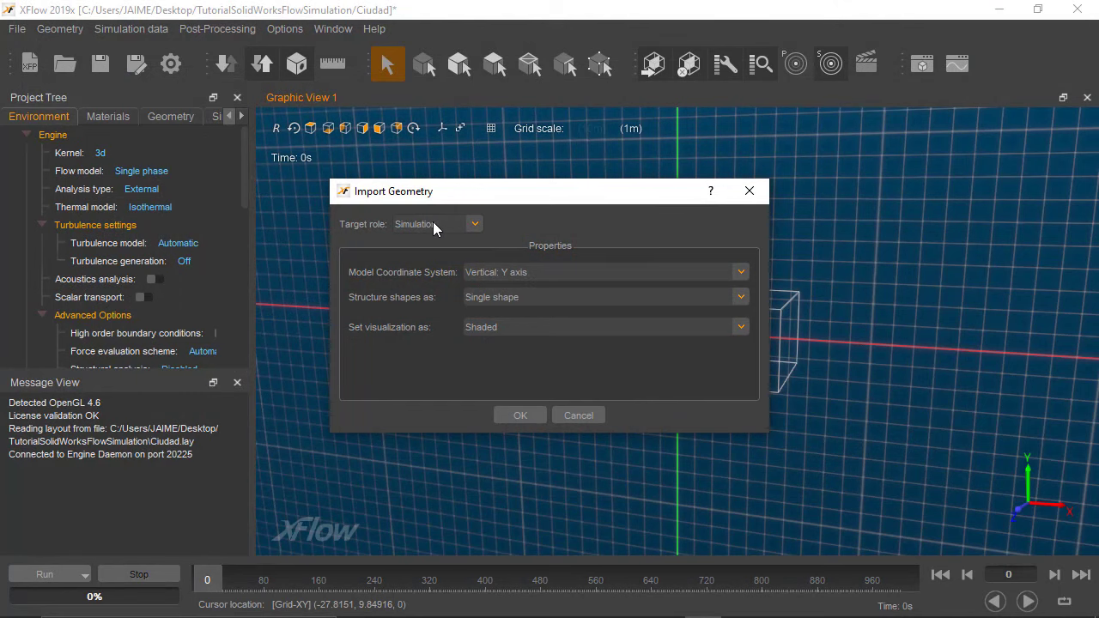
pyautogui.click(531, 412)
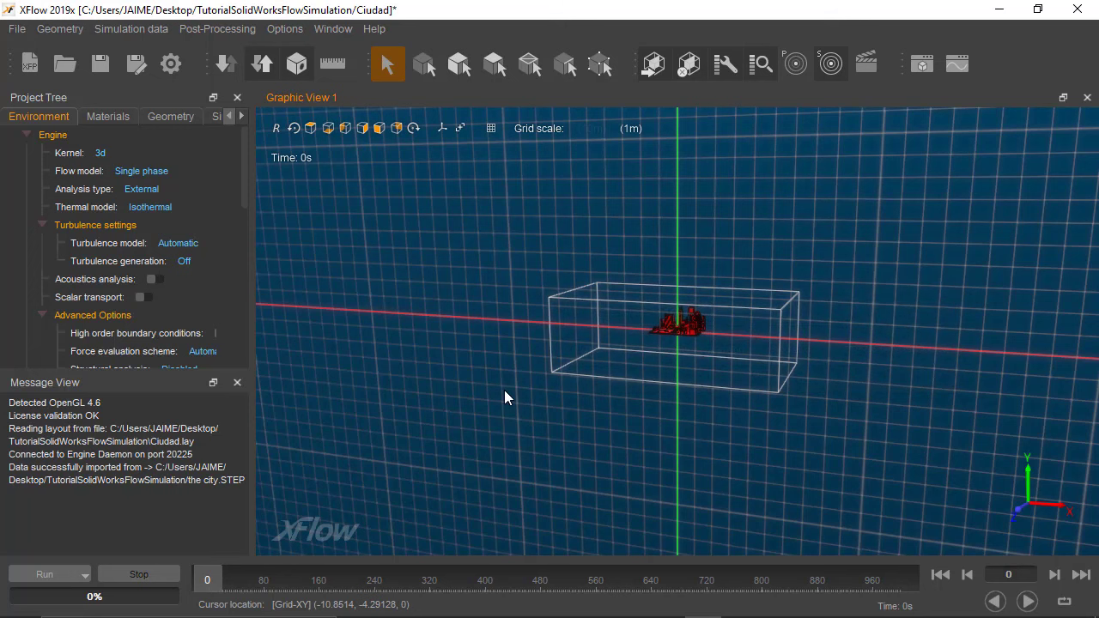
# Zoom in to a near-level side view and select the imported city model
pyautogui.scroll(2, 676, 342)
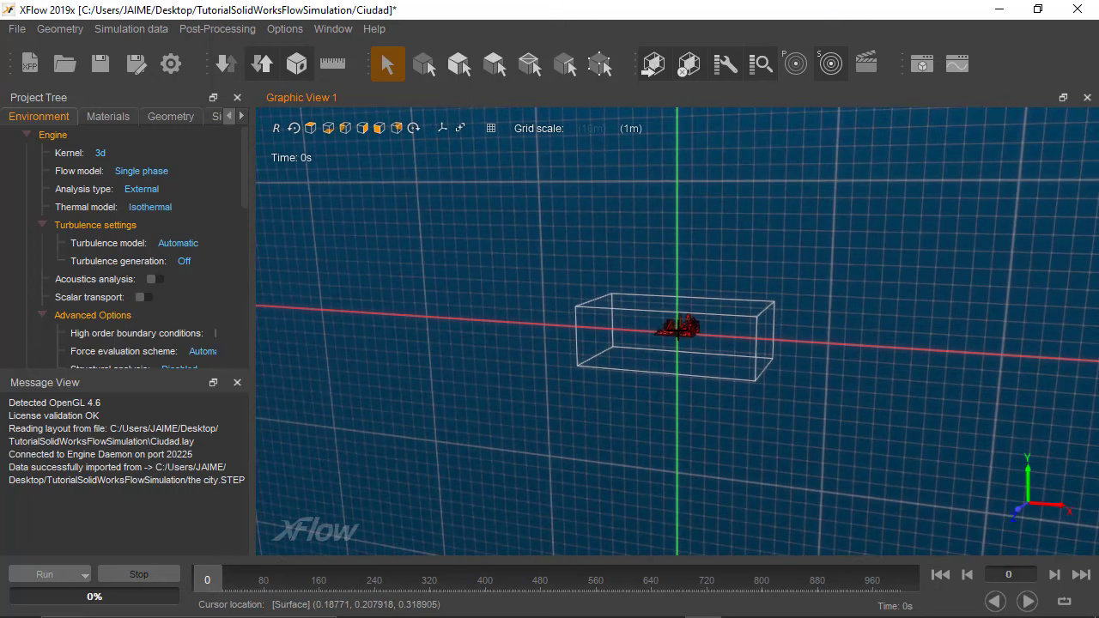
pyautogui.scroll(2, 676, 340)
pyautogui.scroll(2, 677, 335)
pyautogui.scroll(2, 678, 328)
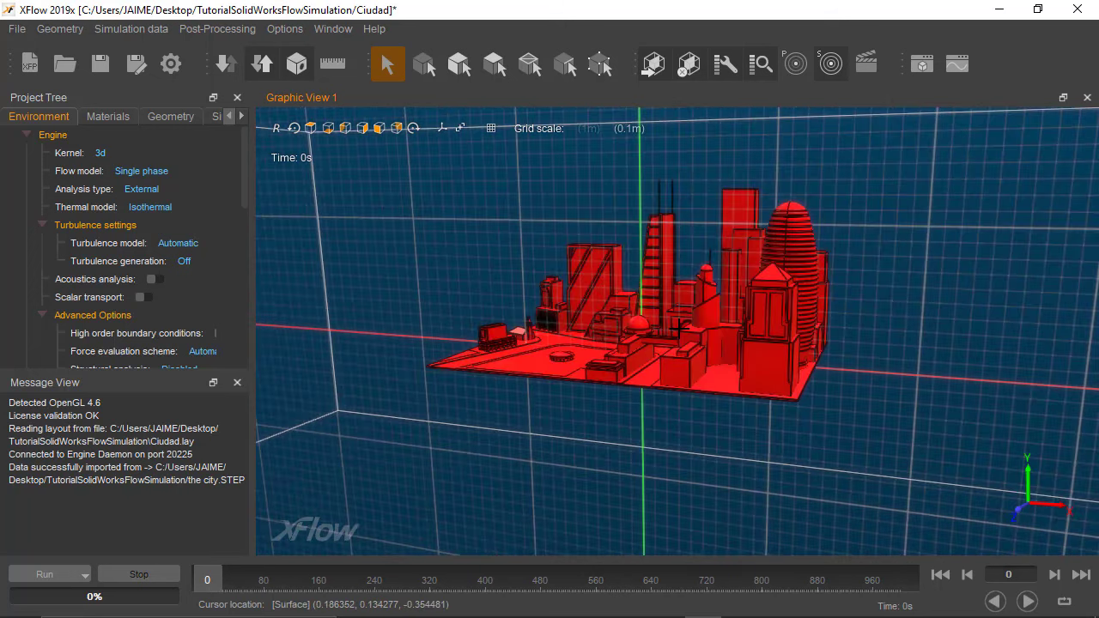
pyautogui.moveTo(679, 327); pyautogui.dragTo(676, 333)
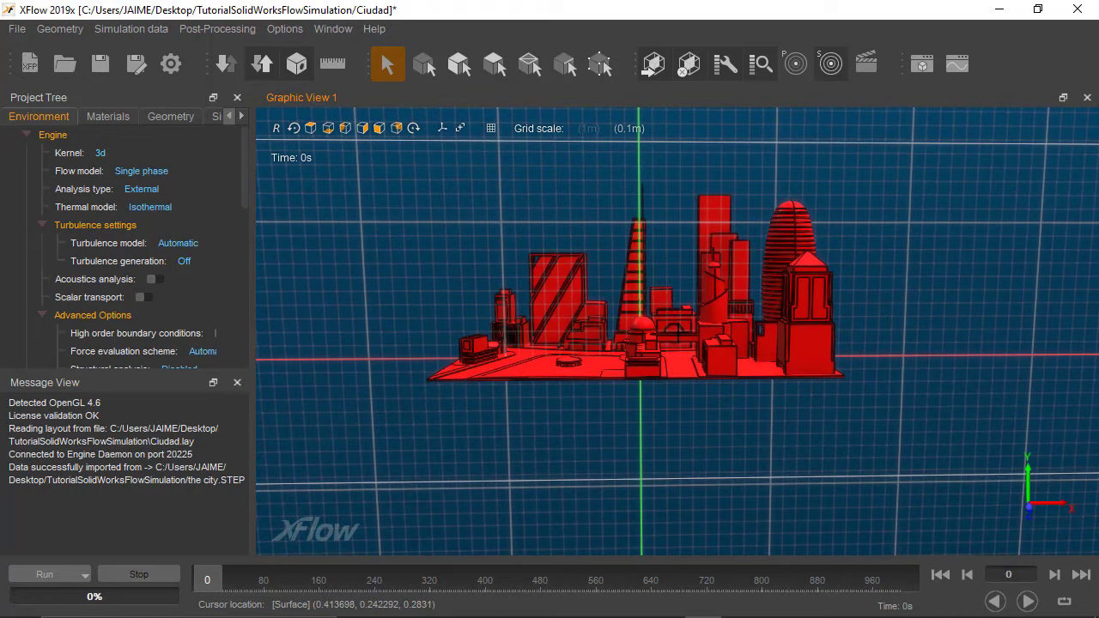
pyautogui.click(644, 335)
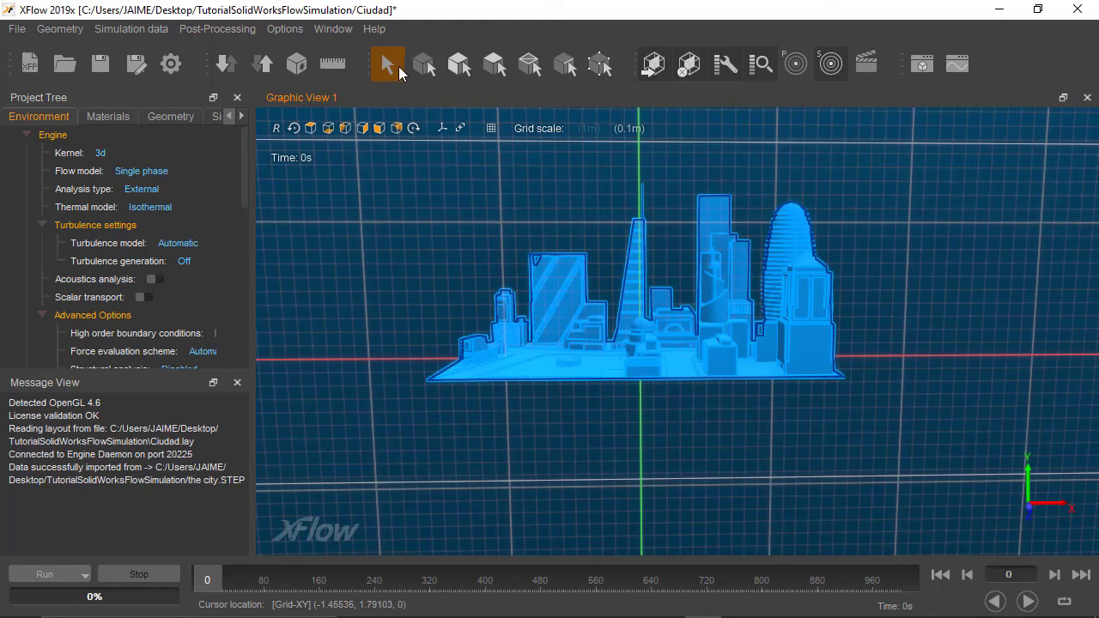
# Give the city a white Custom visualisation material with roughness 0.10
pyautogui.rightClick(568, 295)
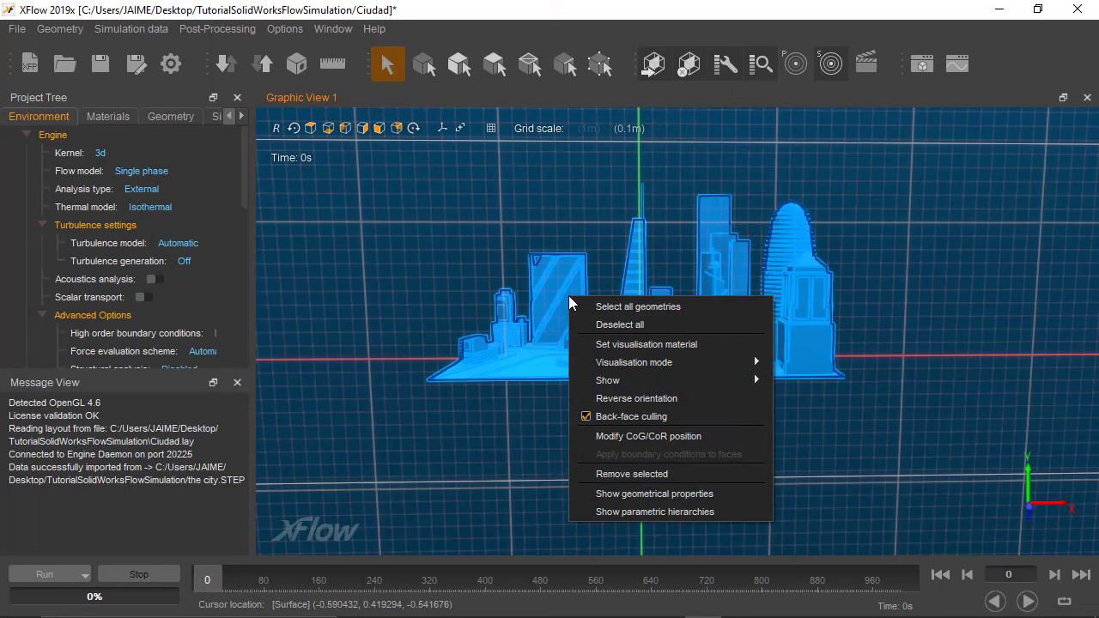
pyautogui.click(594, 344)
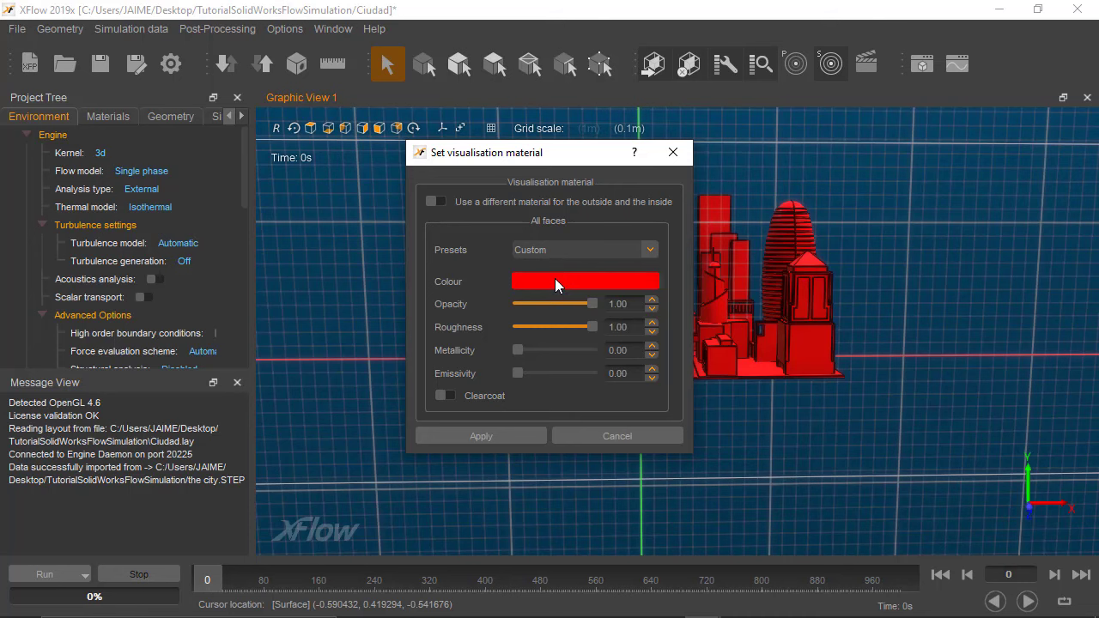
pyautogui.click(554, 282)
pyautogui.click(508, 282)
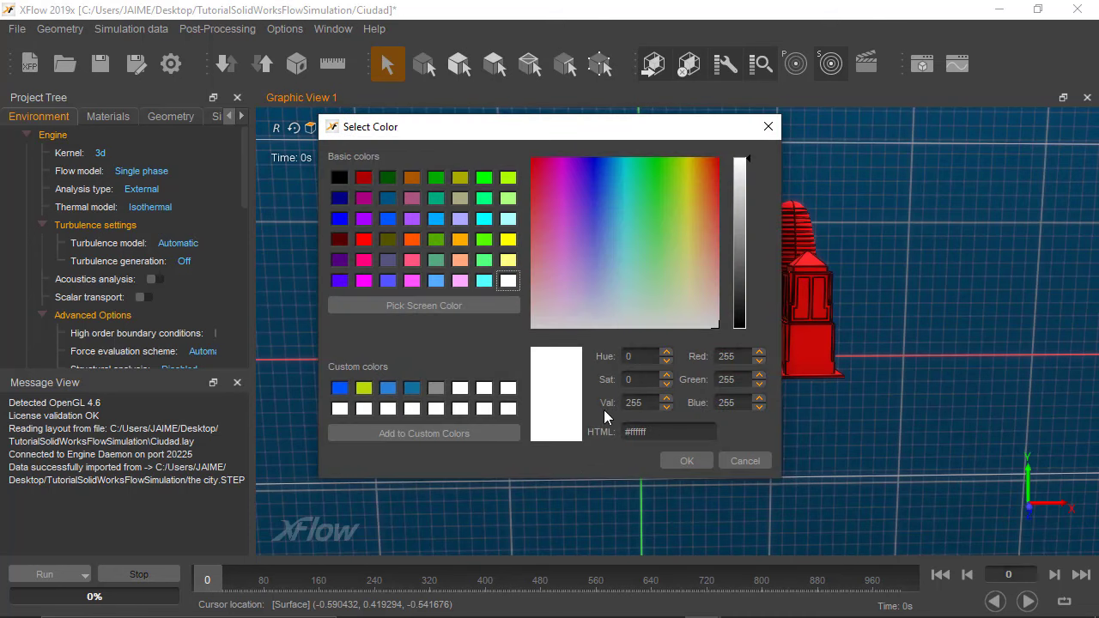
pyautogui.click(673, 460)
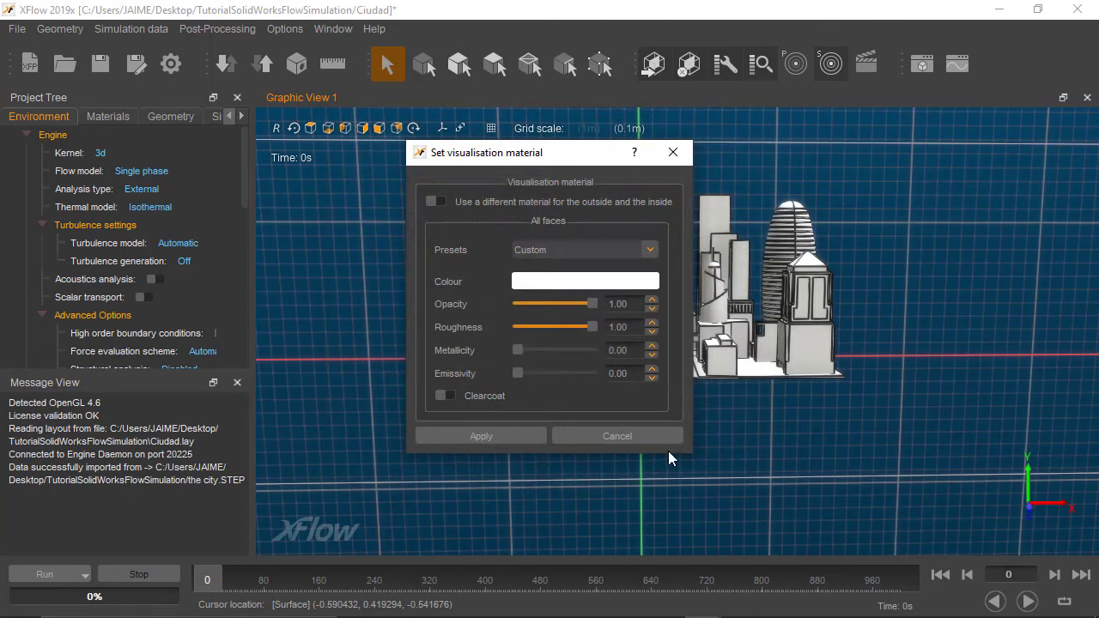
pyautogui.click(597, 245)
pyautogui.click(584, 280)
pyautogui.click(589, 249)
pyautogui.click(578, 289)
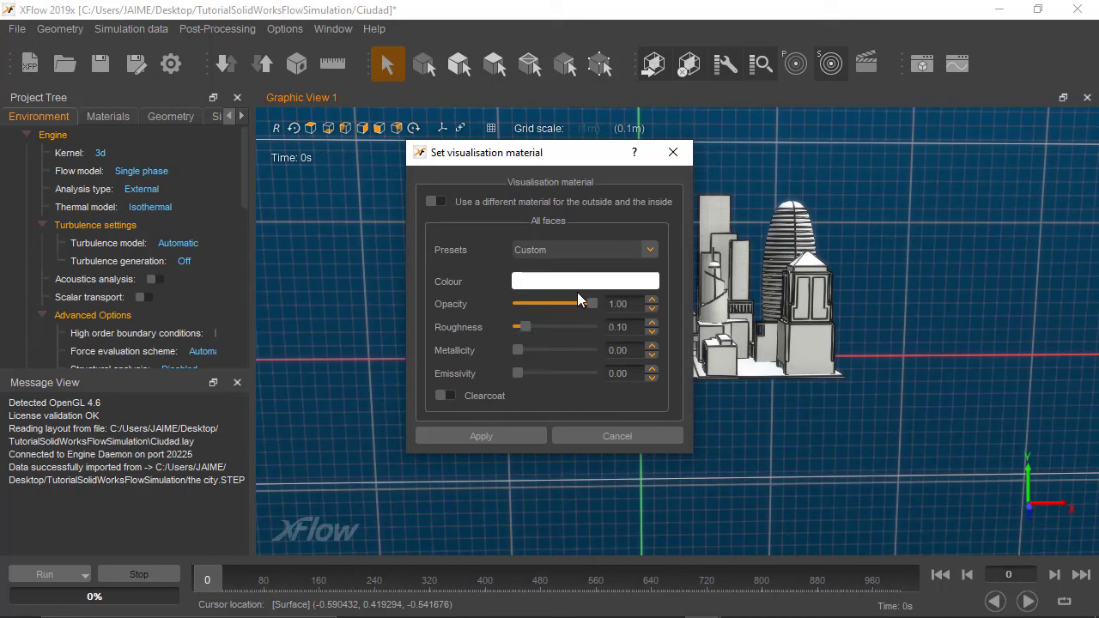
pyautogui.click(502, 438)
# Orbit above the city and zoom to see it inside the wind-tunnel box
pyautogui.moveTo(536, 429)
pyautogui.mouseDown()
pyautogui.moveTo(716, 396)
pyautogui.moveTo(647, 375)
pyautogui.moveTo(589, 385)
pyautogui.mouseUp()
pyautogui.scroll(2, 716, 397)
pyautogui.scroll(-3, 715, 397)
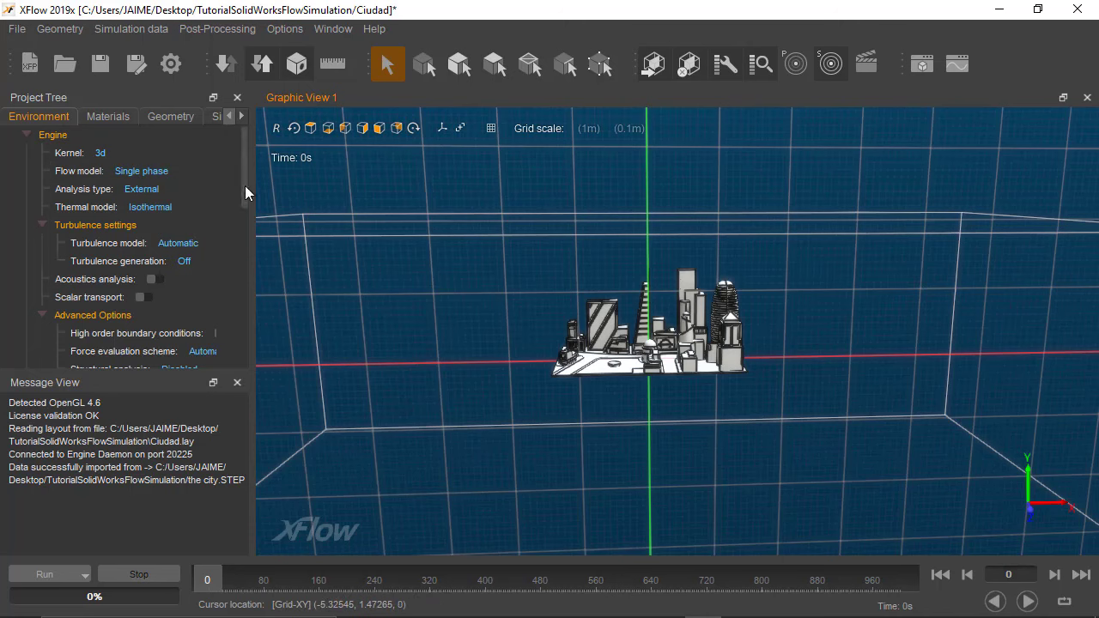
# Scroll the Environment settings down to External acceleration laws and edit the Y value
pyautogui.scroll(-1, 246, 194)
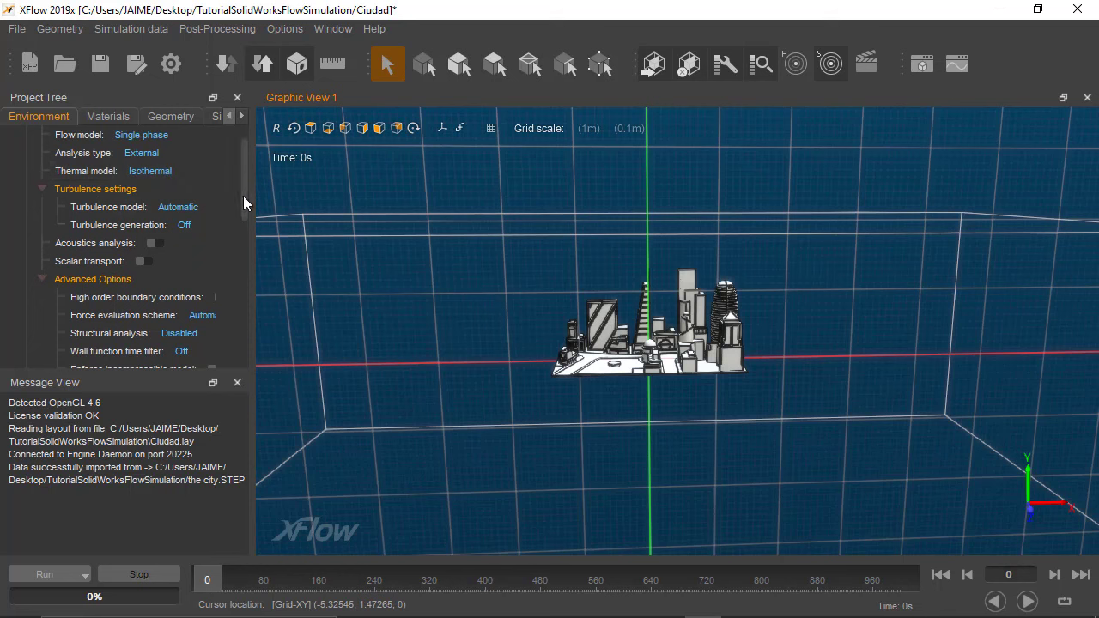
pyautogui.scroll(-1, 248, 215)
pyautogui.scroll(-2, 247, 224)
pyautogui.scroll(-1, 246, 238)
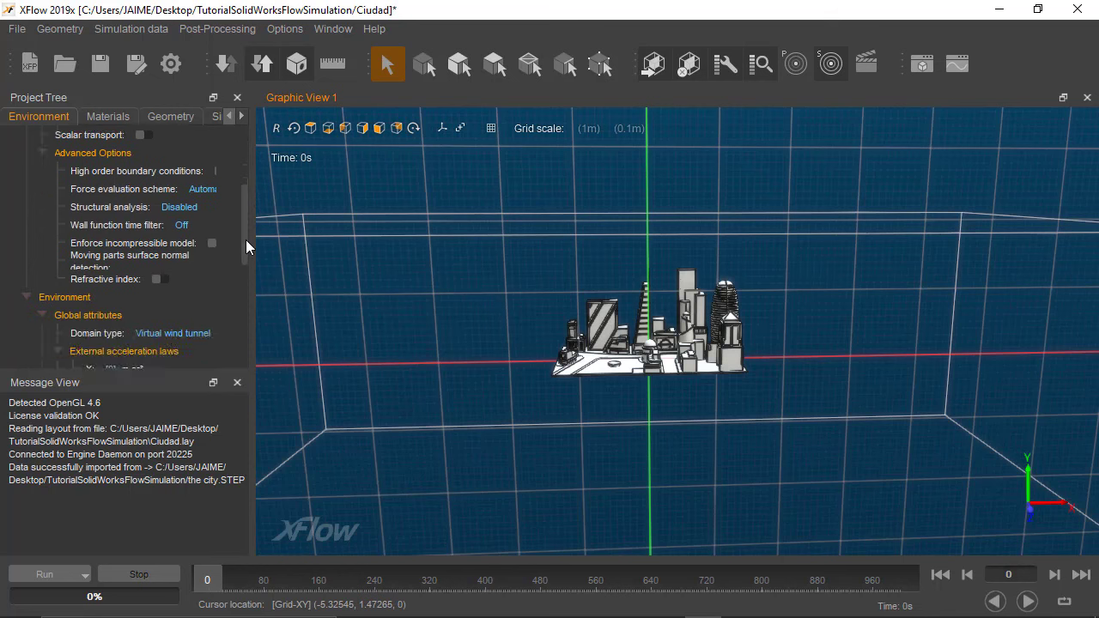
pyautogui.scroll(-1, 245, 242)
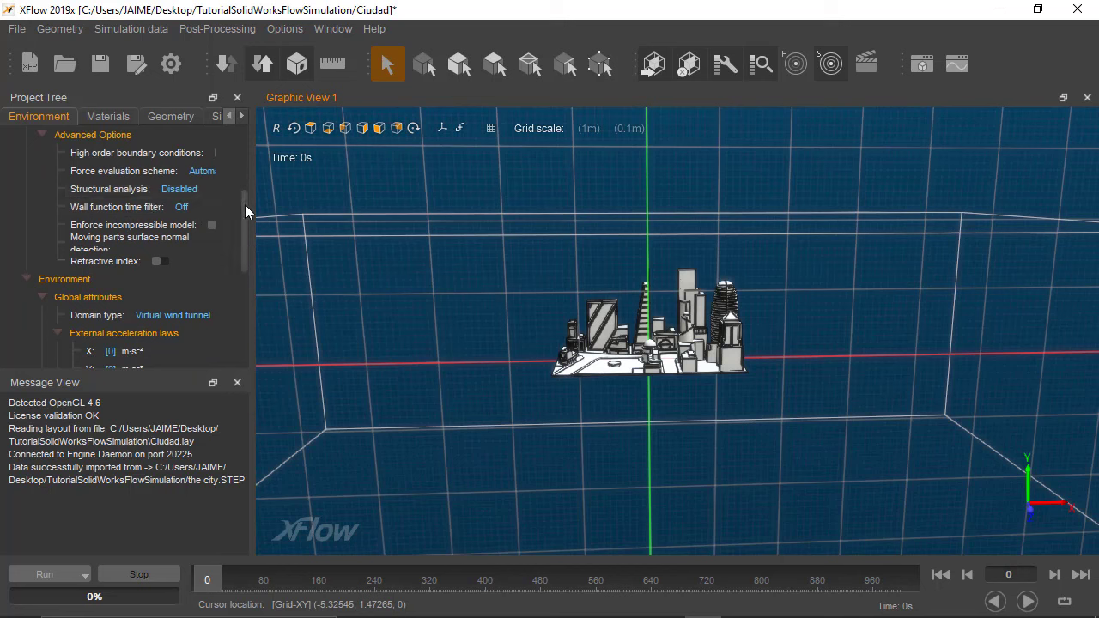
pyautogui.scroll(-2, 244, 204)
pyautogui.scroll(-3, 247, 221)
pyautogui.scroll(-2, 247, 239)
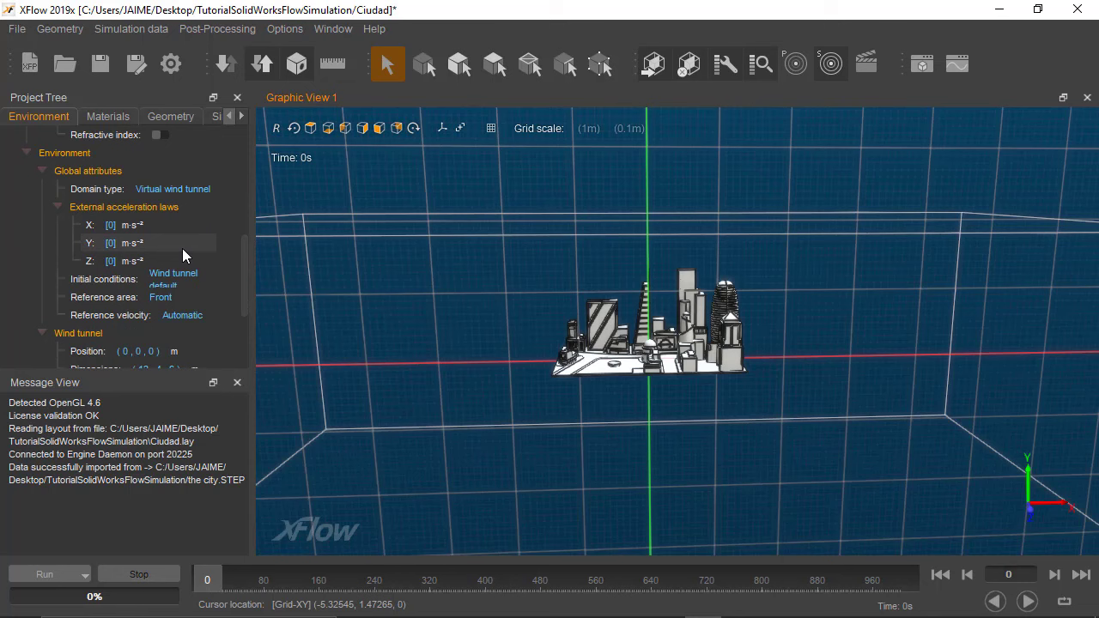
pyautogui.click(112, 241)
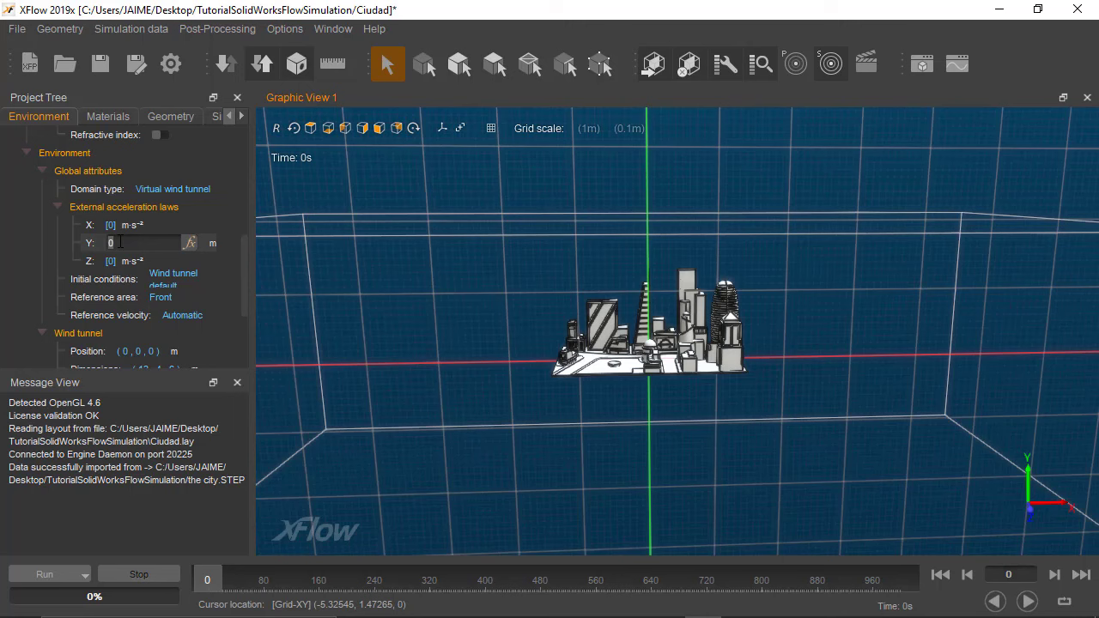
# Set the Y external acceleration to -9.81 m·s⁻²
pyautogui.write('-9.81')
pyautogui.press('Return')
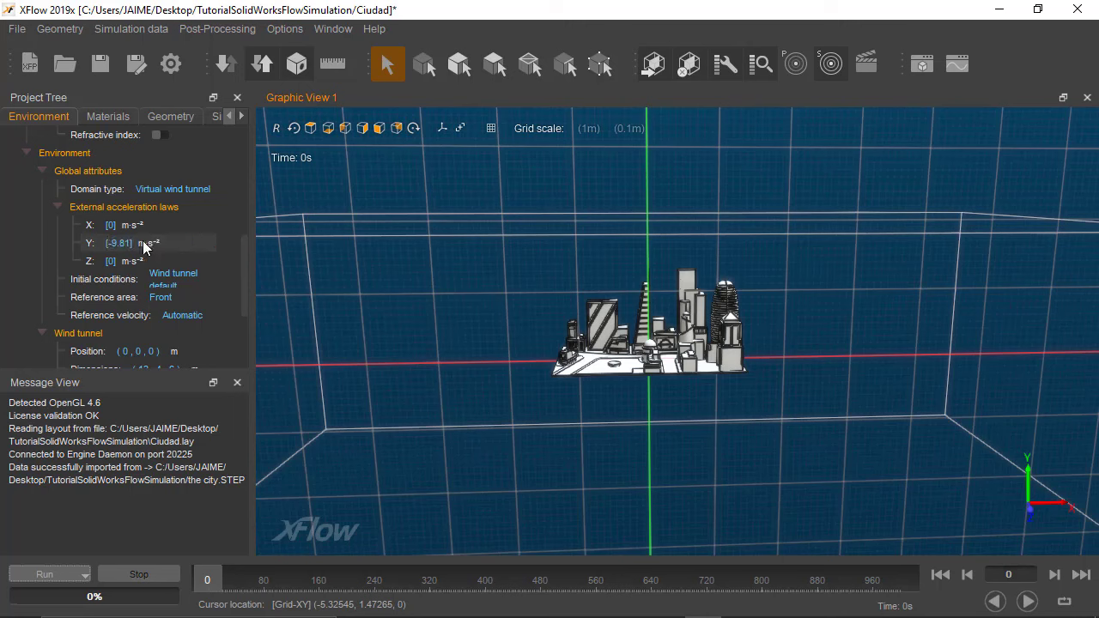
pyautogui.moveTo(244, 273); pyautogui.dragTo(245, 297)
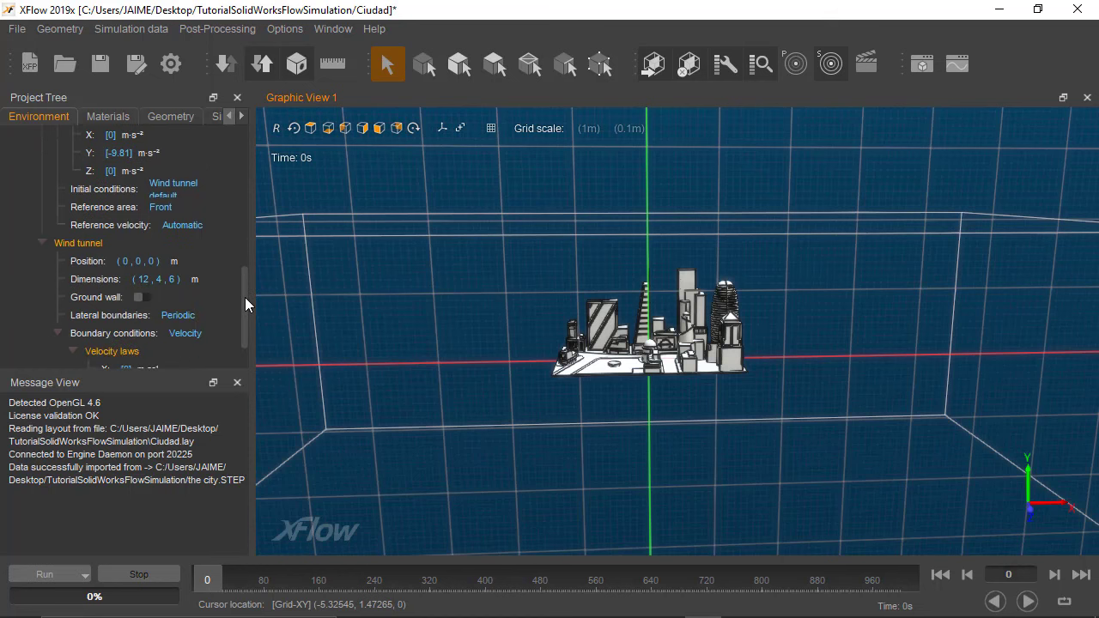
# Resize the wind tunnel dimensions to 3 × 2 × 2 m
pyautogui.click(145, 279)
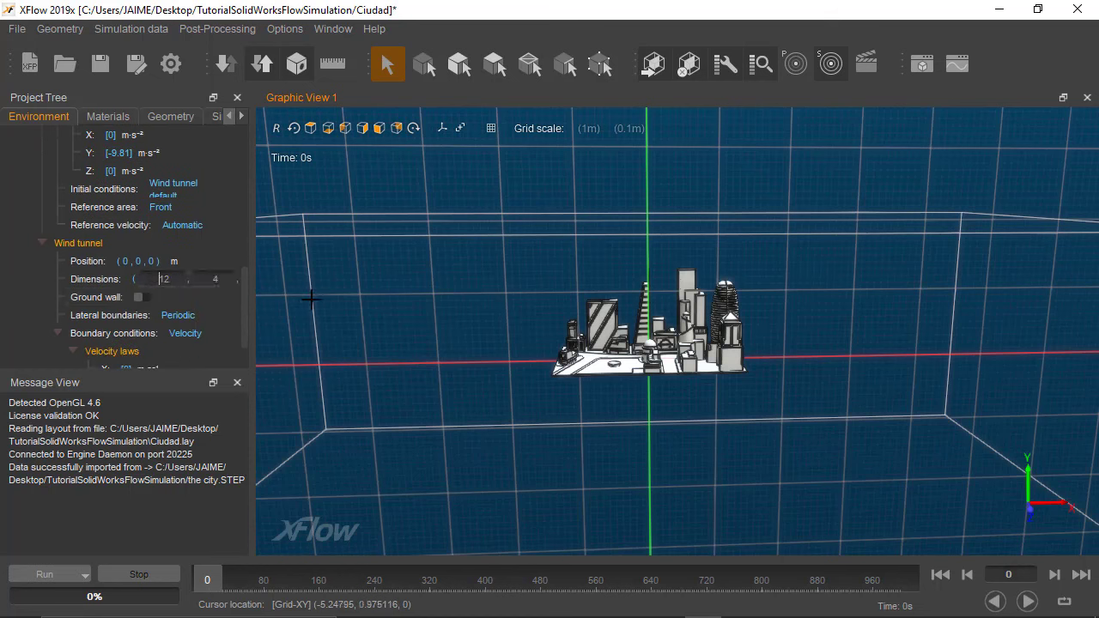
pyautogui.doubleClick(170, 280)
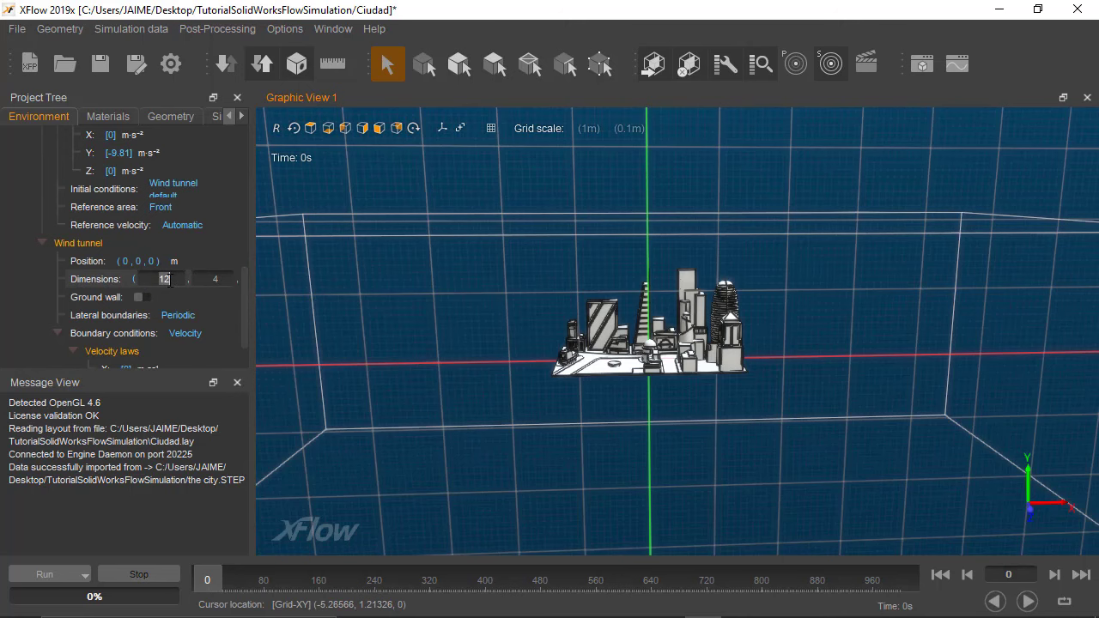
pyautogui.write('3')
pyautogui.press('Tab')
pyautogui.press('Return')
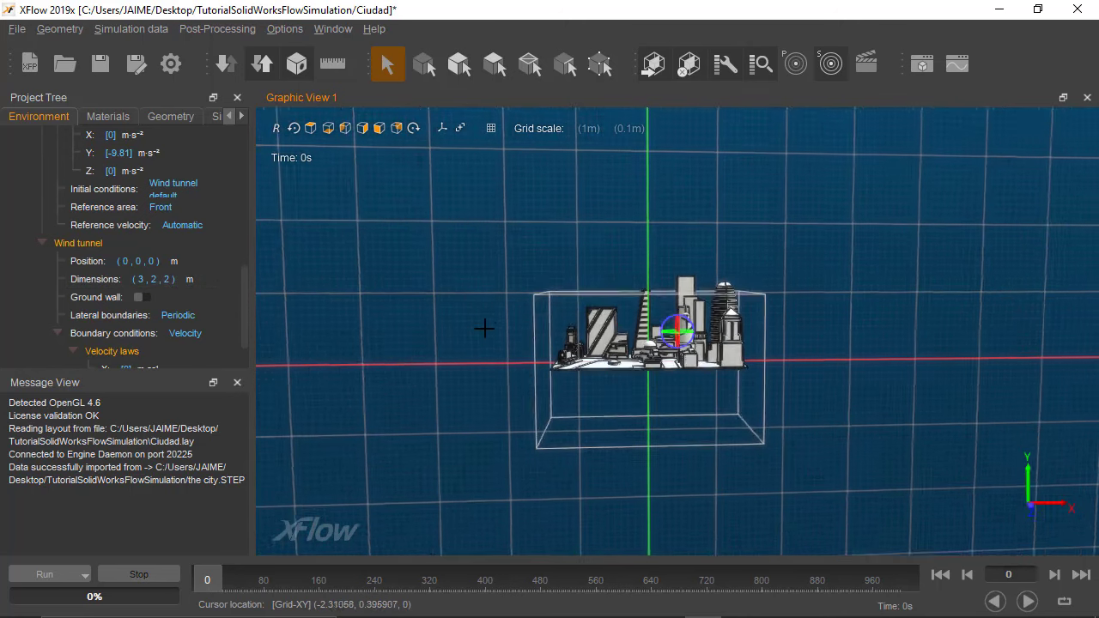
pyautogui.moveTo(484, 325); pyautogui.dragTo(488, 326)
# Move the wind tunnel position to (0, 1, 0) m and view the city obliquely from above
pyautogui.scroll(3, 487, 327)
pyautogui.scroll(2, 487, 326)
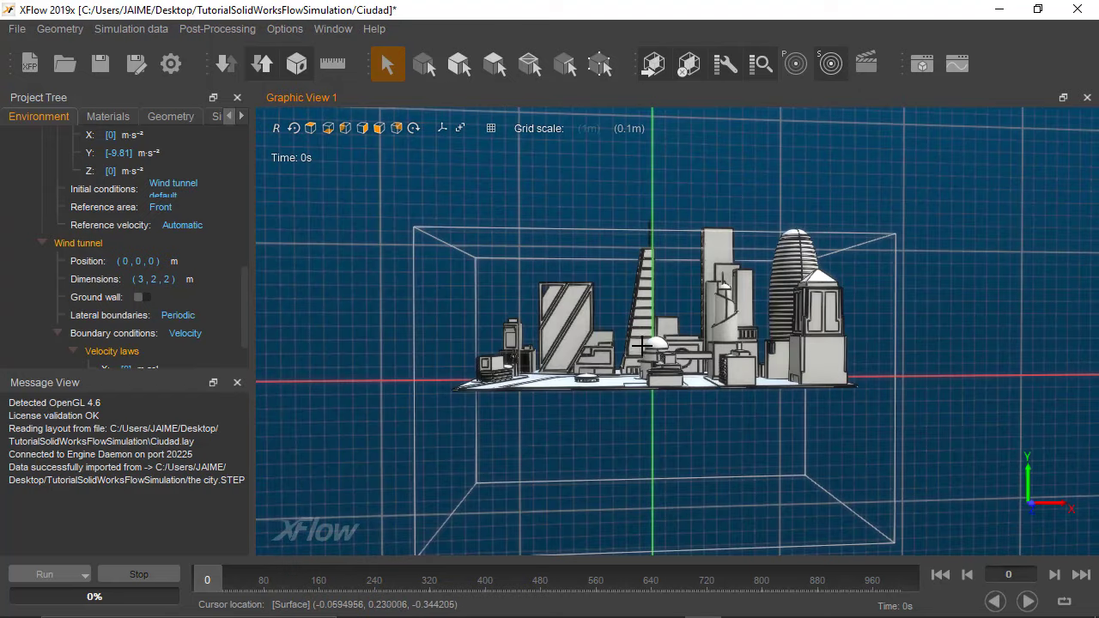
pyautogui.click(123, 261)
pyautogui.doubleClick(181, 263)
pyautogui.write('1')
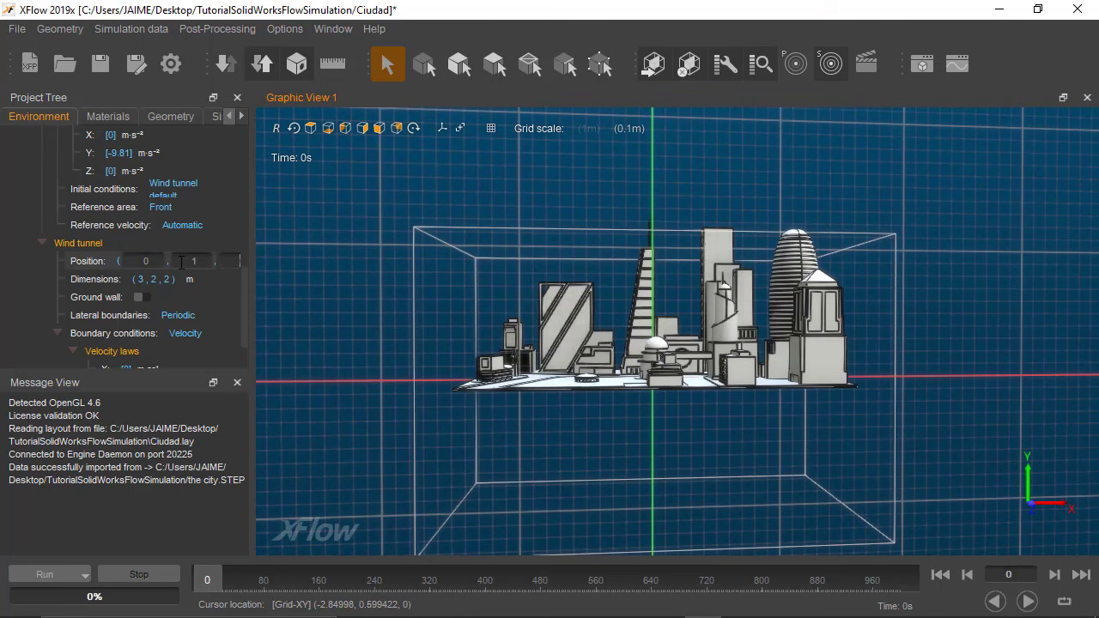
pyautogui.press('Return')
pyautogui.moveTo(383, 350)
pyautogui.mouseDown(button='middle')
pyautogui.moveTo(661, 354)
pyautogui.moveTo(399, 359)
pyautogui.moveTo(453, 369)
pyautogui.mouseUp(button='middle')
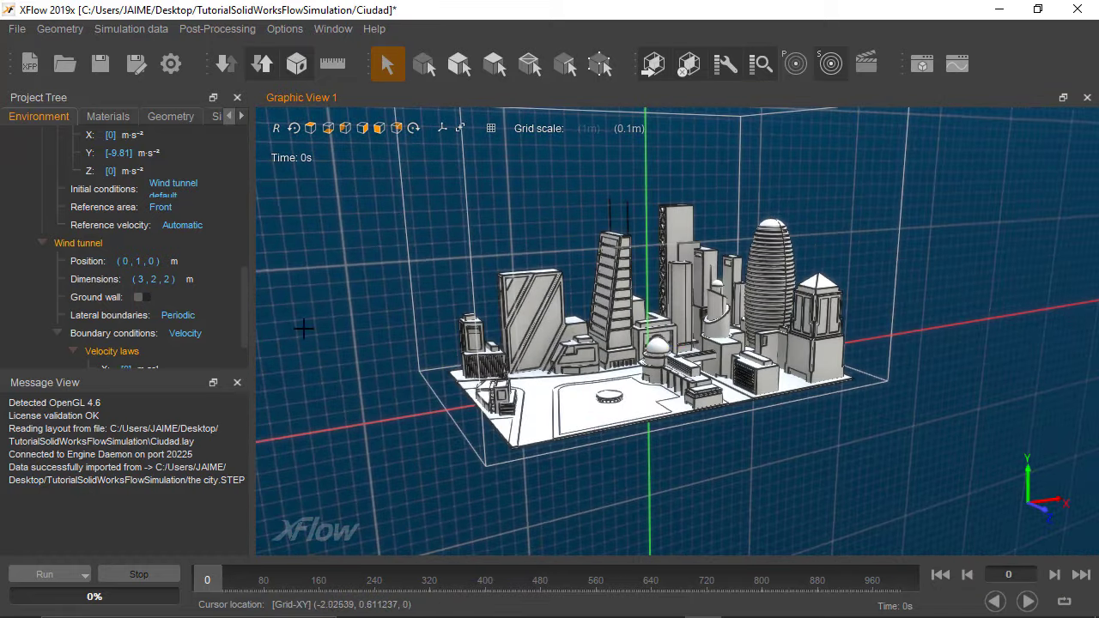
pyautogui.moveTo(243, 292); pyautogui.dragTo(245, 321)
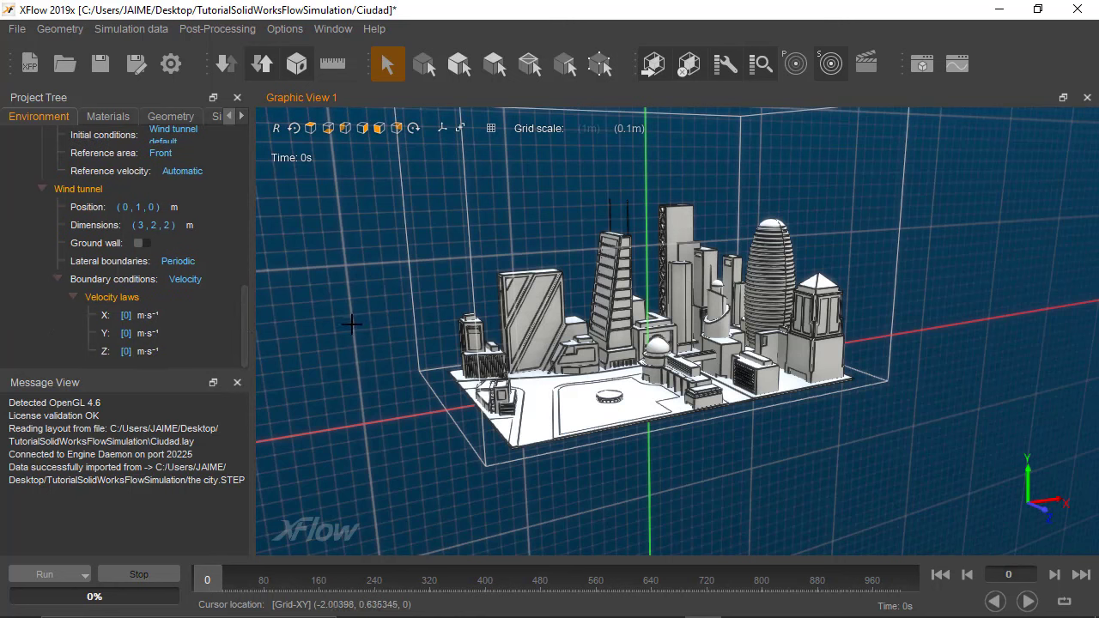
# Set the X velocity law to 15 m·s⁻¹, briefly checking the Materials tab before returning to Environment
pyautogui.click(144, 316)
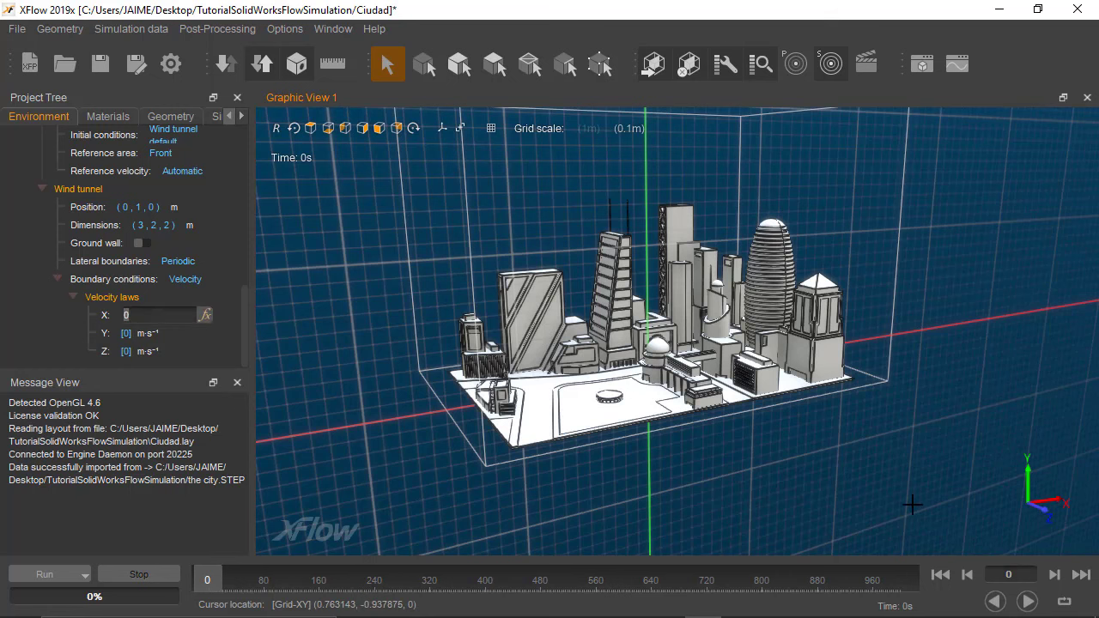
pyautogui.moveTo(779, 404)
pyautogui.mouseDown()
pyautogui.moveTo(721, 485)
pyautogui.moveTo(458, 457)
pyautogui.mouseUp()
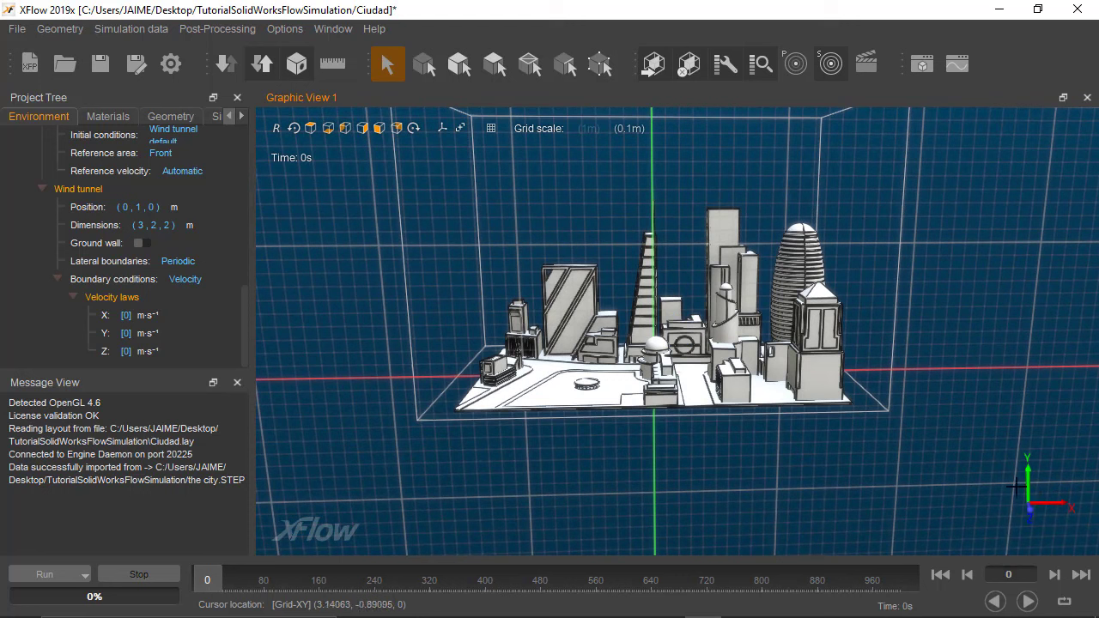
pyautogui.click(132, 315)
pyautogui.write('15')
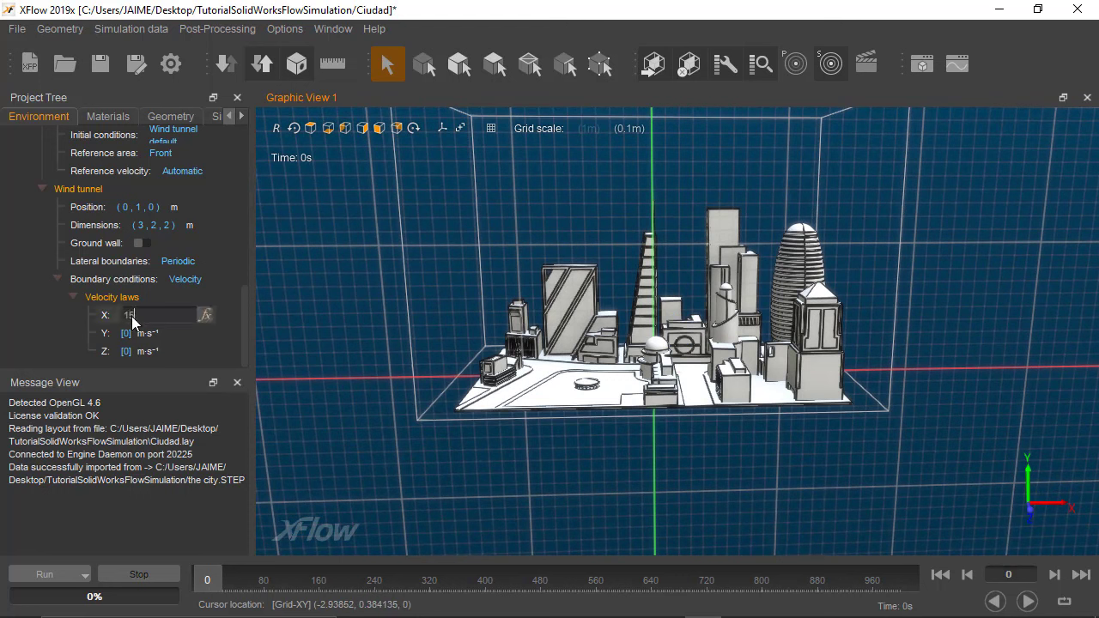
pyautogui.press('Return')
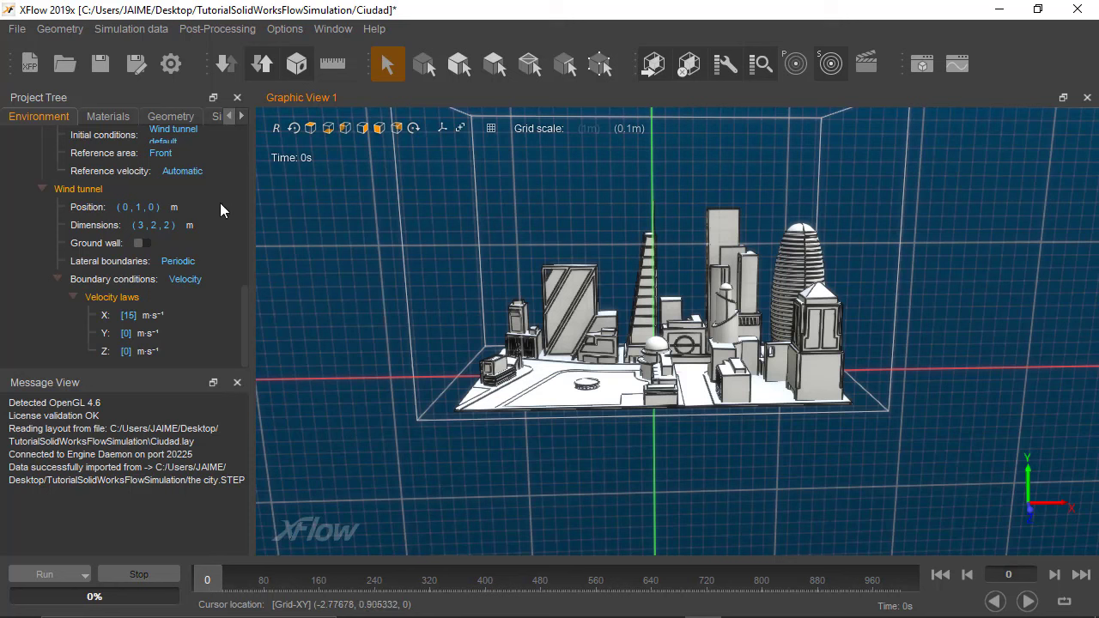
pyautogui.click(120, 116)
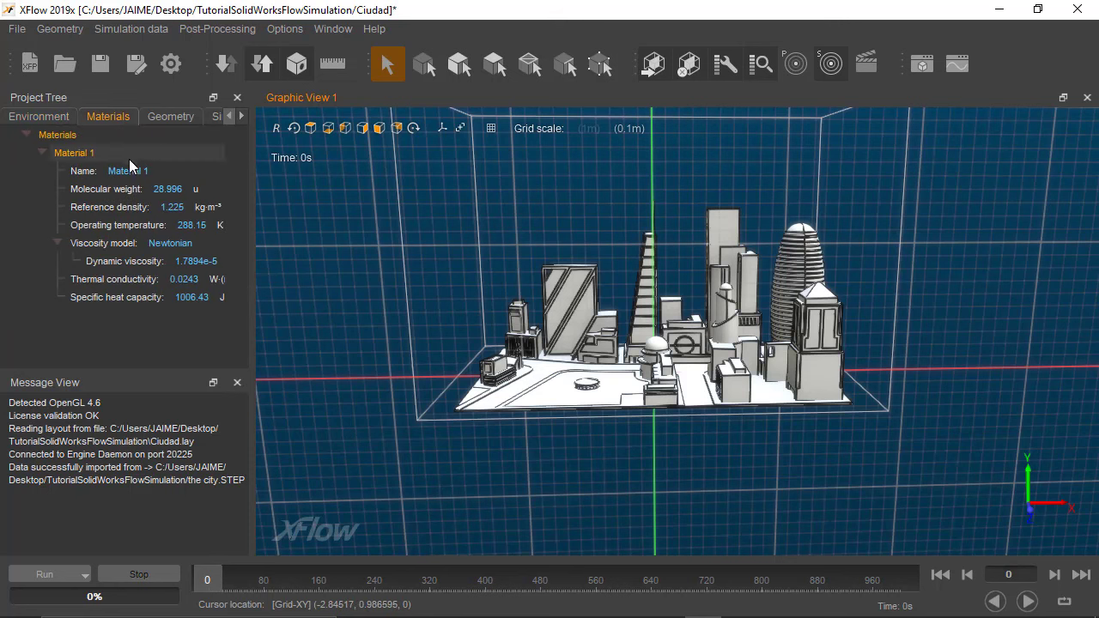
pyautogui.click(54, 118)
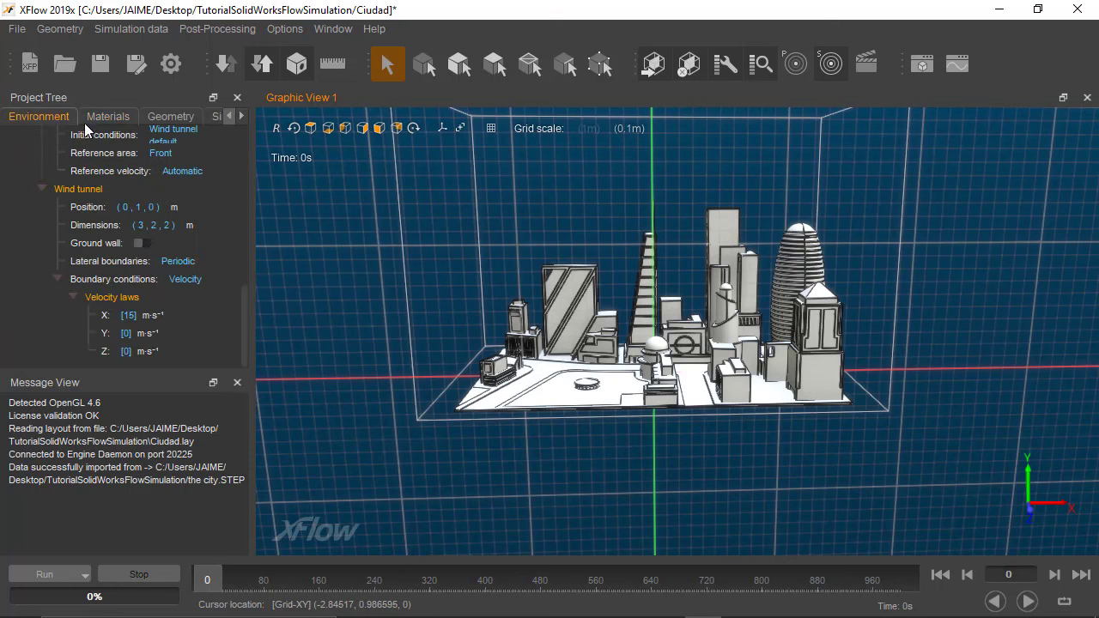
# Enable the tunnel's ground wall and view the city plate's top from a low oblique angle
pyautogui.click(142, 243)
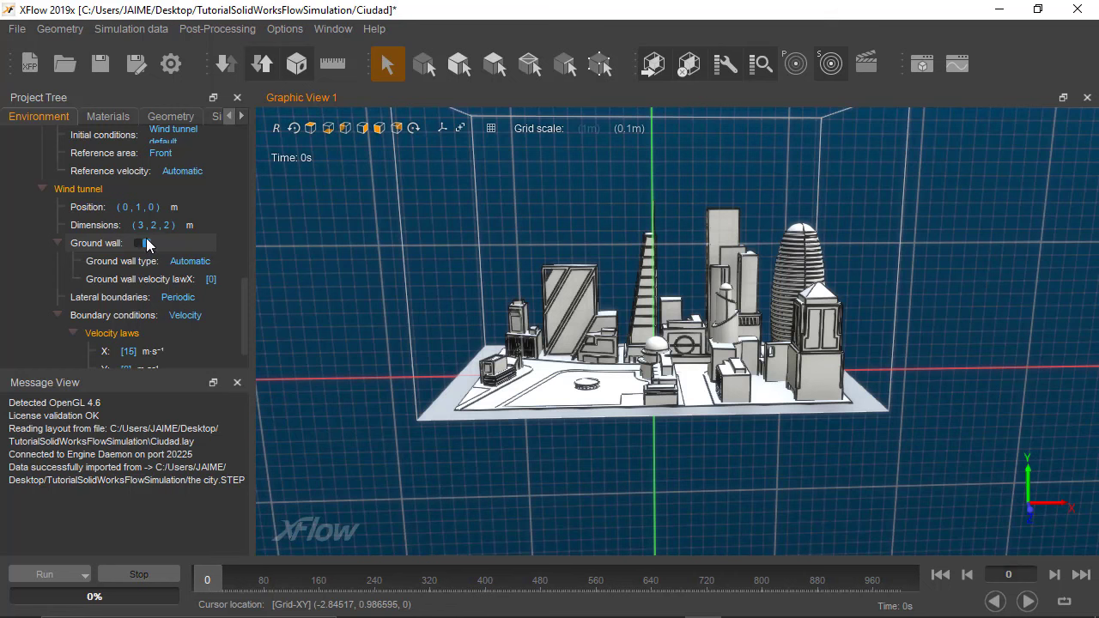
pyautogui.moveTo(378, 320); pyautogui.dragTo(490, 429)
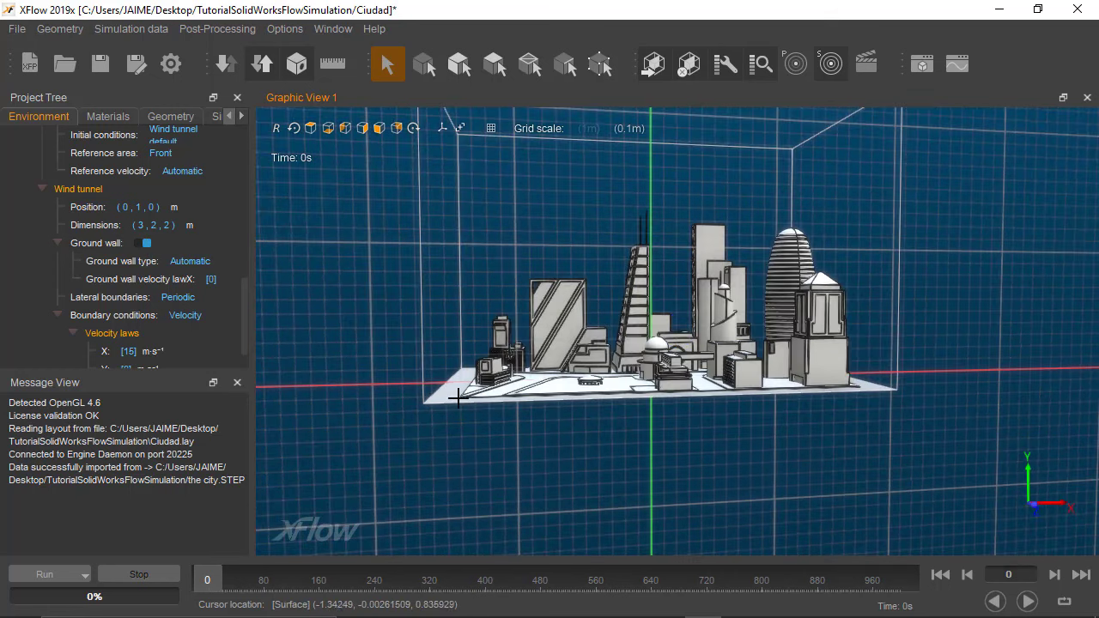
pyautogui.scroll(2, 505, 417)
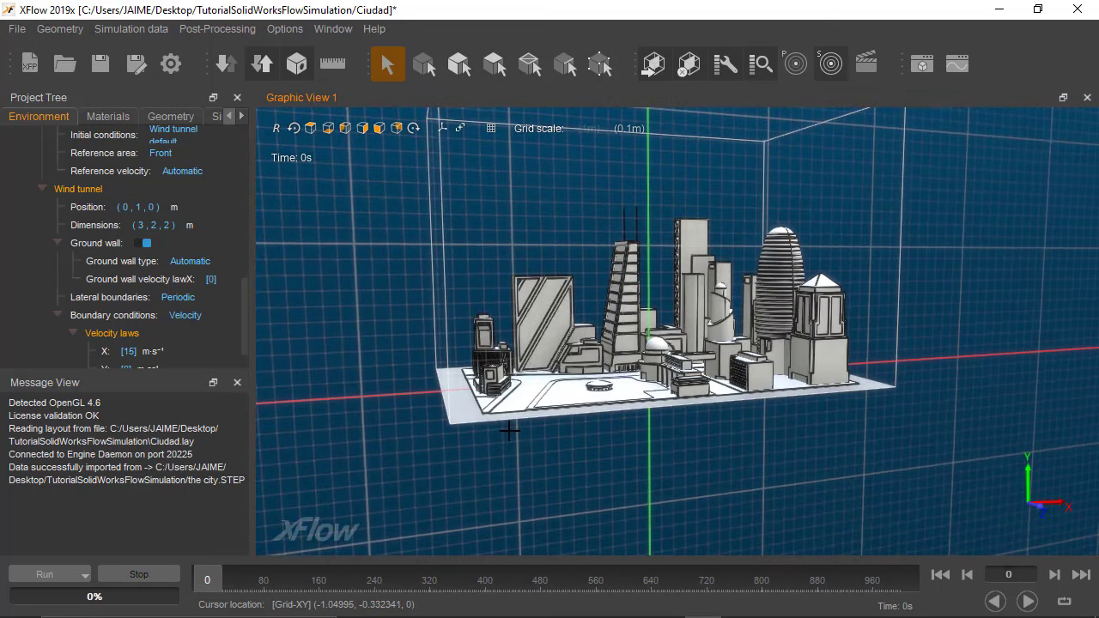
pyautogui.scroll(3, 498, 420)
pyautogui.moveTo(495, 422); pyautogui.dragTo(327, 374)
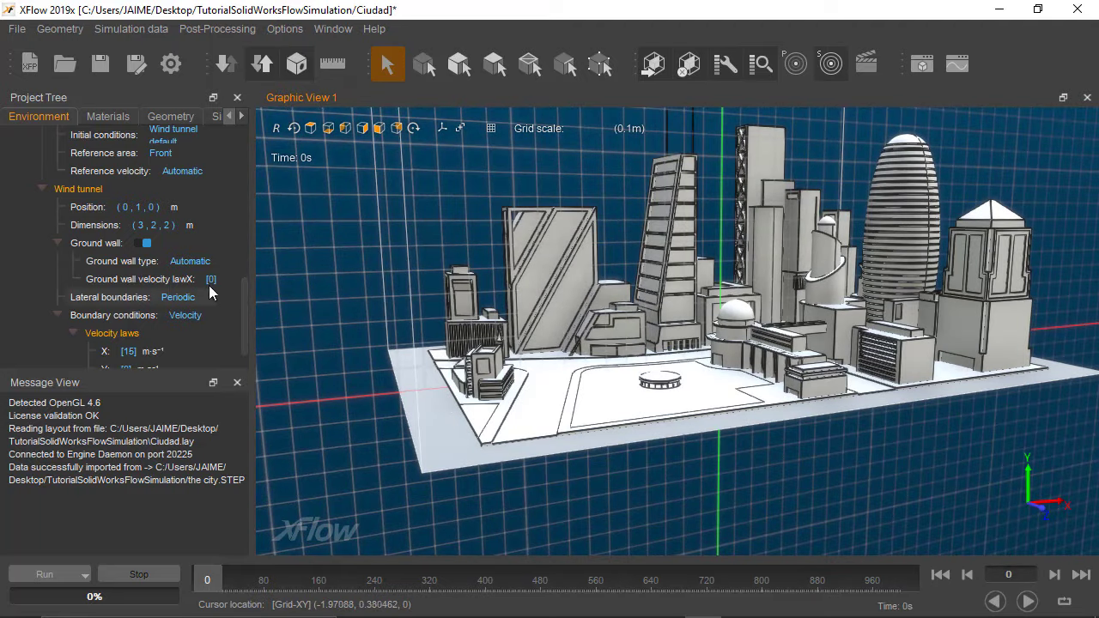
# Rename the fluid material to 'Aire'
pyautogui.moveTo(244, 300); pyautogui.dragTo(208, 133)
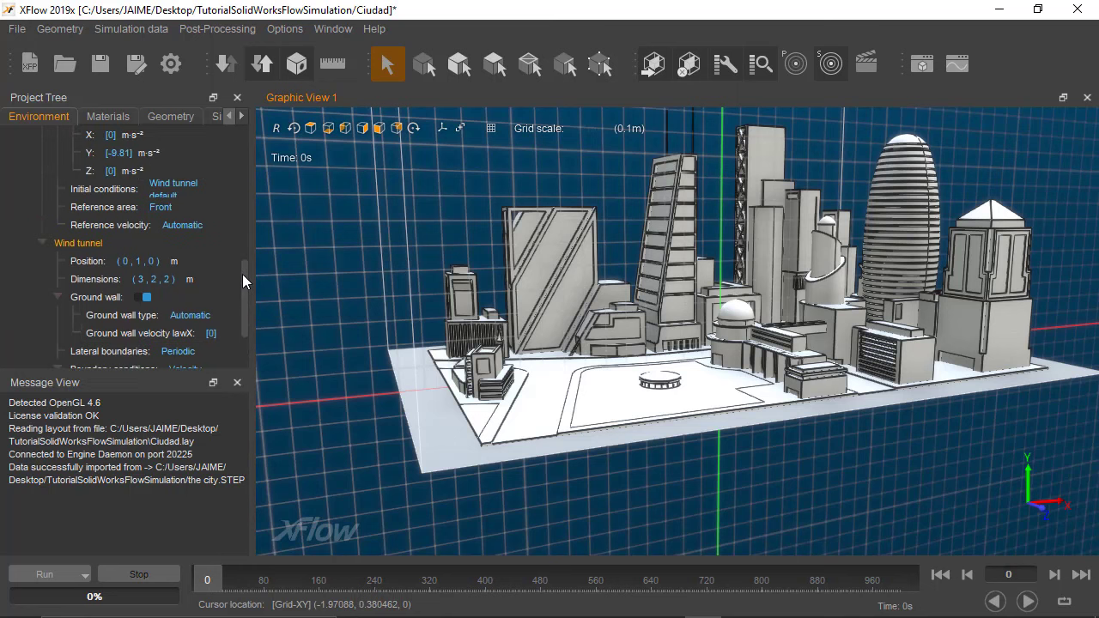
pyautogui.click(110, 115)
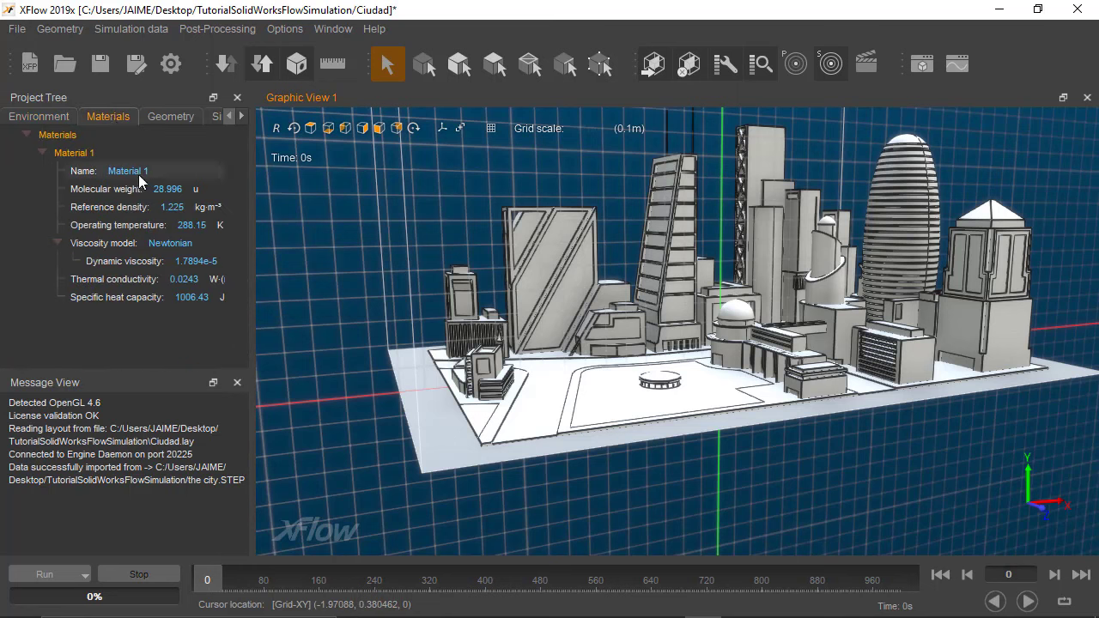
pyautogui.doubleClick(117, 172)
pyautogui.write('Aire')
pyautogui.press('Tab')
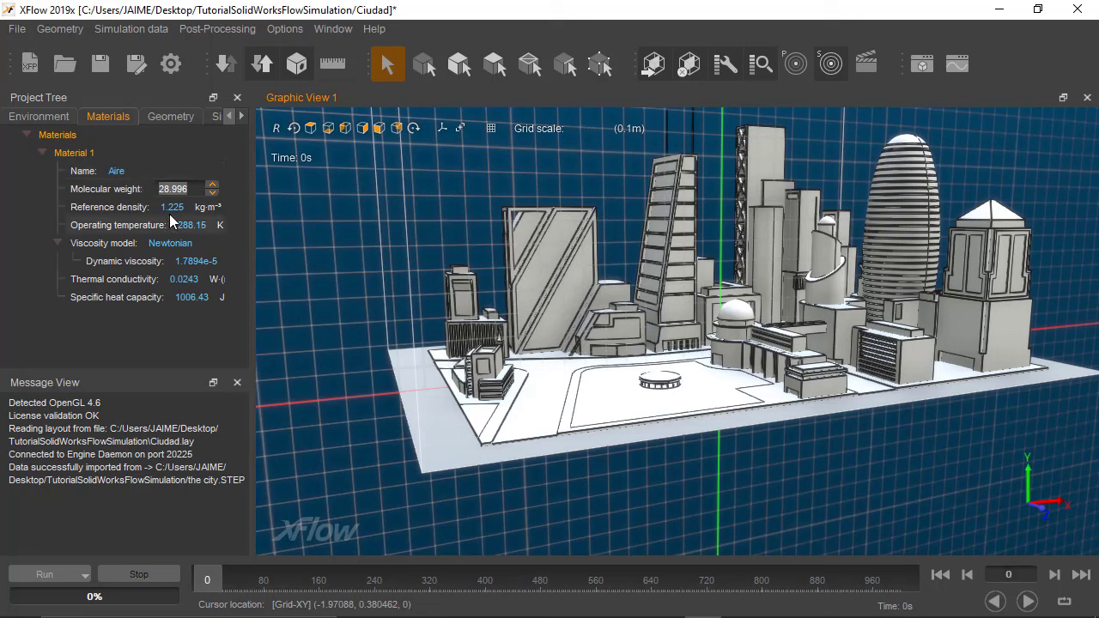
# Commit the molecular weight and display the city shape's geometry properties
pyautogui.click(159, 199)
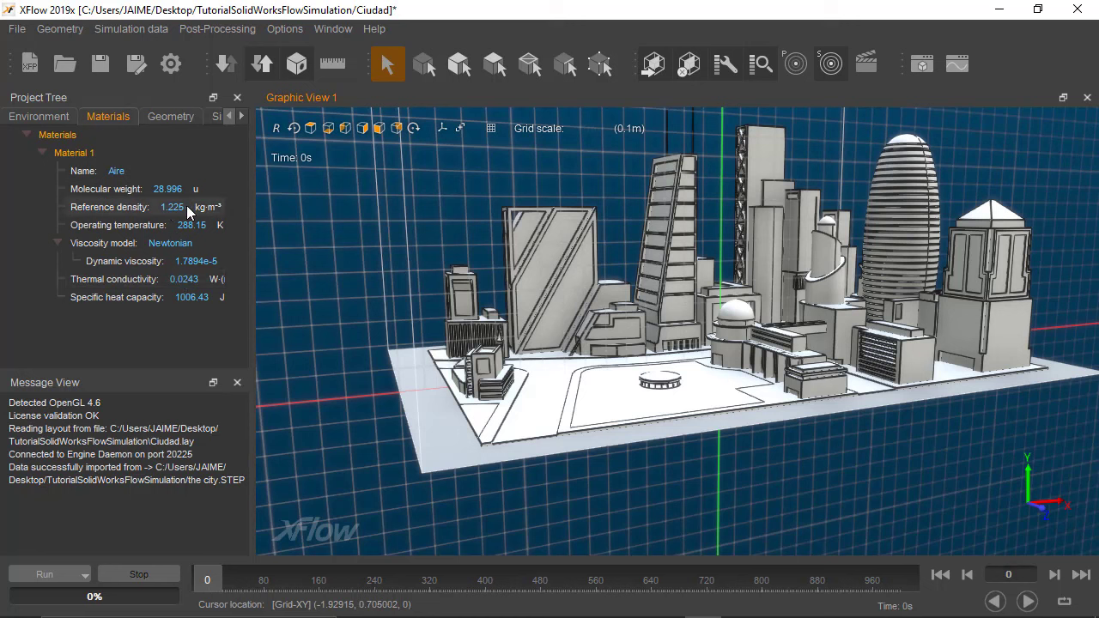
pyautogui.moveTo(364, 247)
pyautogui.keyDown('alt'); pyautogui.mouseDown()
pyautogui.moveTo(412, 249)
pyautogui.moveTo(360, 250)
pyautogui.mouseUp(); pyautogui.keyUp('alt')
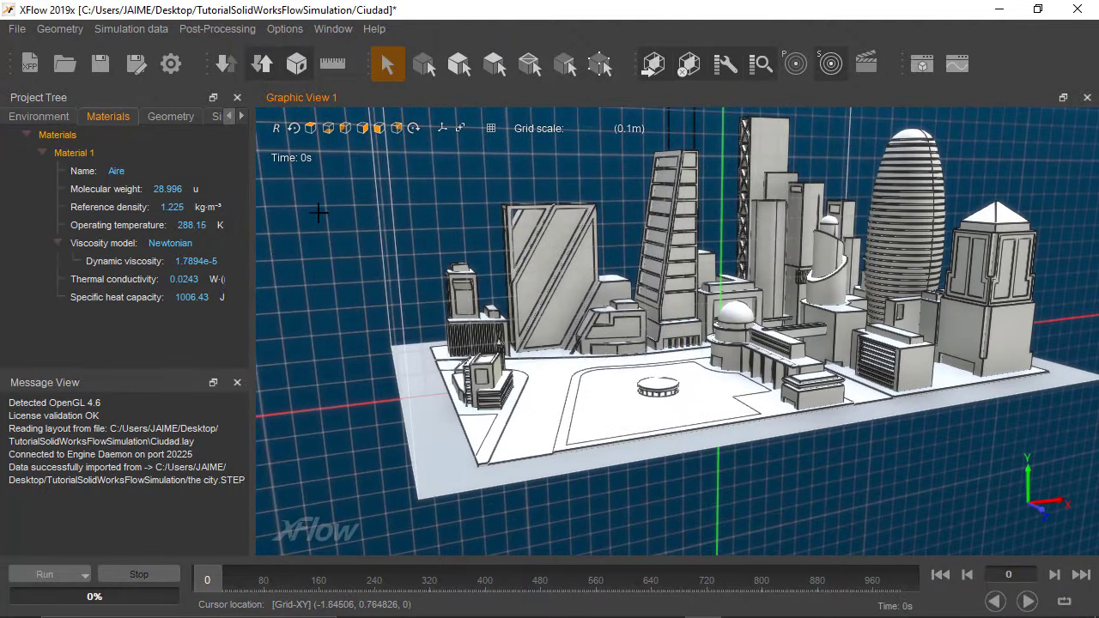
pyautogui.click(168, 116)
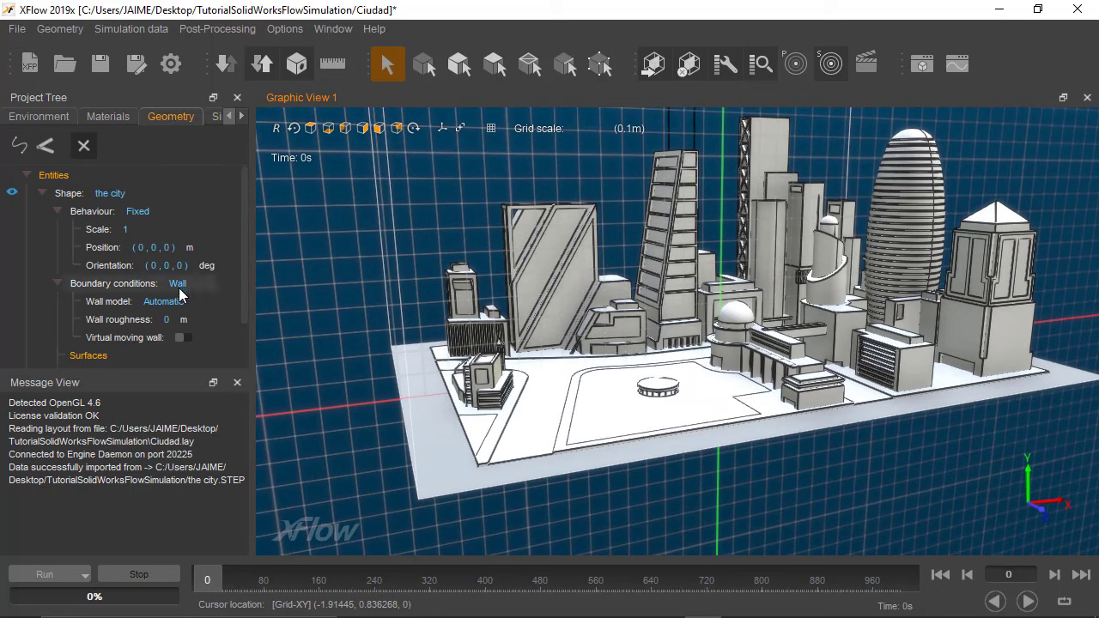
# Set the simulation time to 1 s and the resolved scale to 0.04 m
pyautogui.click(213, 116)
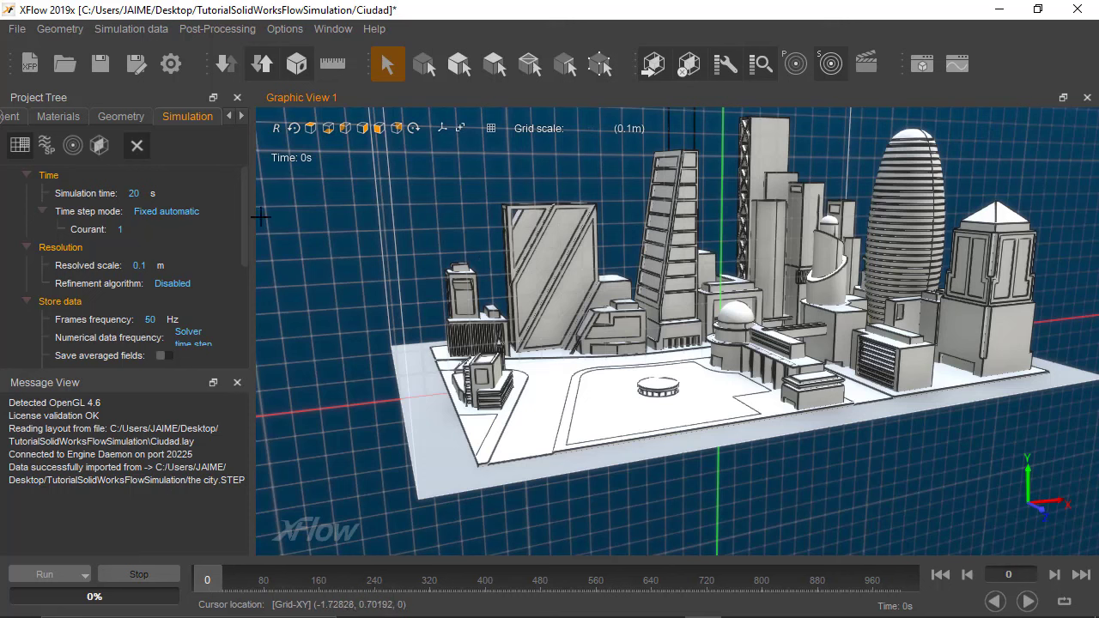
pyautogui.click(136, 193)
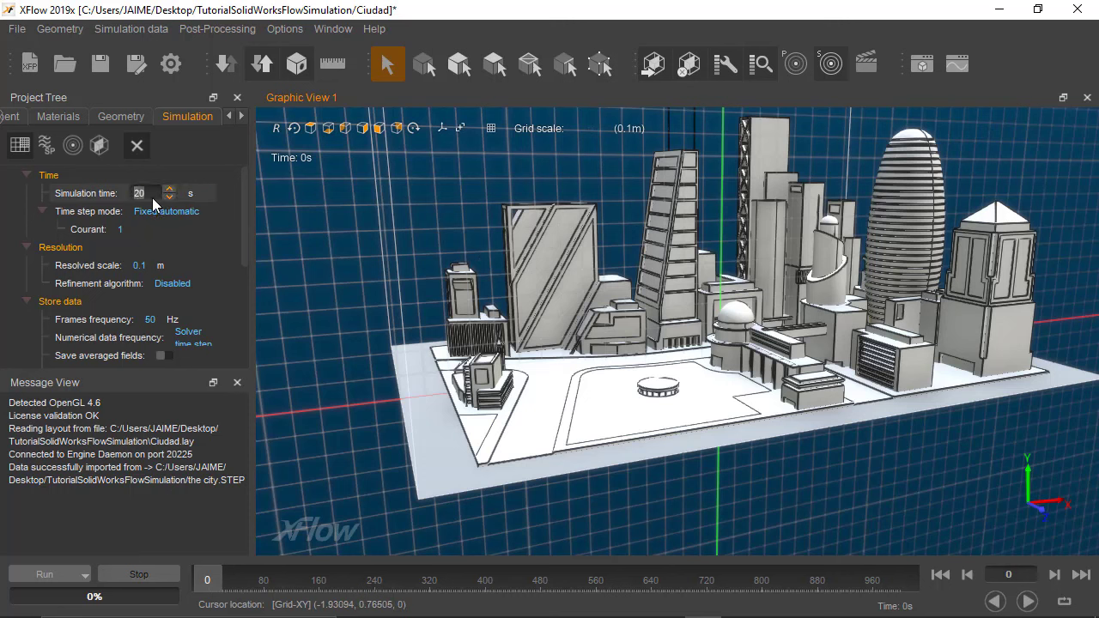
pyautogui.write('1')
pyautogui.press('Tab')
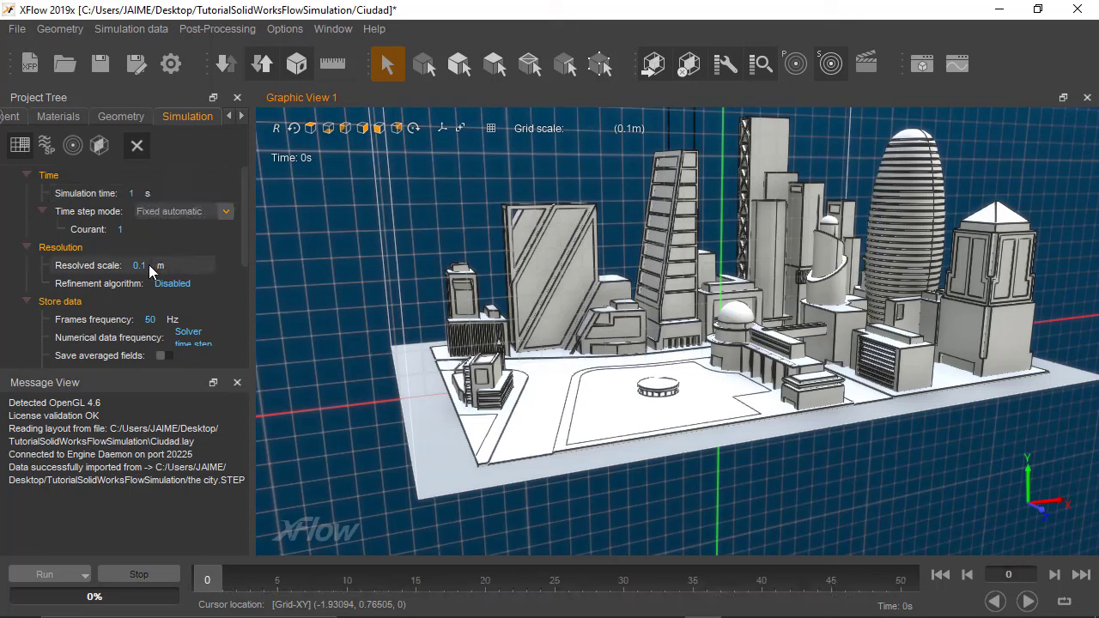
pyautogui.click(142, 265)
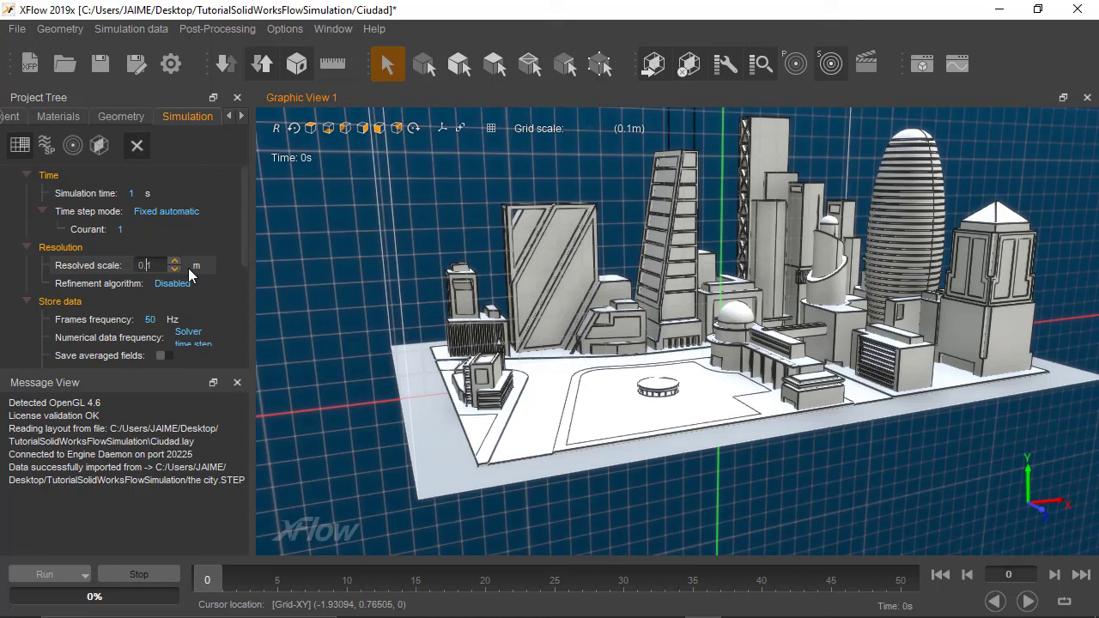
pyautogui.write('4')
pyautogui.press('Delete')
pyautogui.press('Left')
pyautogui.write('0')
pyautogui.press('Return')
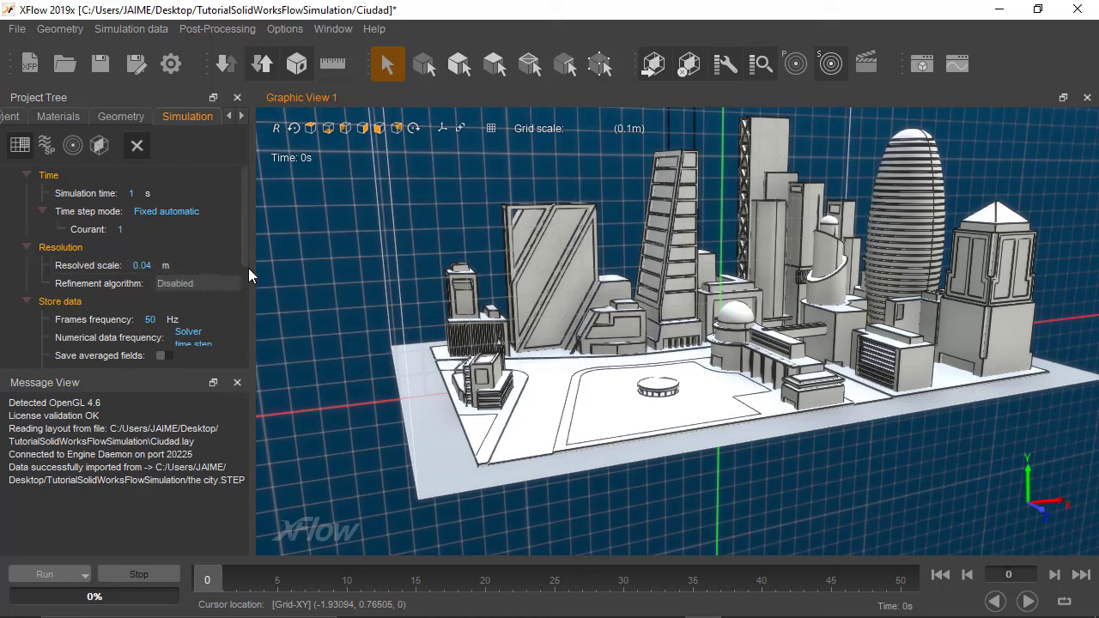
pyautogui.moveTo(242, 252); pyautogui.dragTo(243, 261)
# Switch the refinement algorithm to Near static walls and widen the project tree panel
pyautogui.click(191, 263)
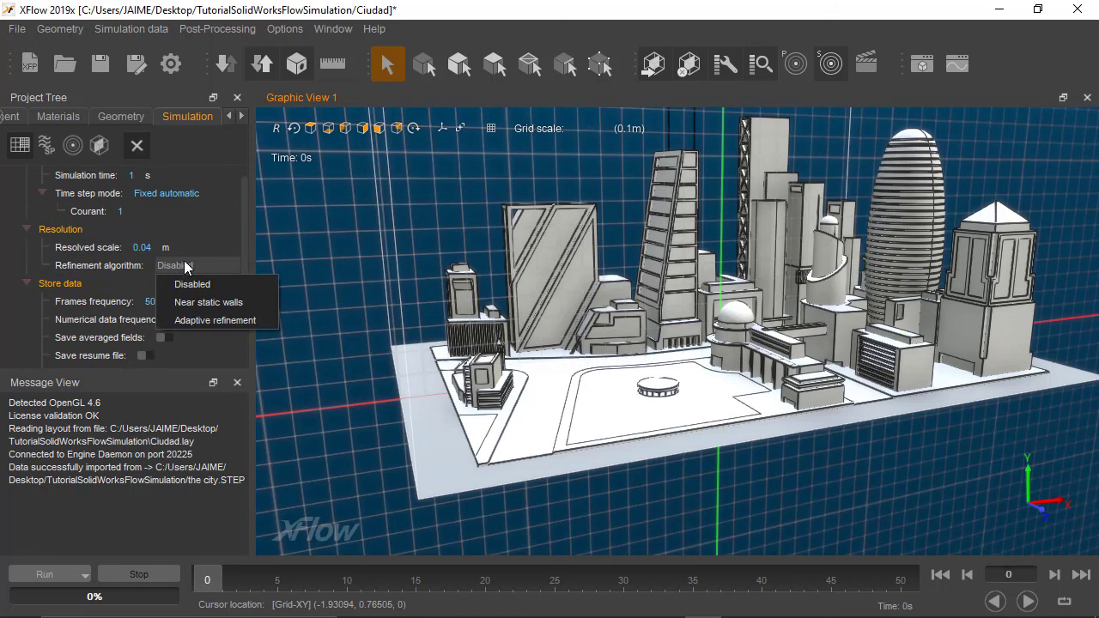
pyautogui.click(198, 302)
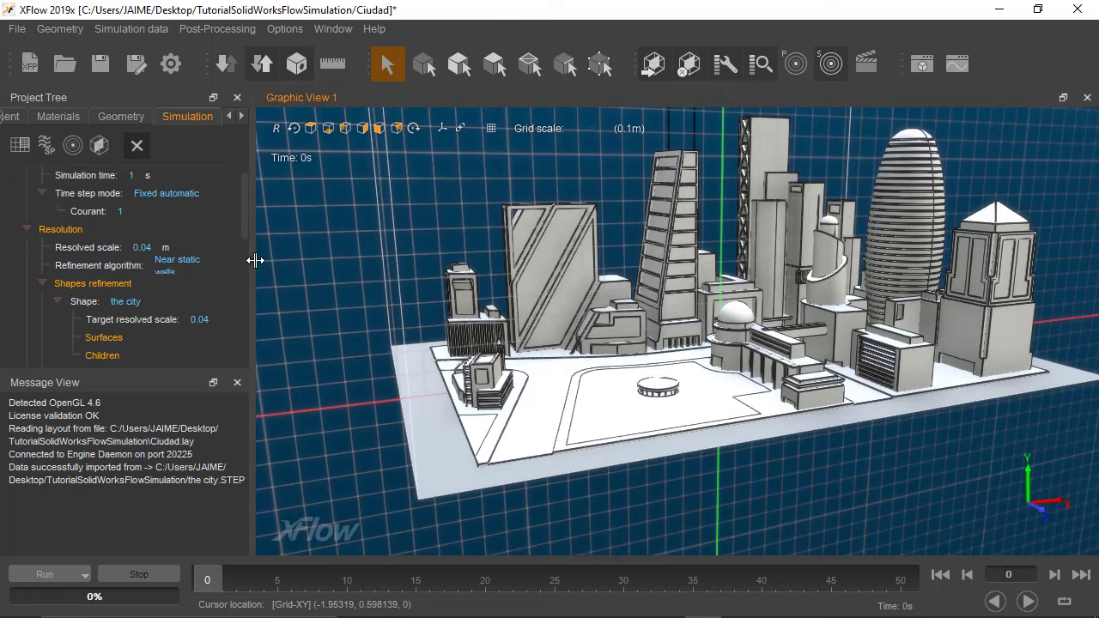
pyautogui.moveTo(253, 262); pyautogui.dragTo(303, 262)
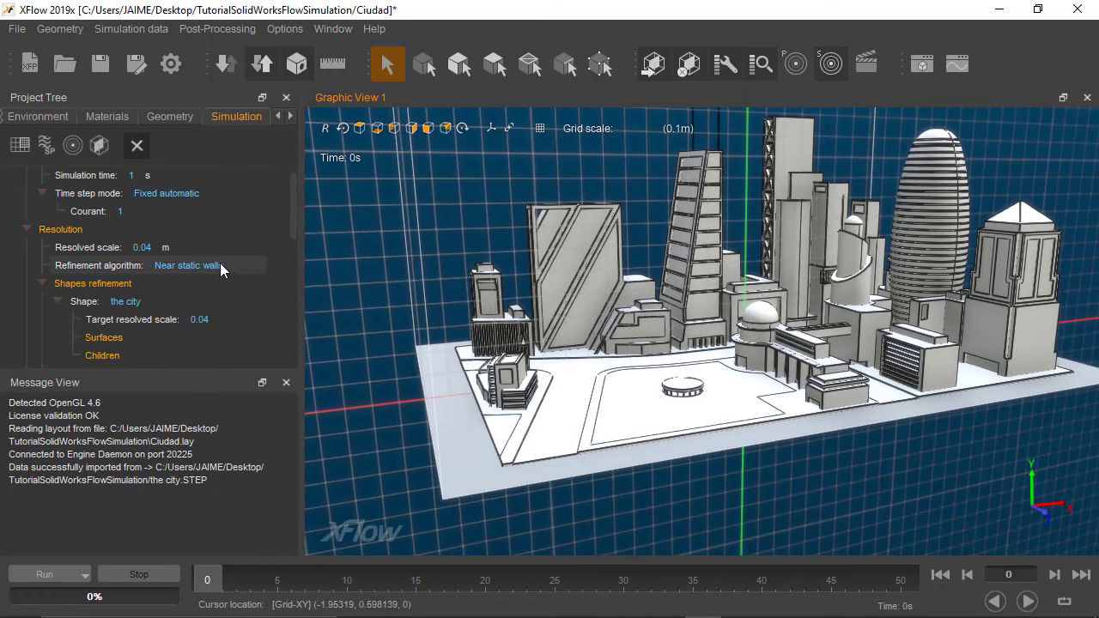
# Confirm the city's target resolved scale, then set the refinement algorithm back to Disabled
pyautogui.click(205, 319)
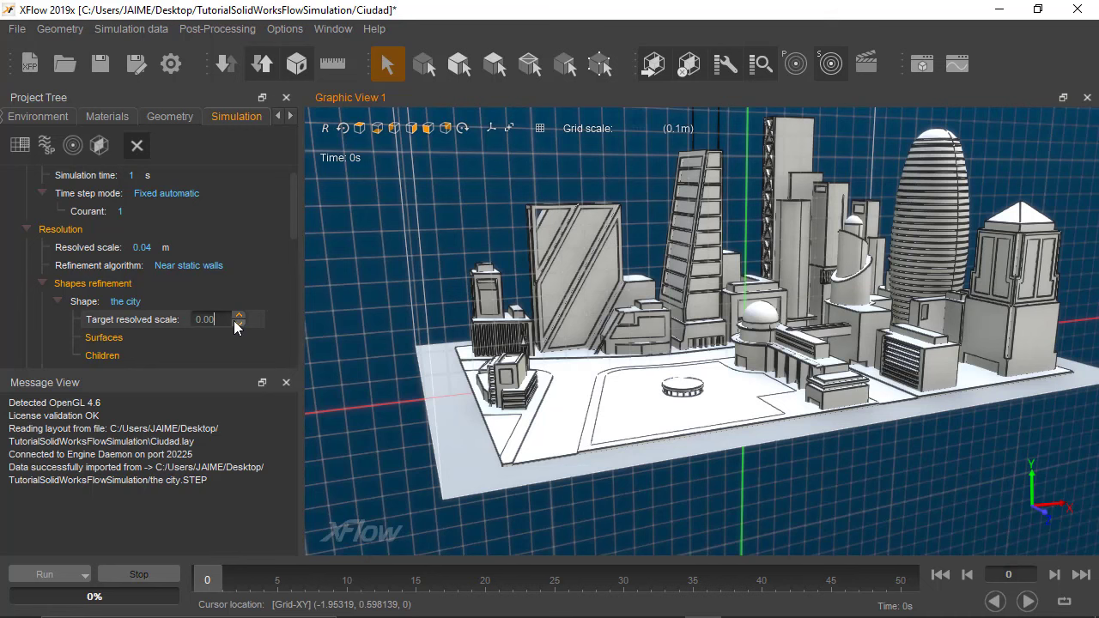
pyautogui.scroll(-3, 505, 365)
pyautogui.scroll(5, 505, 365)
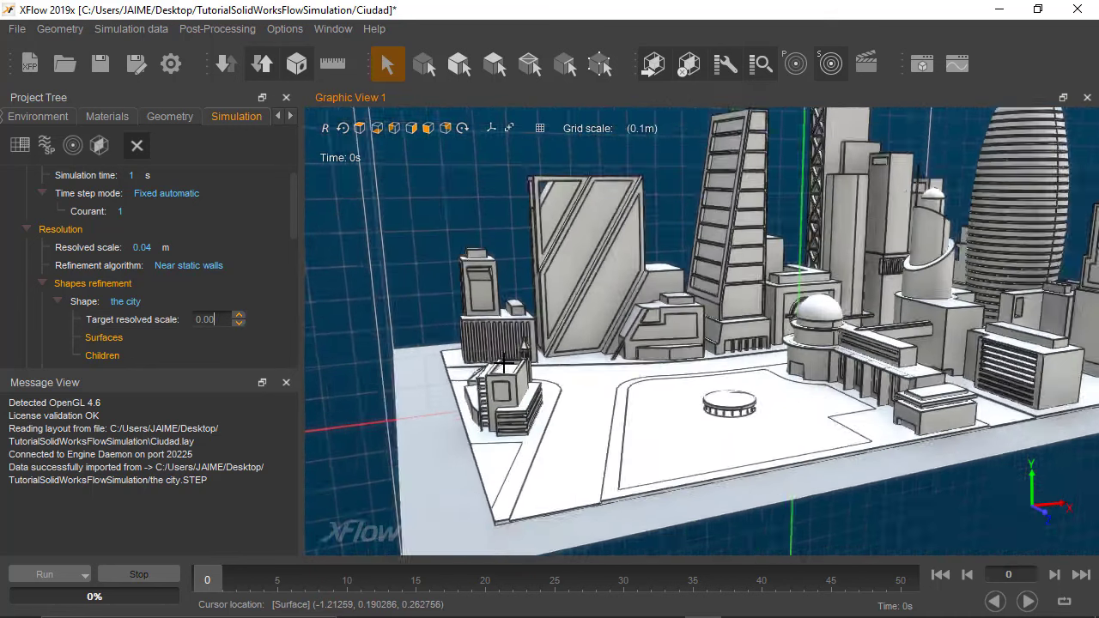
pyautogui.scroll(3, 505, 364)
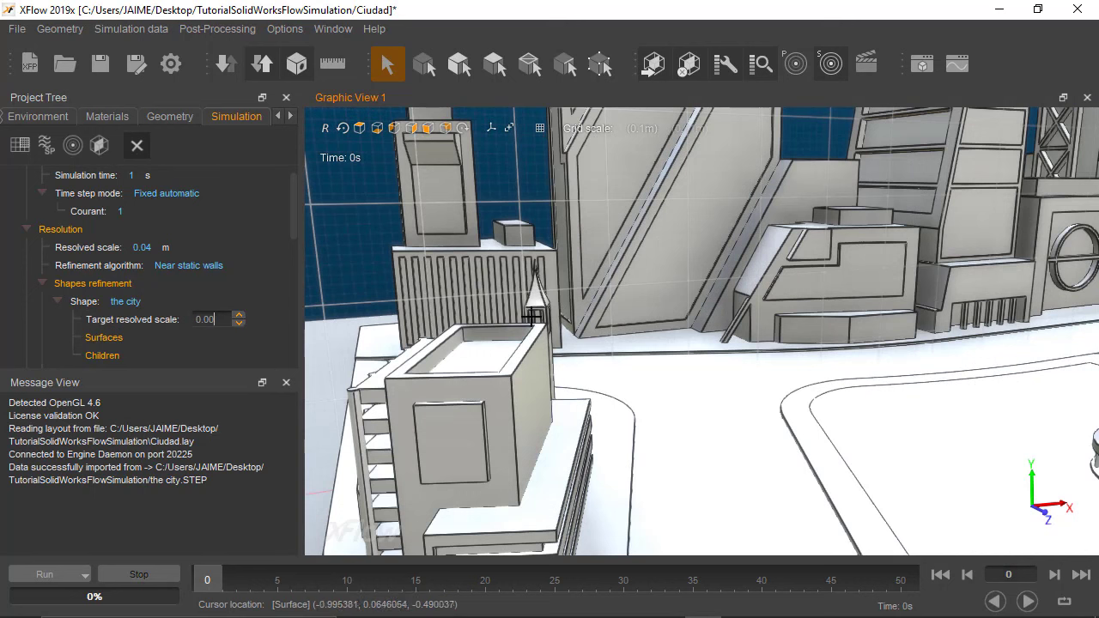
pyautogui.press('Return')
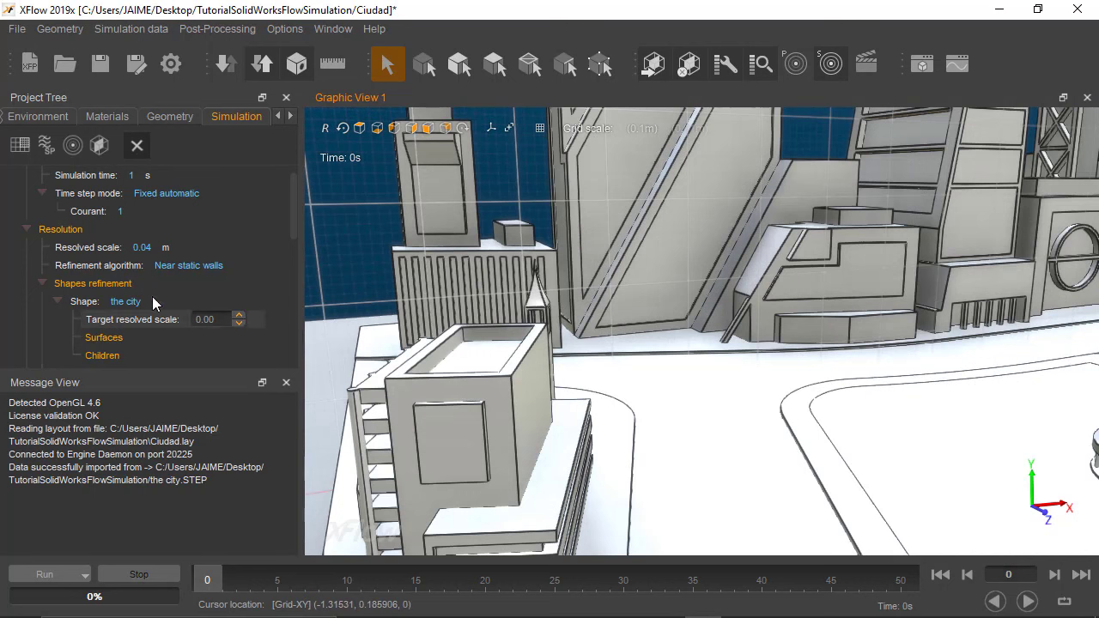
pyautogui.click(185, 265)
pyautogui.click(180, 284)
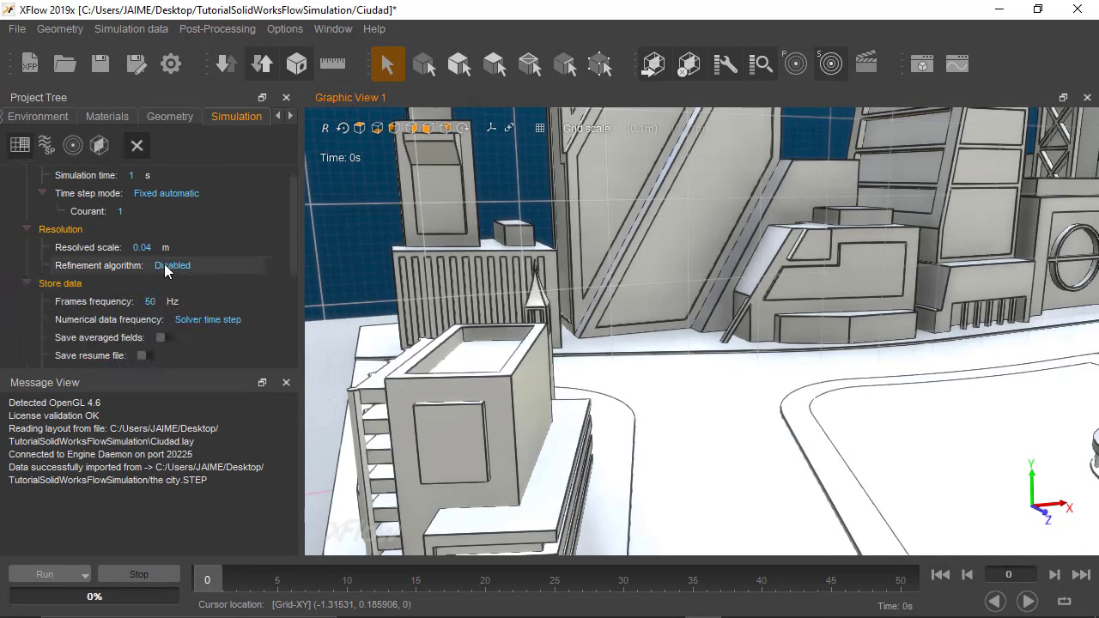
# Set the frames frequency to 200 Hz
pyautogui.moveTo(292, 238); pyautogui.dragTo(293, 221)
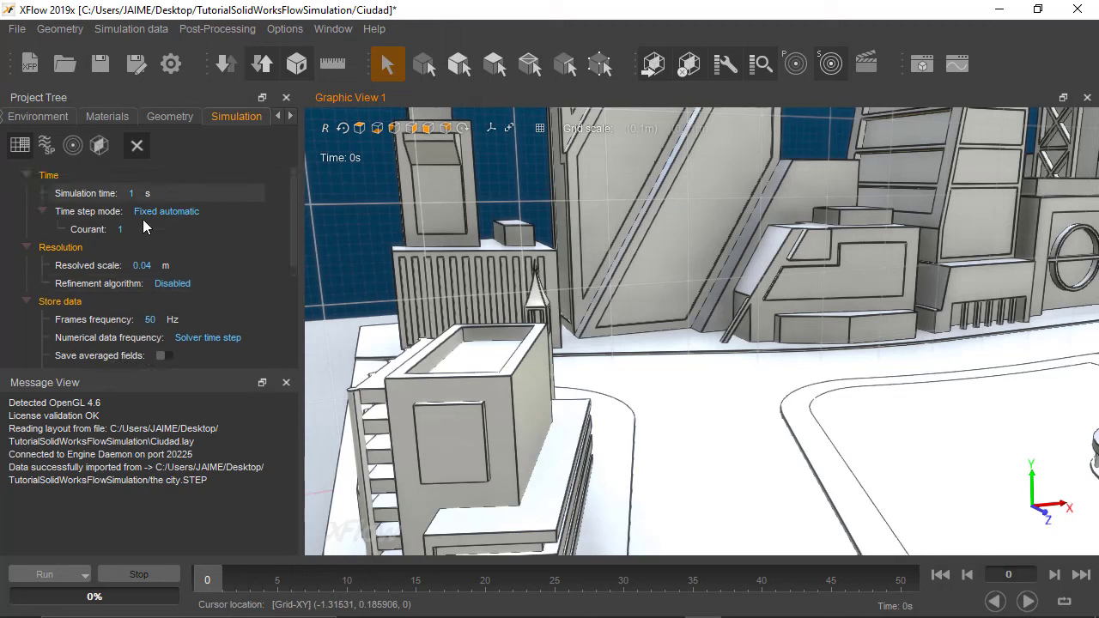
pyautogui.click(155, 320)
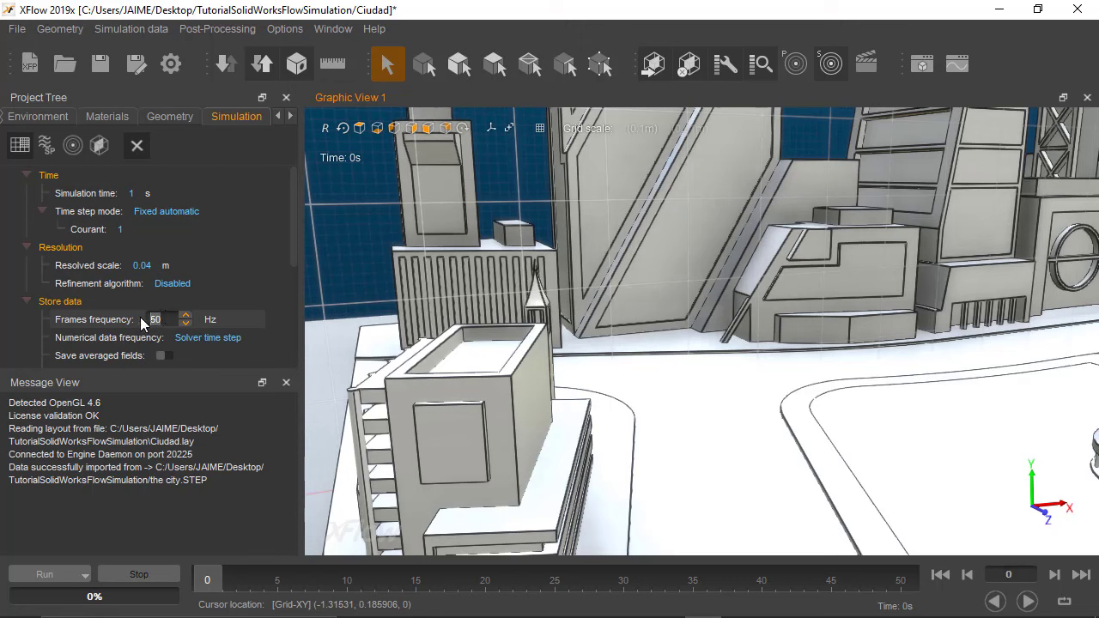
pyautogui.write('200')
pyautogui.press('Return')
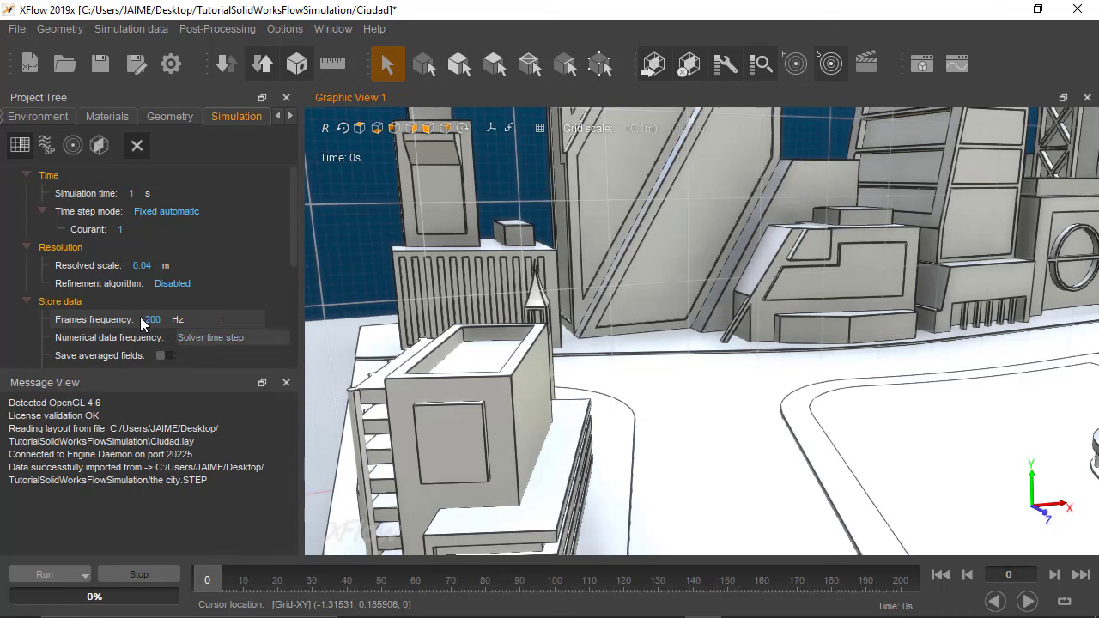
# Save the Ciudad project
pyautogui.moveTo(290, 244); pyautogui.dragTo(292, 341)
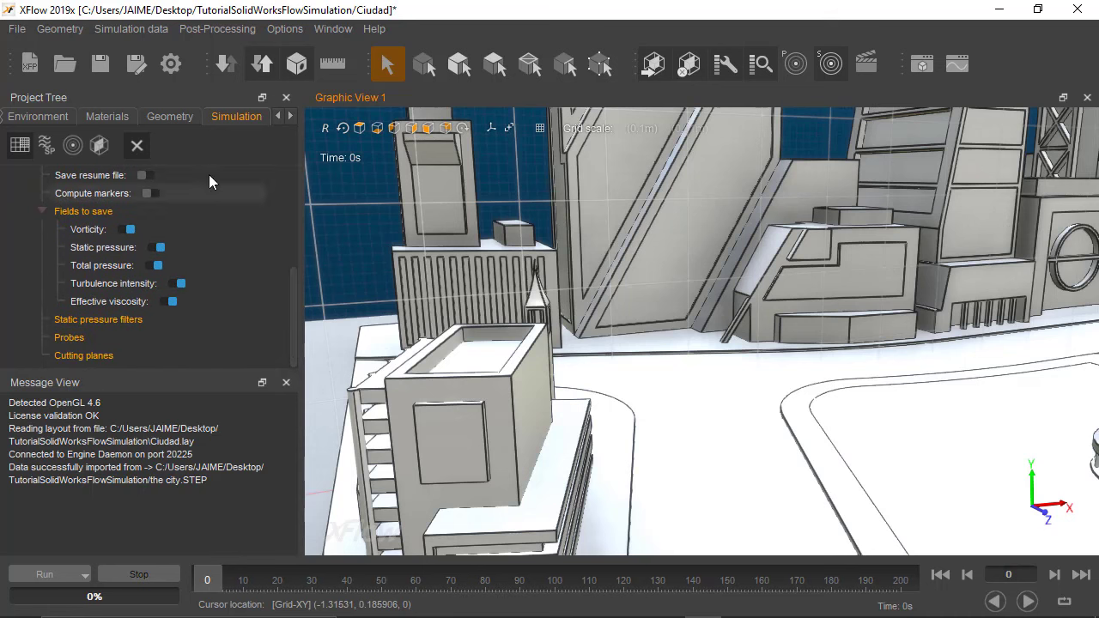
pyautogui.click(100, 64)
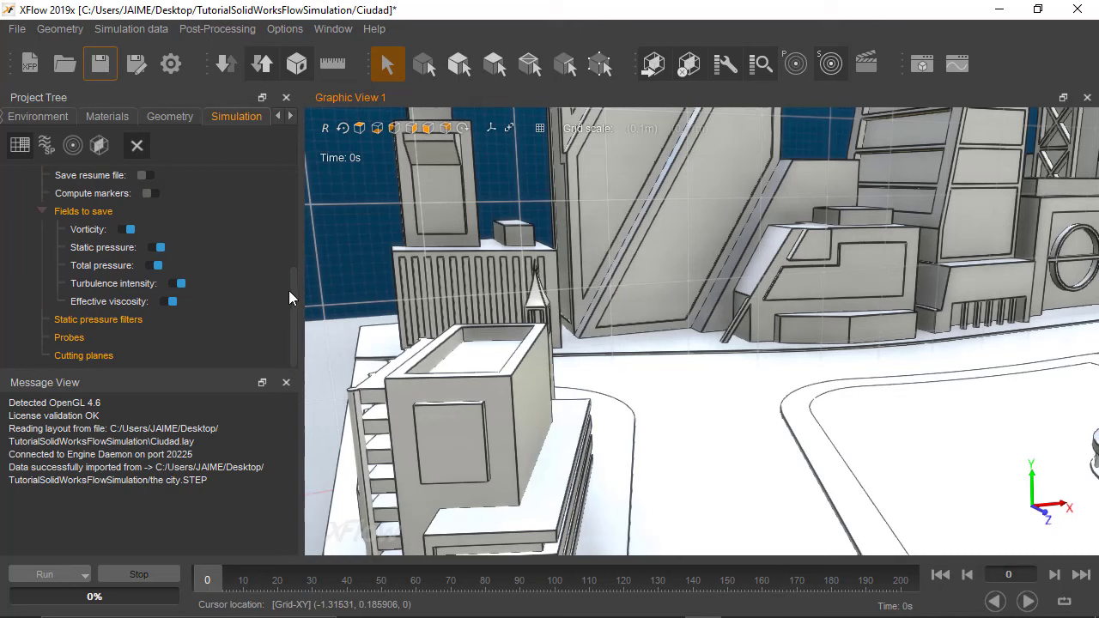
pyautogui.scroll(3, 295, 222)
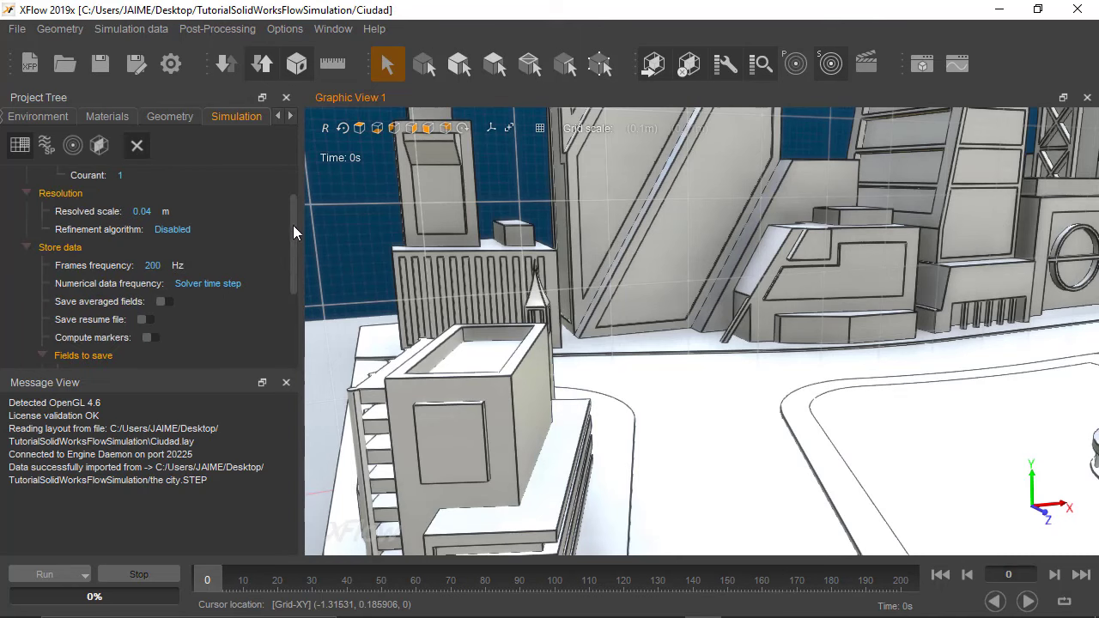
pyautogui.scroll(1, 292, 232)
pyautogui.click(289, 115)
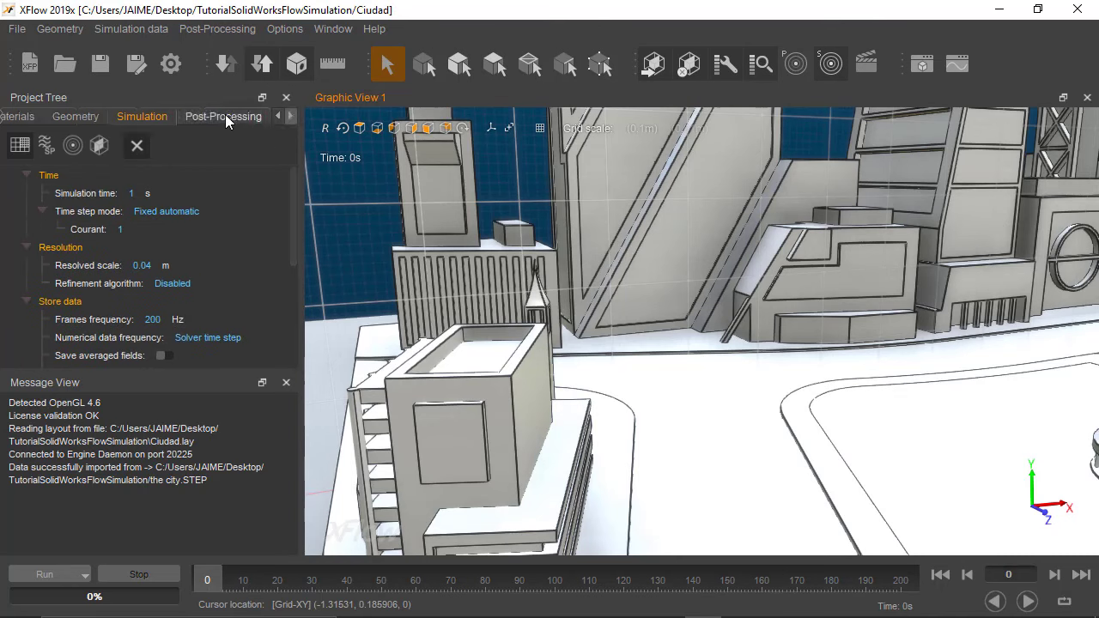
# Start computing the Ciudad wind simulation from the Run menu
pyautogui.click(85, 575)
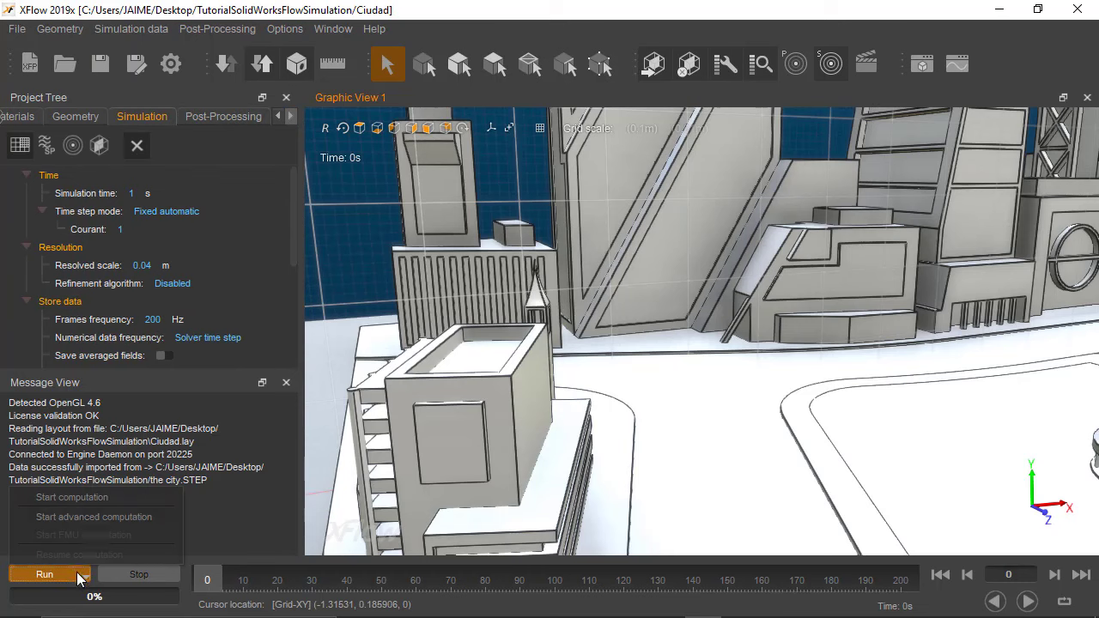
pyautogui.click(85, 498)
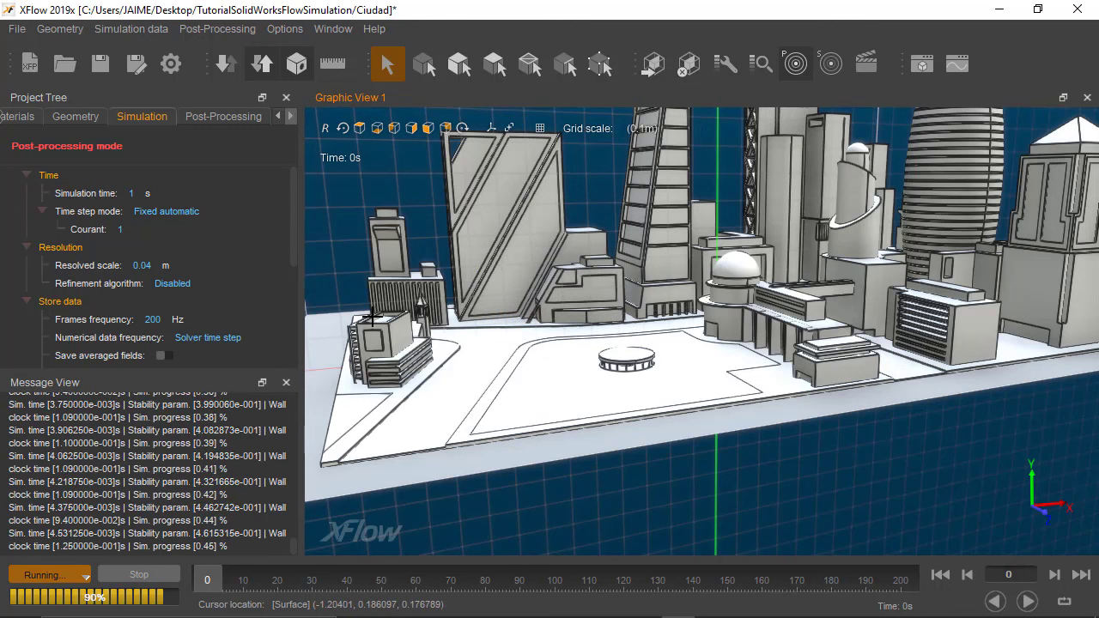
# Switch to the Post-Processing settings and scroll the tree down to Cutting planes
pyautogui.click(234, 120)
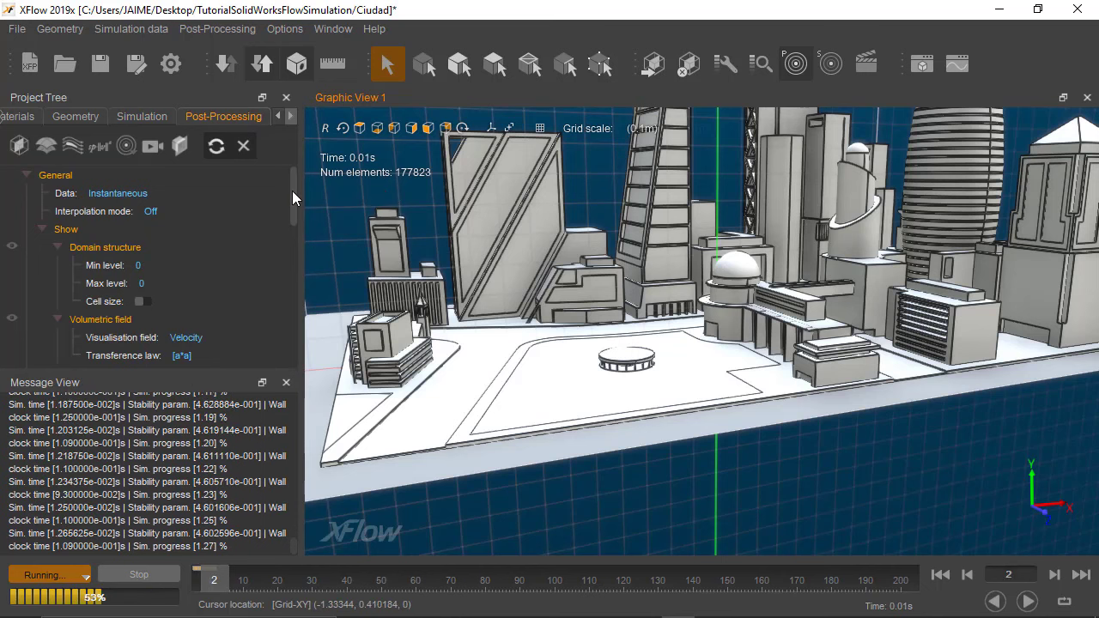
pyautogui.moveTo(293, 193); pyautogui.dragTo(298, 249)
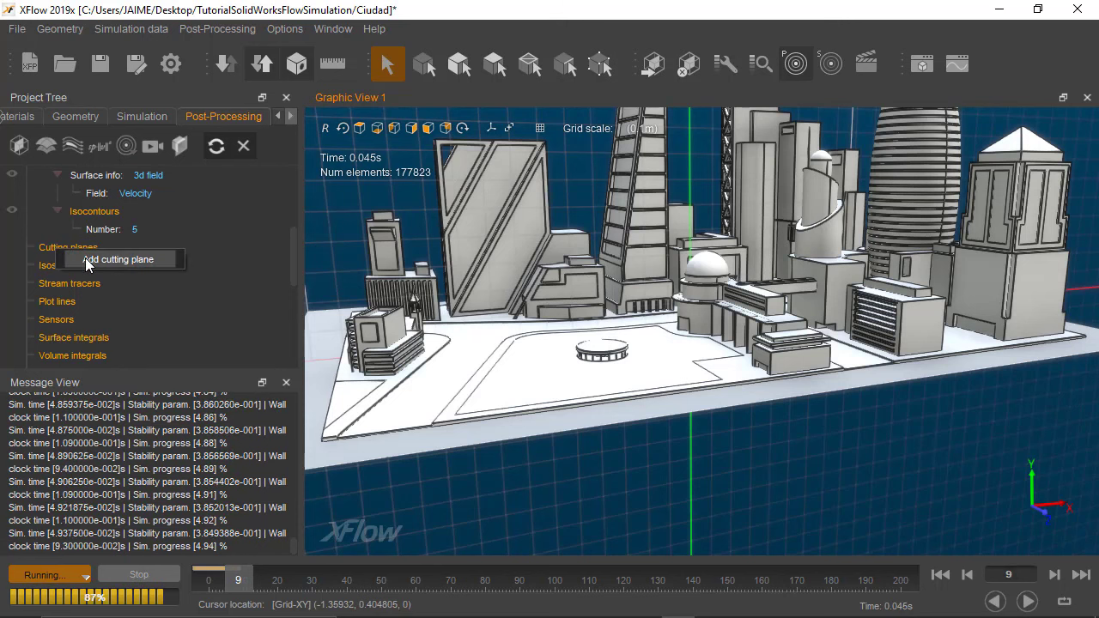
# Add a cutting plane and set its visualisation mode to Domain structure
pyautogui.click(86, 258)
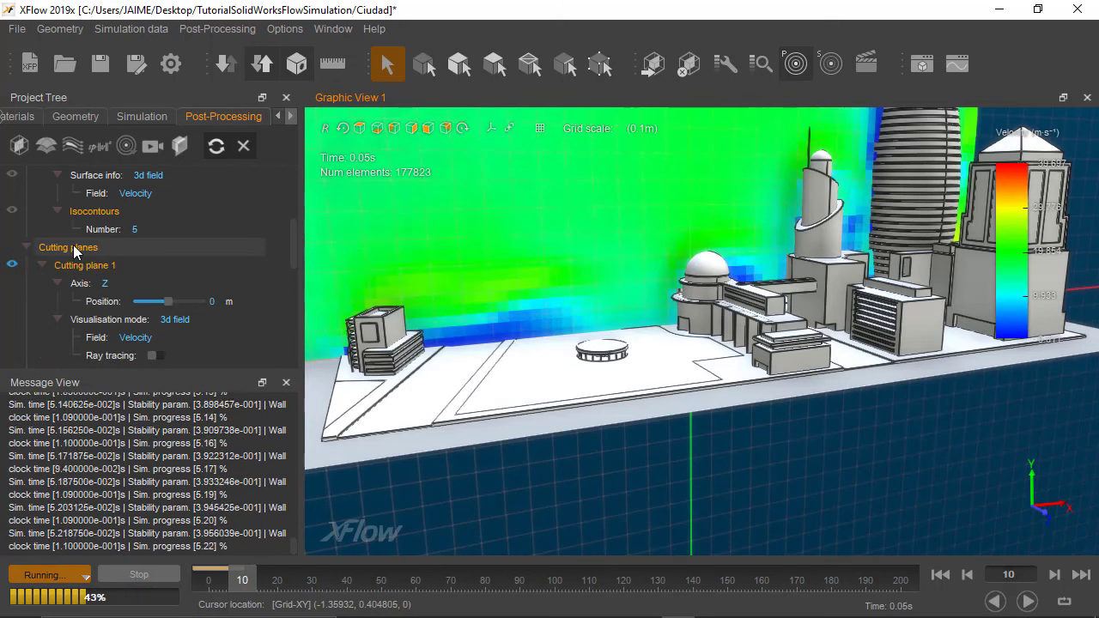
pyautogui.click(171, 319)
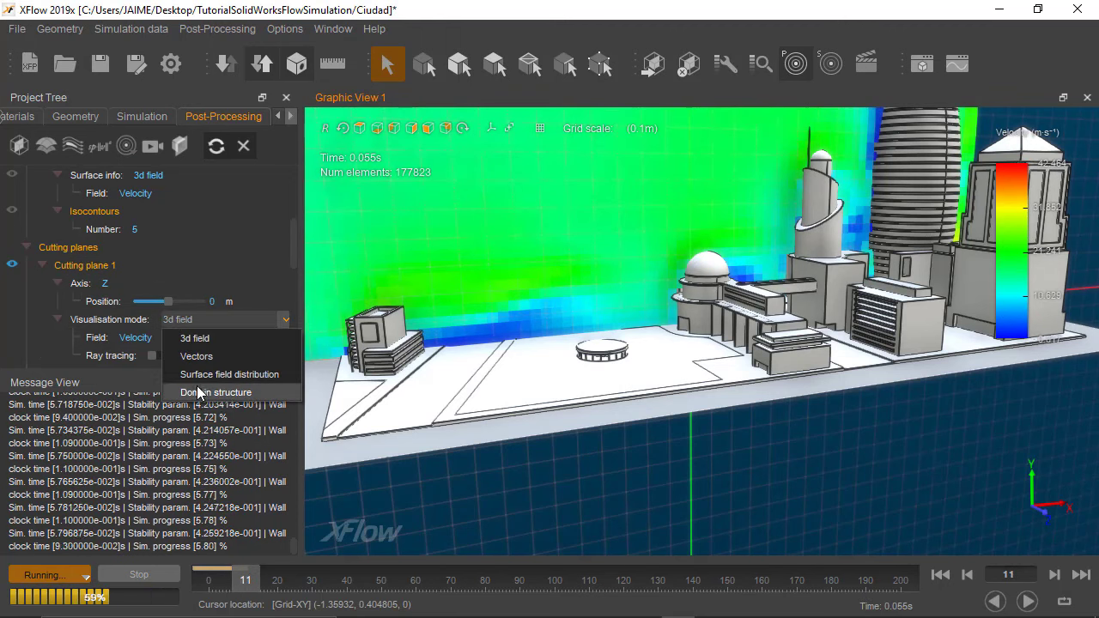
pyautogui.click(199, 394)
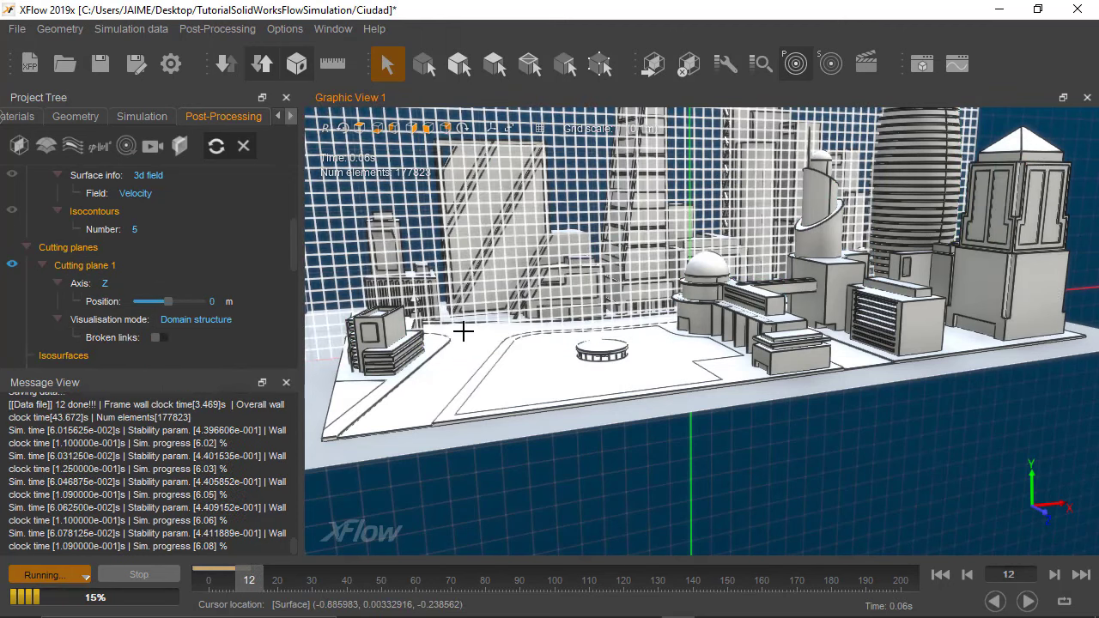
# Zoom and orbit around the city to inspect the mesh grid on the plane
pyautogui.scroll(2, 468, 322)
pyautogui.scroll(2, 464, 319)
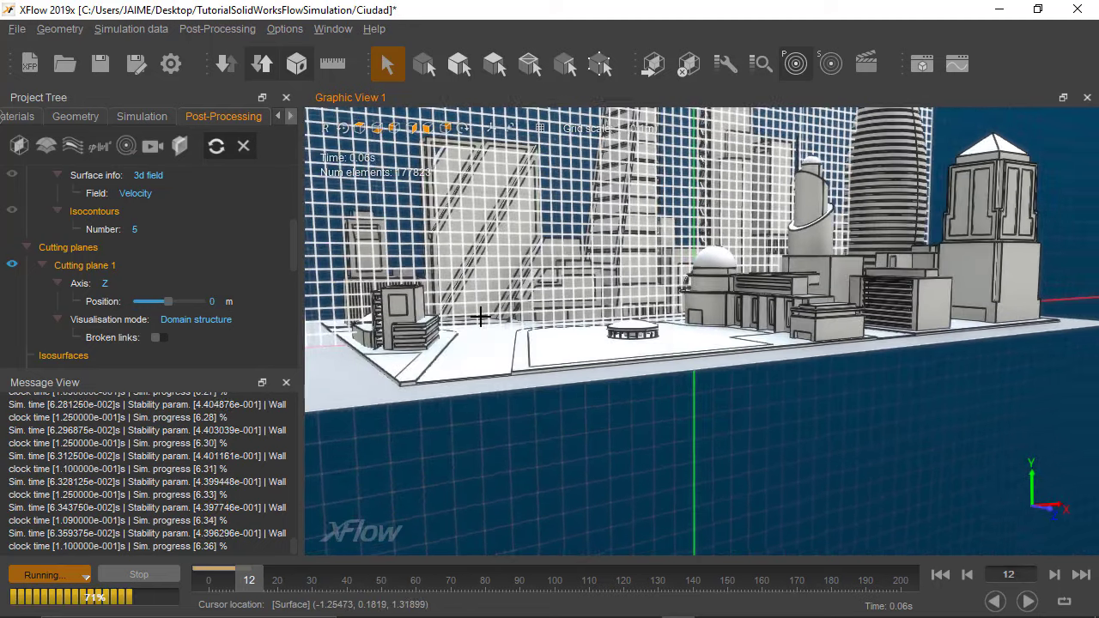
pyautogui.scroll(5, 387, 302)
pyautogui.moveTo(386, 303); pyautogui.dragTo(419, 308, button='middle')
pyautogui.scroll(-3, 395, 307)
pyautogui.scroll(-3, 571, 342)
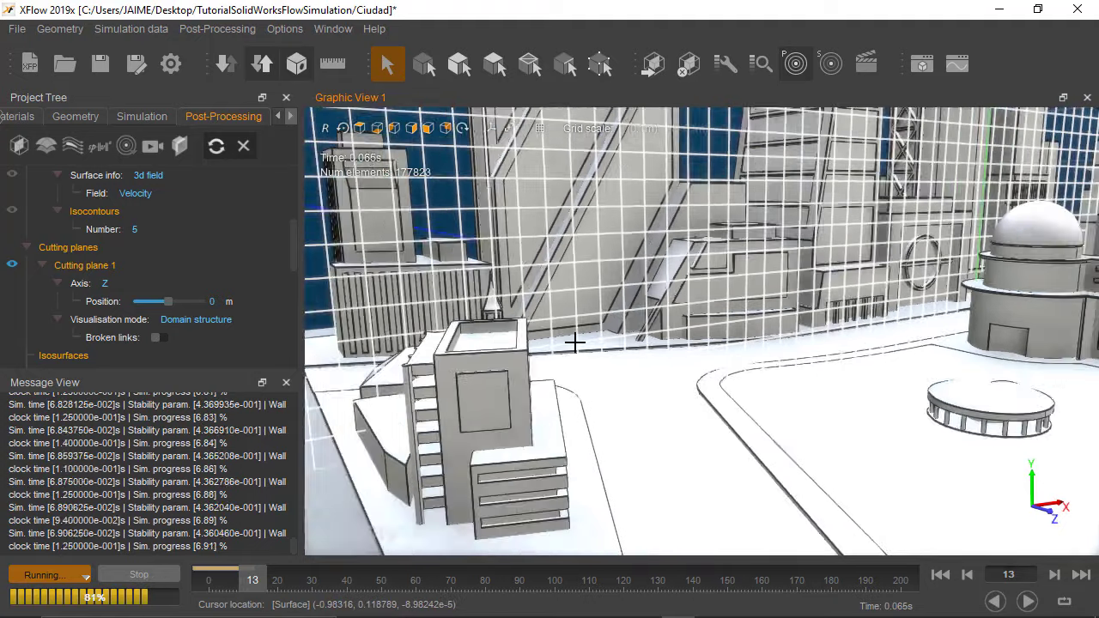
pyautogui.scroll(-3, 576, 340)
pyautogui.scroll(2, 576, 340)
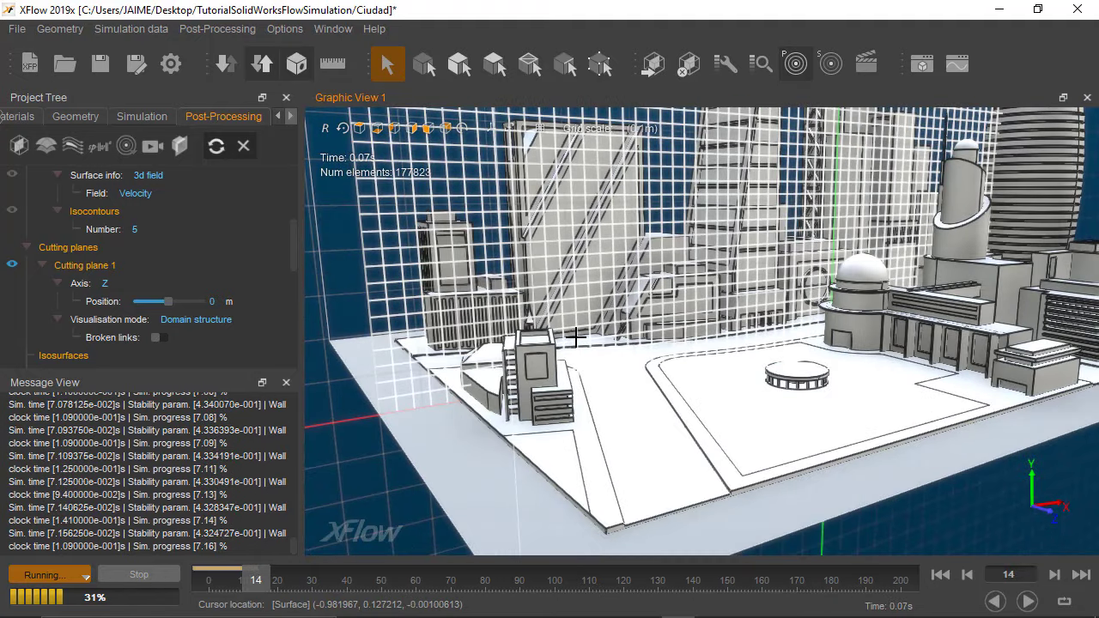
pyautogui.moveTo(575, 339); pyautogui.dragTo(543, 374, button='middle')
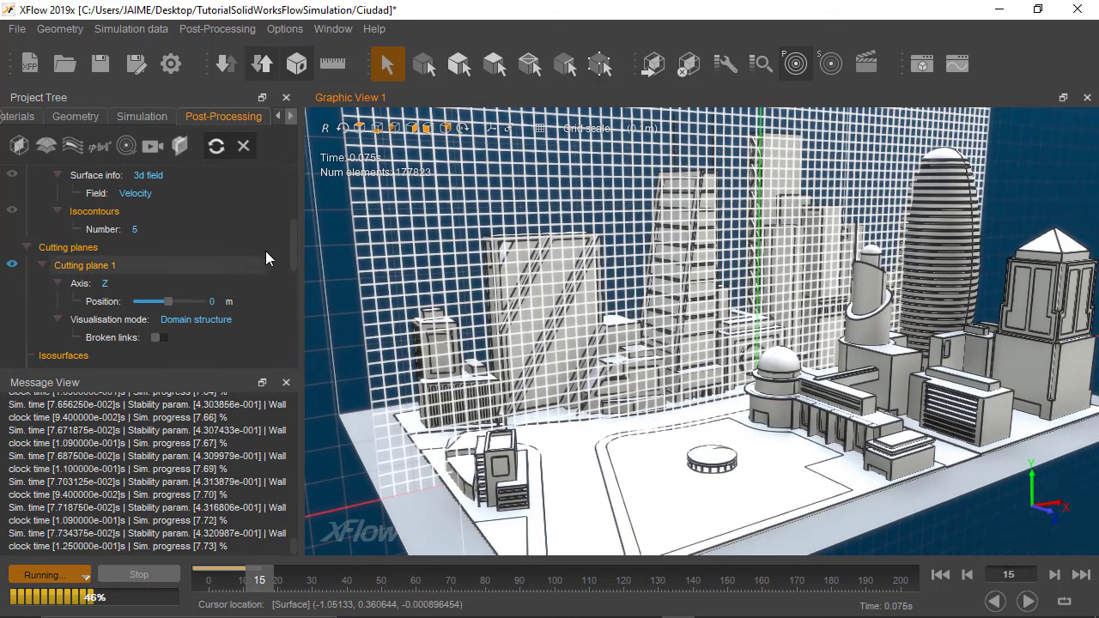
pyautogui.click(191, 320)
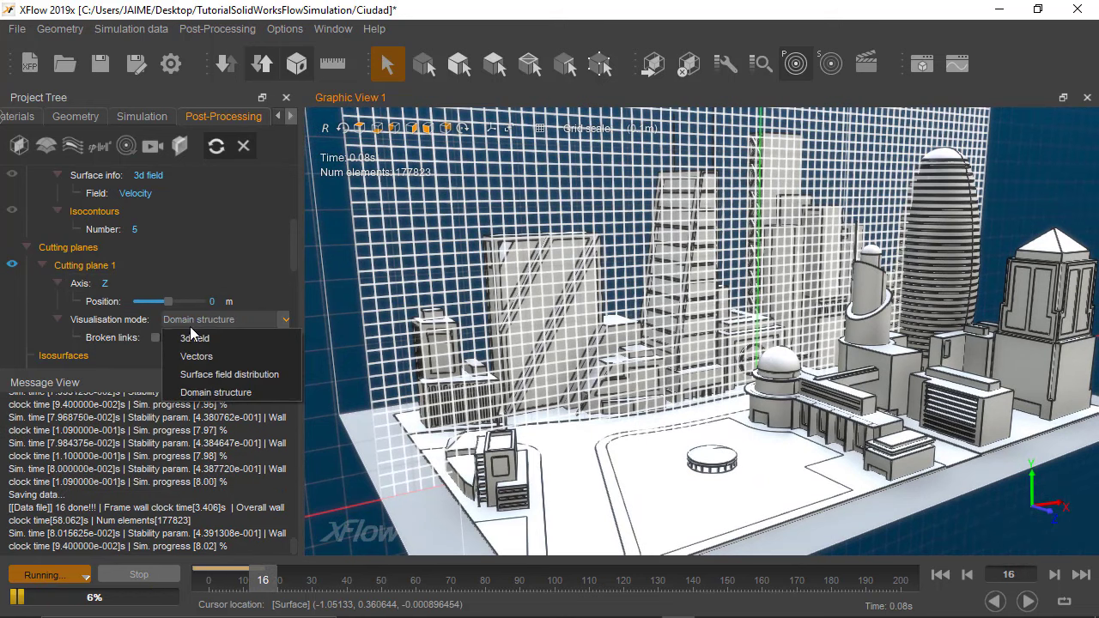
# Switch the cutting plane back to a 3d velocity field
pyautogui.click(193, 338)
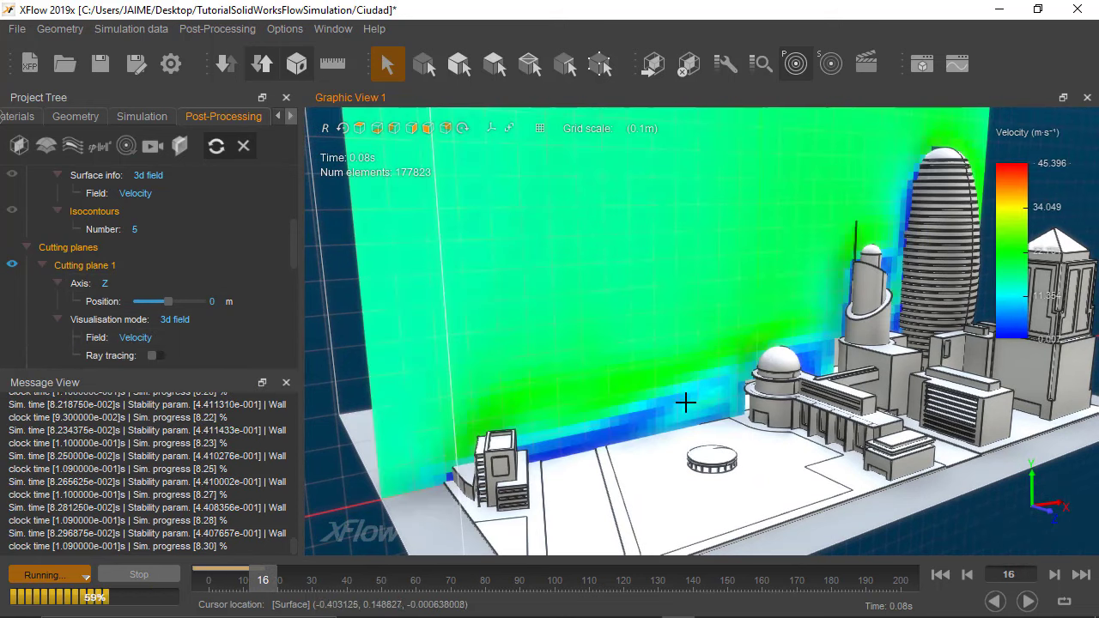
pyautogui.moveTo(626, 421); pyautogui.dragTo(699, 326, button='middle')
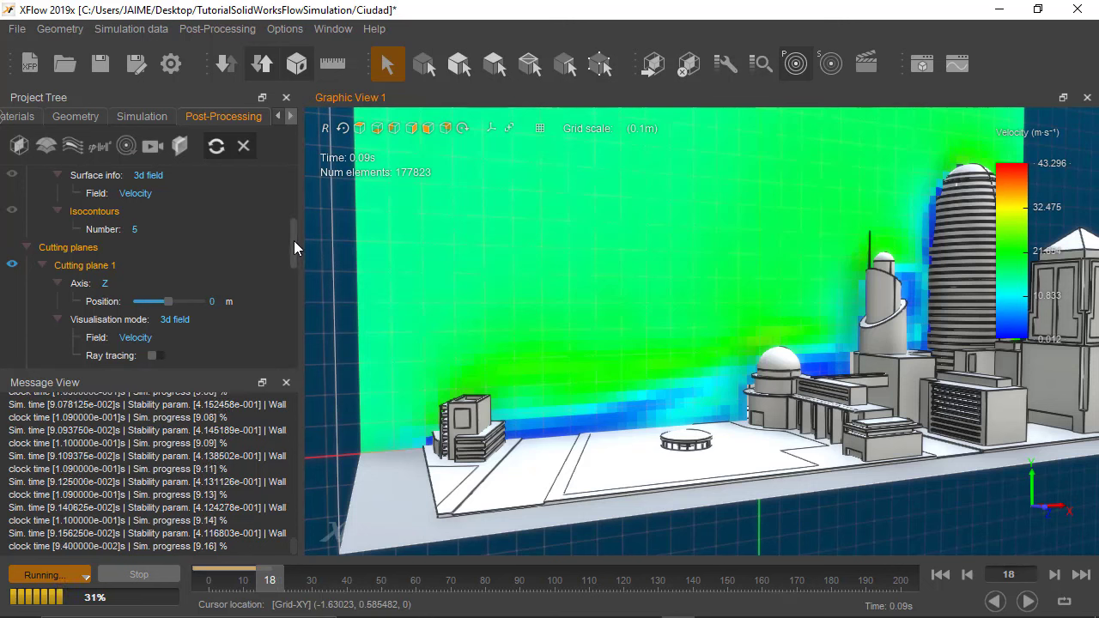
pyautogui.moveTo(293, 238); pyautogui.dragTo(292, 180)
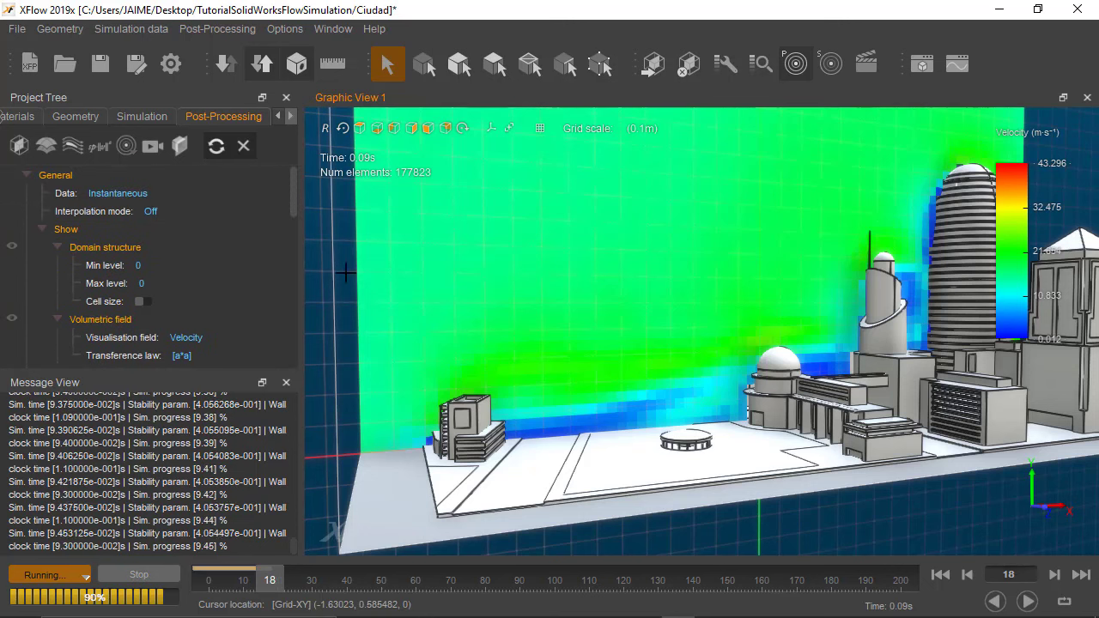
# Set the interpolation mode to Convolution for a smoother field
pyautogui.click(157, 211)
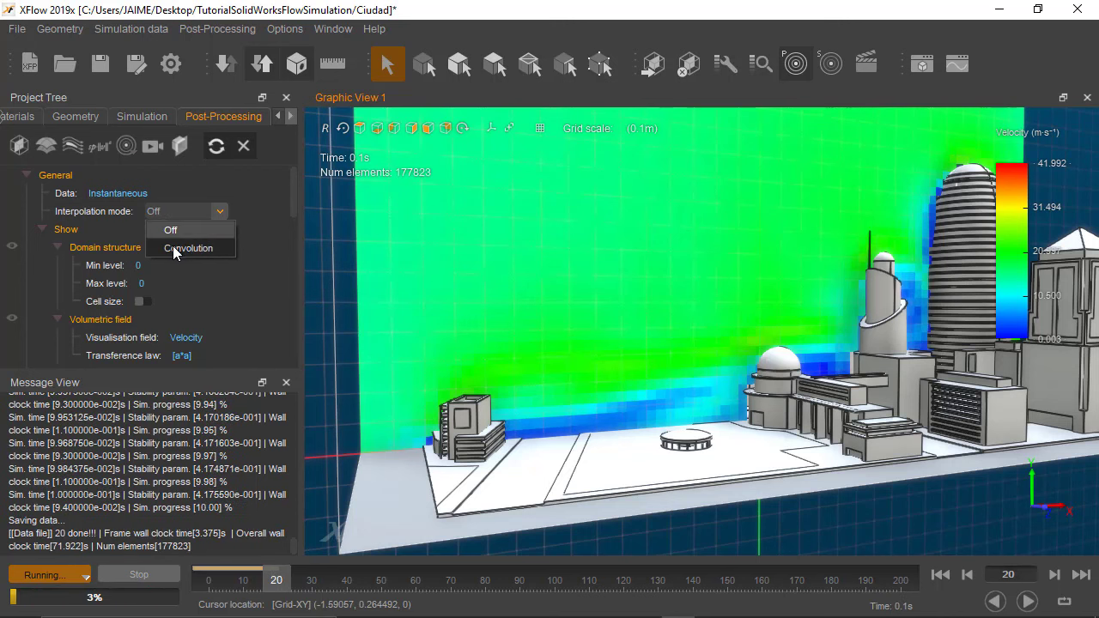
pyautogui.click(172, 247)
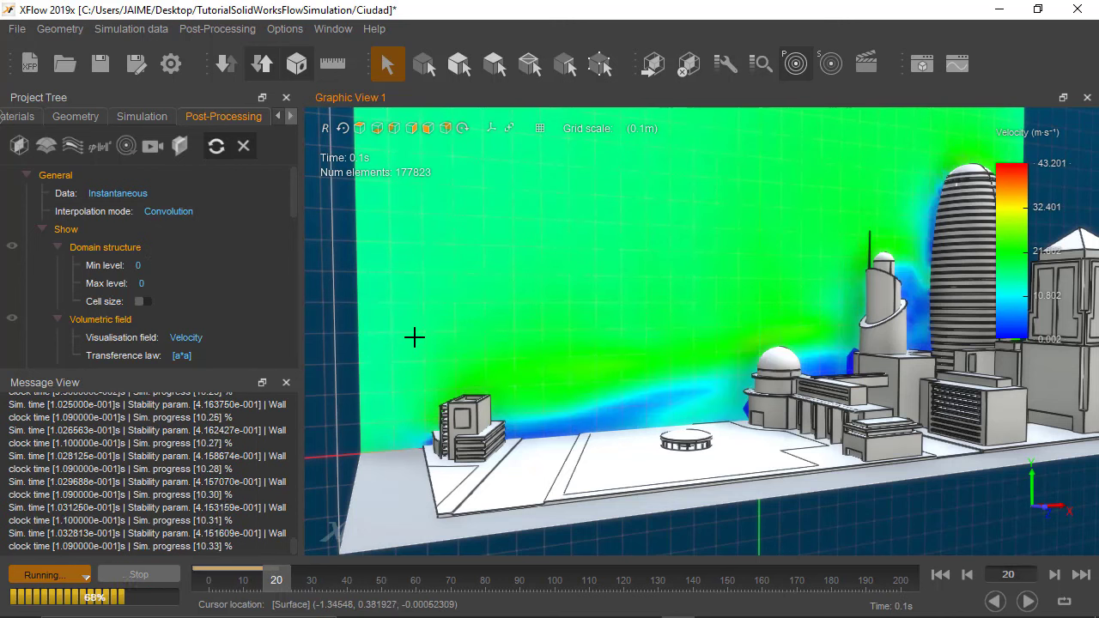
pyautogui.moveTo(412, 335)
pyautogui.mouseDown()
pyautogui.moveTo(373, 332)
pyautogui.moveTo(413, 347)
pyautogui.mouseUp()
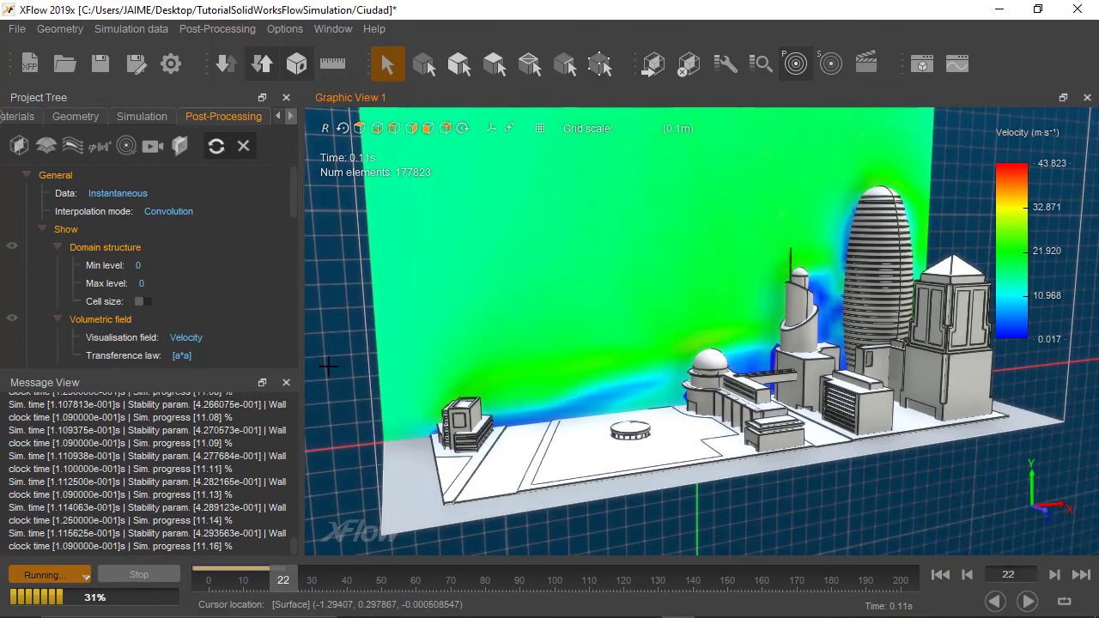
pyautogui.moveTo(291, 196); pyautogui.dragTo(294, 268)
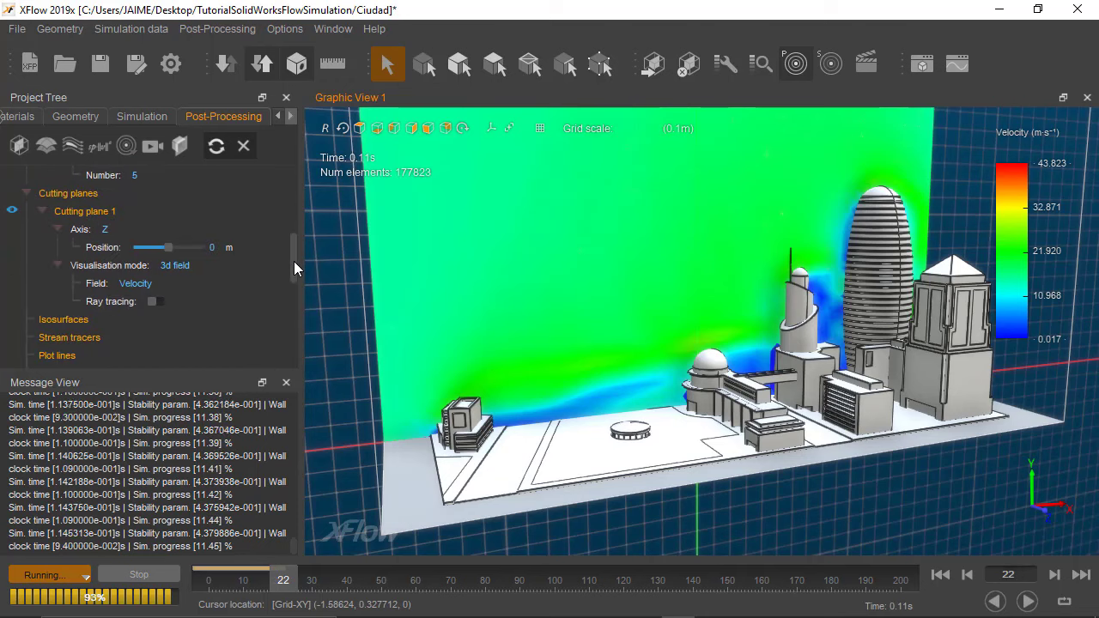
# Show Vorticity on the cutting plane, replay results from frame 0, and check Preferences
pyautogui.click(142, 284)
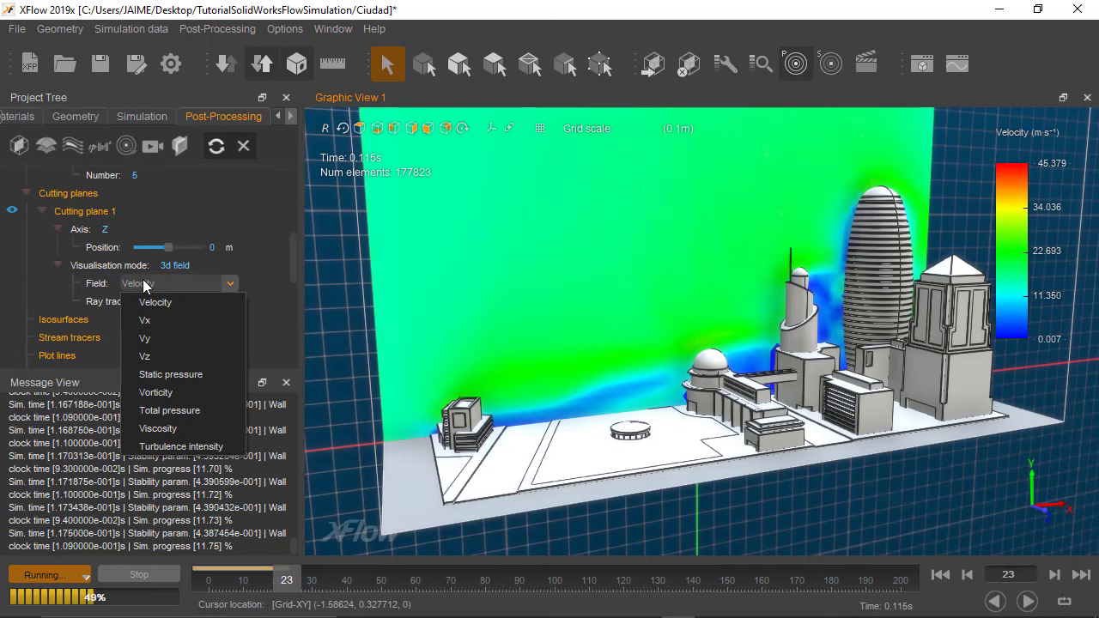
pyautogui.click(157, 392)
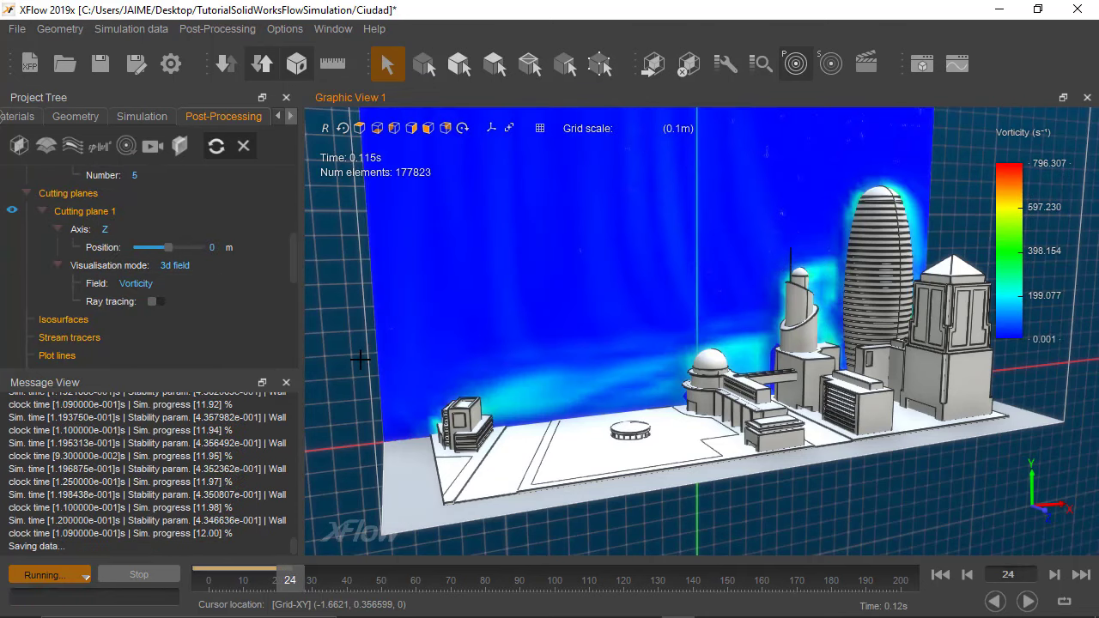
pyautogui.click(210, 582)
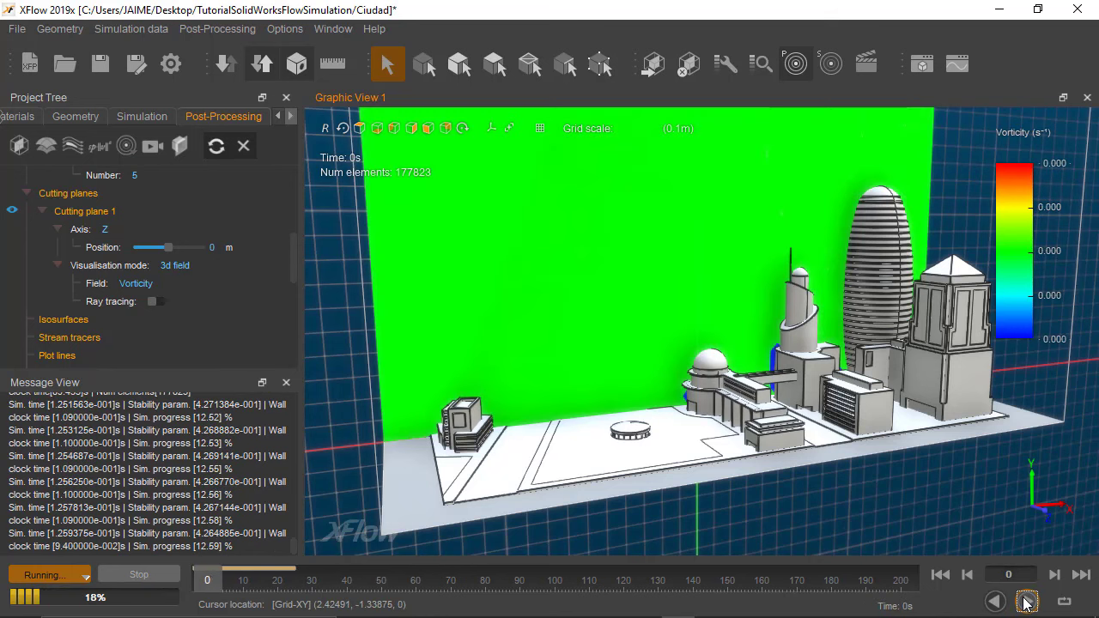
pyautogui.click(1027, 601)
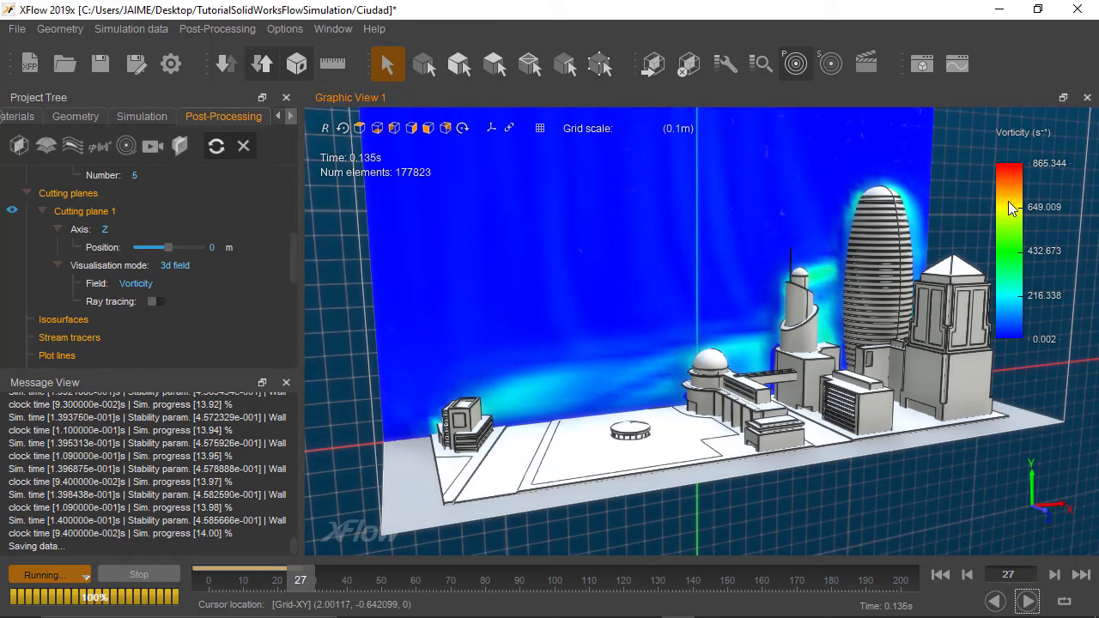
pyautogui.click(171, 65)
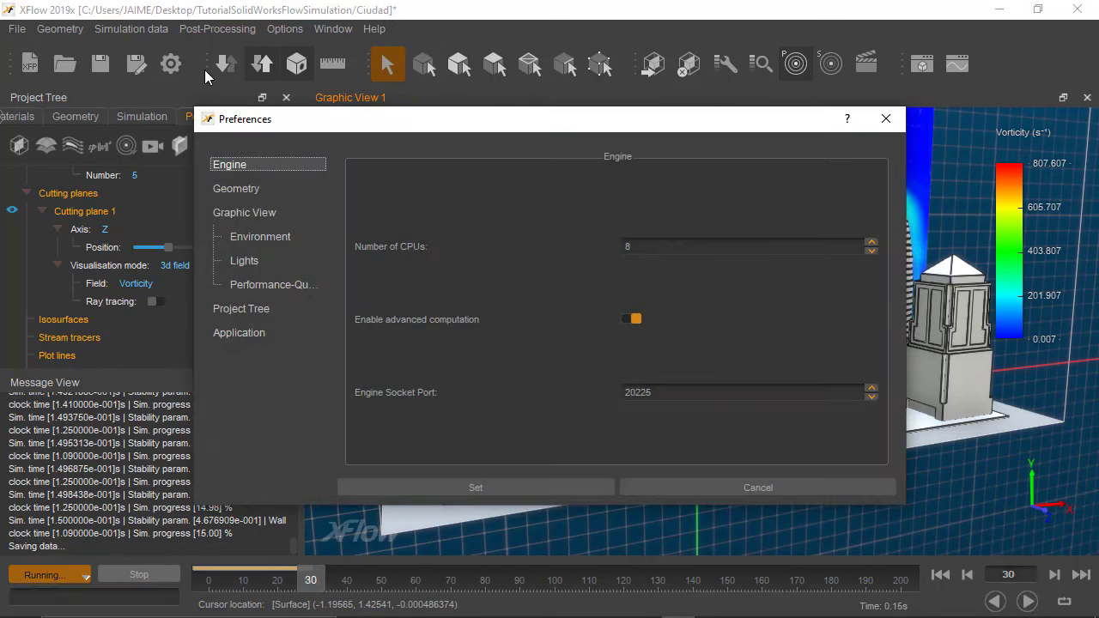
pyautogui.click(885, 119)
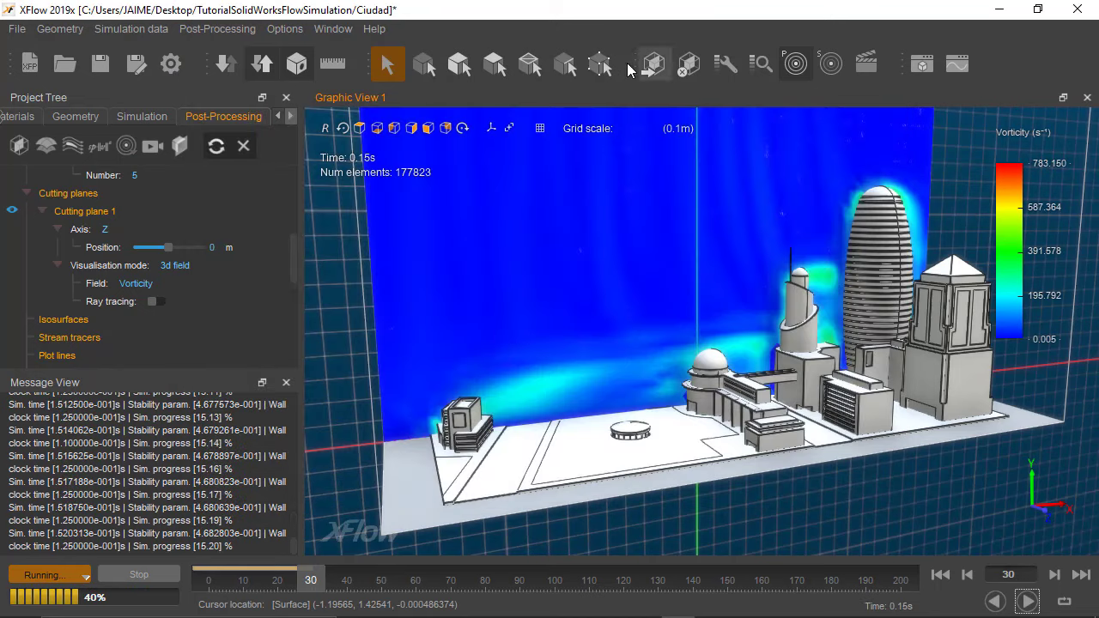
# Fix the Vorticity colour range at 0–400 and rewind to the first time step
pyautogui.click(729, 62)
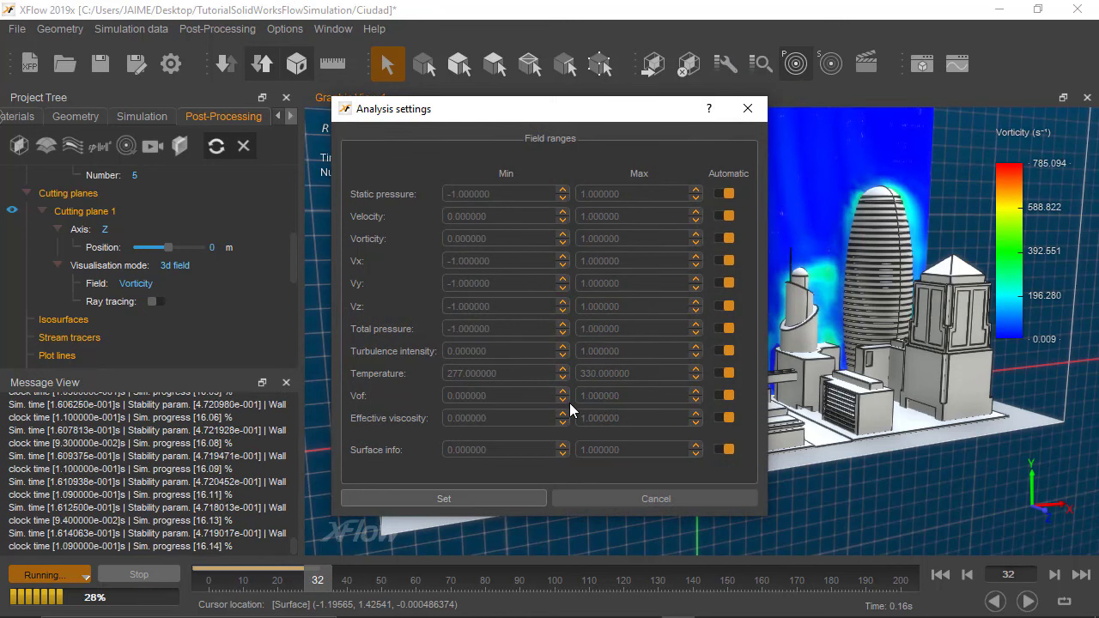
pyautogui.click(721, 238)
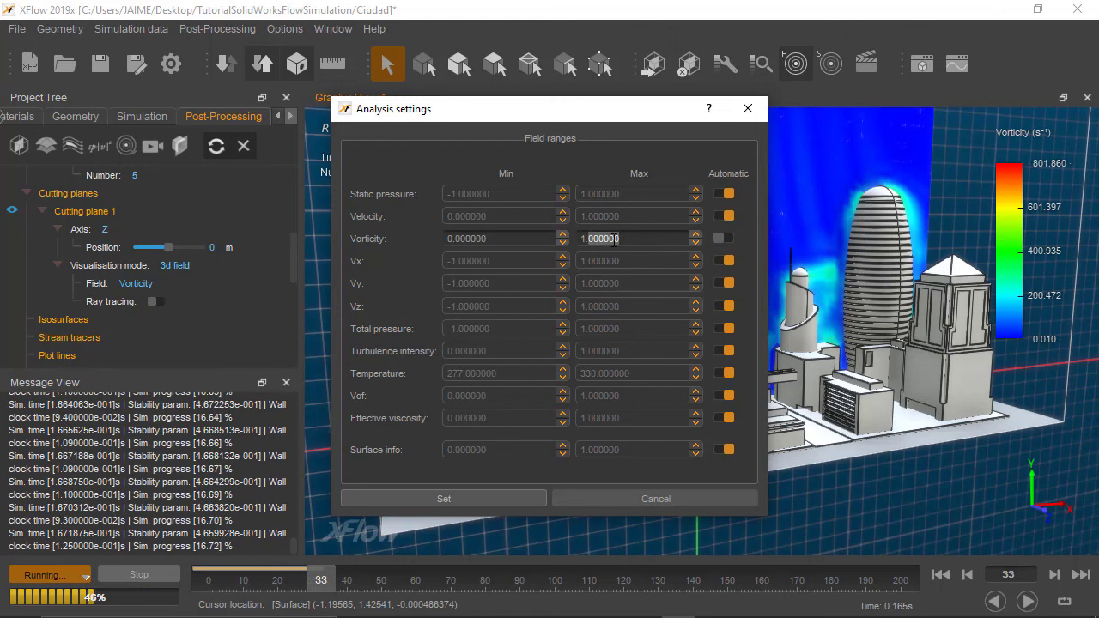
pyautogui.write('400')
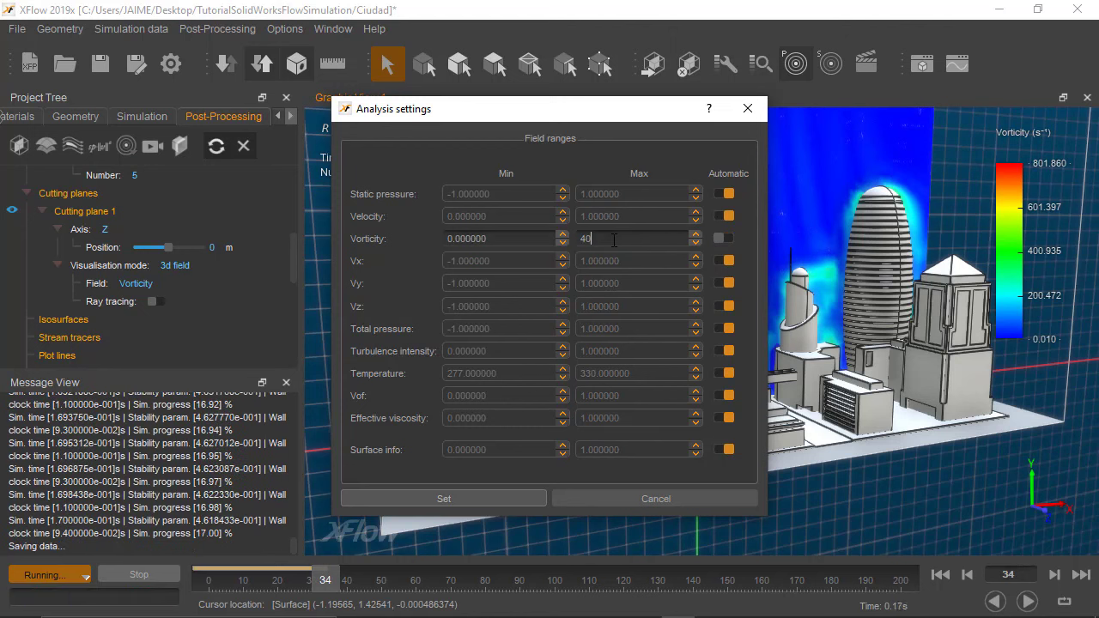
pyautogui.press('Tab')
pyautogui.click(519, 500)
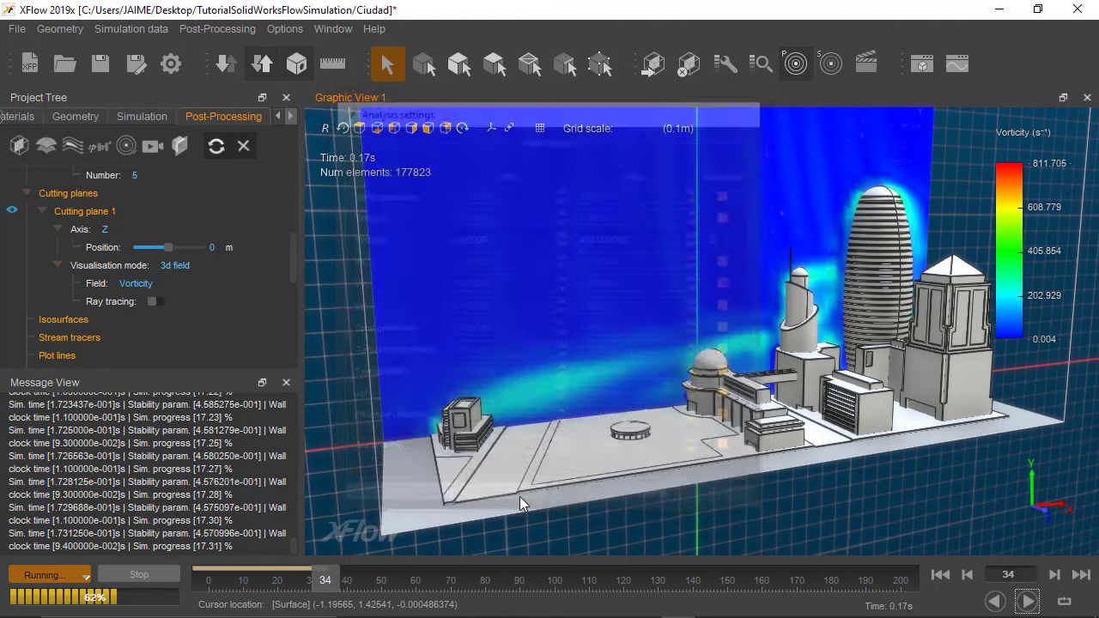
pyautogui.click(950, 577)
# Play the vorticity results to frame 42, then pick Cutting plane 1 in the viewport
pyautogui.click(1028, 604)
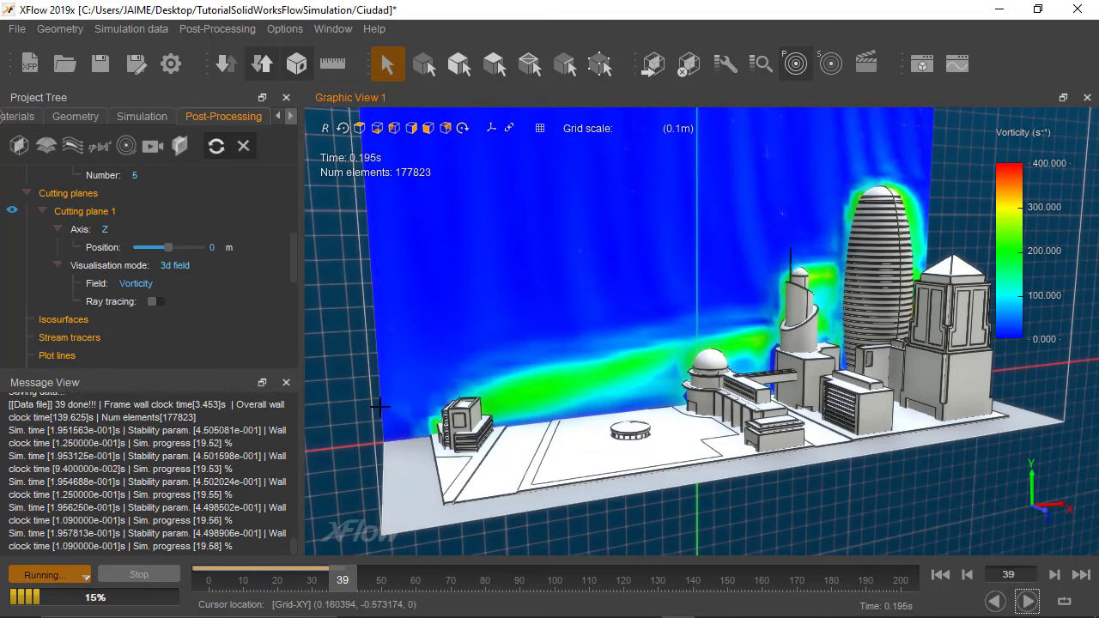
pyautogui.moveTo(424, 331); pyautogui.dragTo(424, 290)
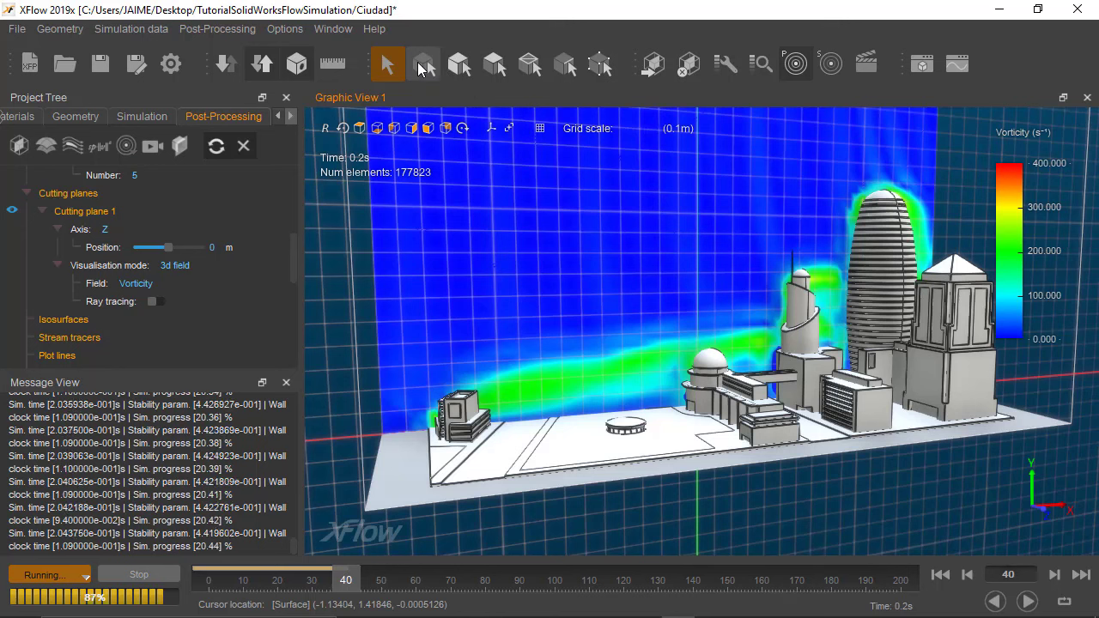
pyautogui.click(421, 69)
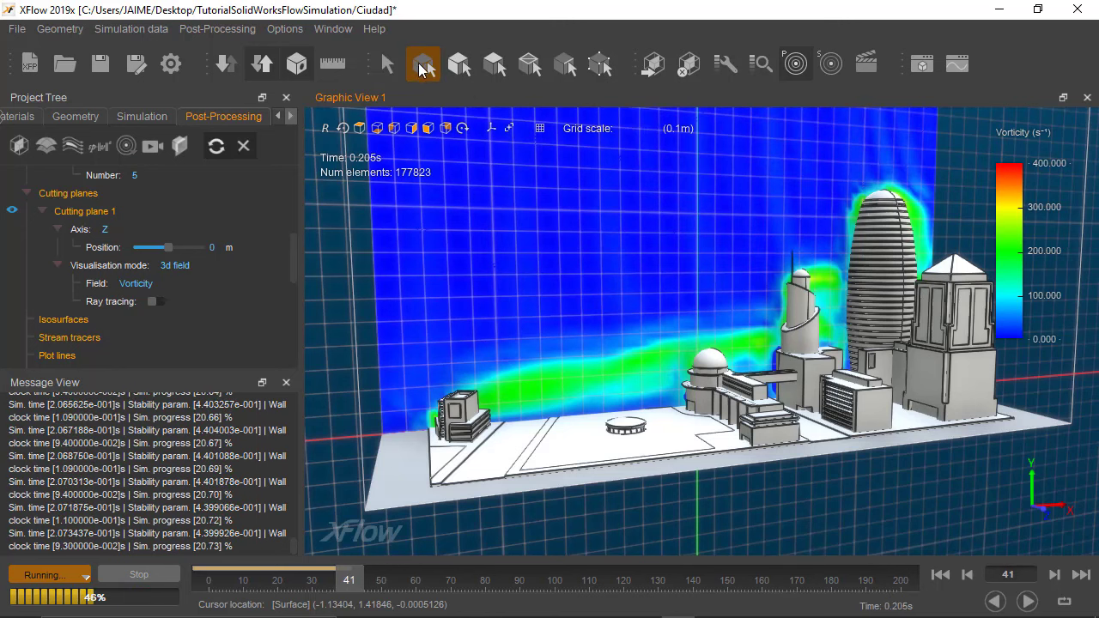
pyautogui.click(398, 243)
# Give Cutting plane 1 a Realistic visualisation material at 0.60 opacity and apply it
pyautogui.rightClick(397, 244)
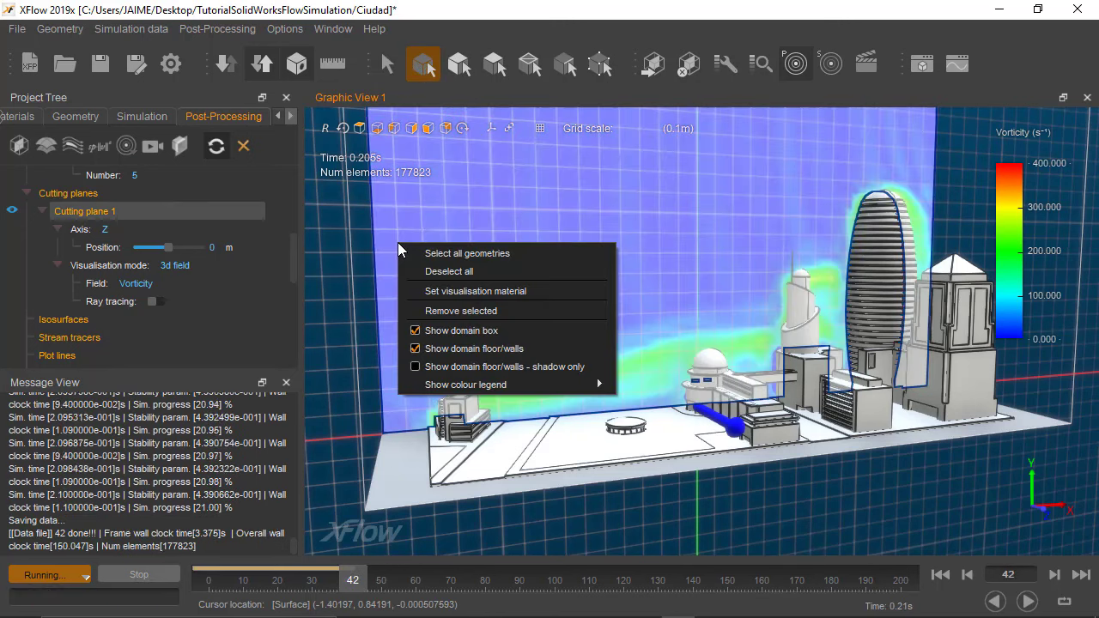
pyautogui.click(416, 289)
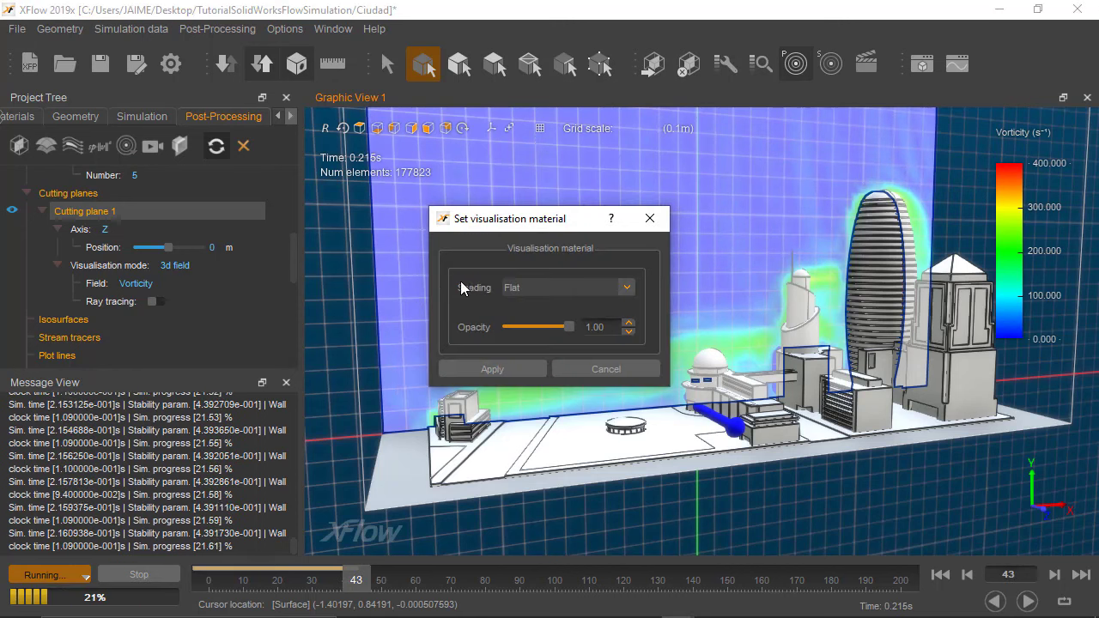
pyautogui.click(537, 288)
pyautogui.click(537, 288)
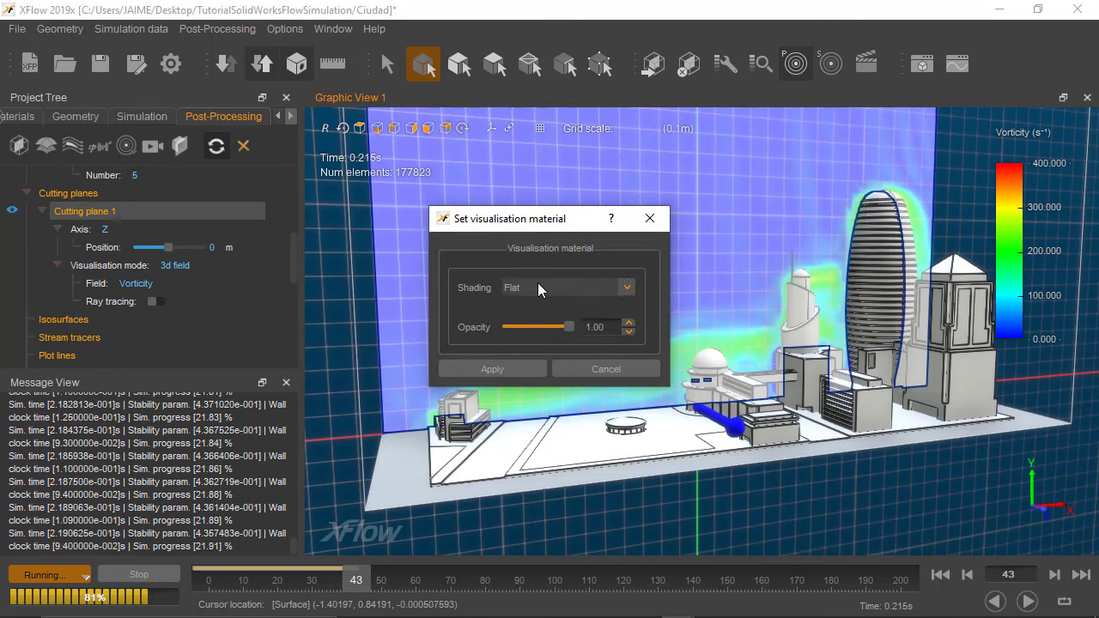
pyautogui.click(535, 288)
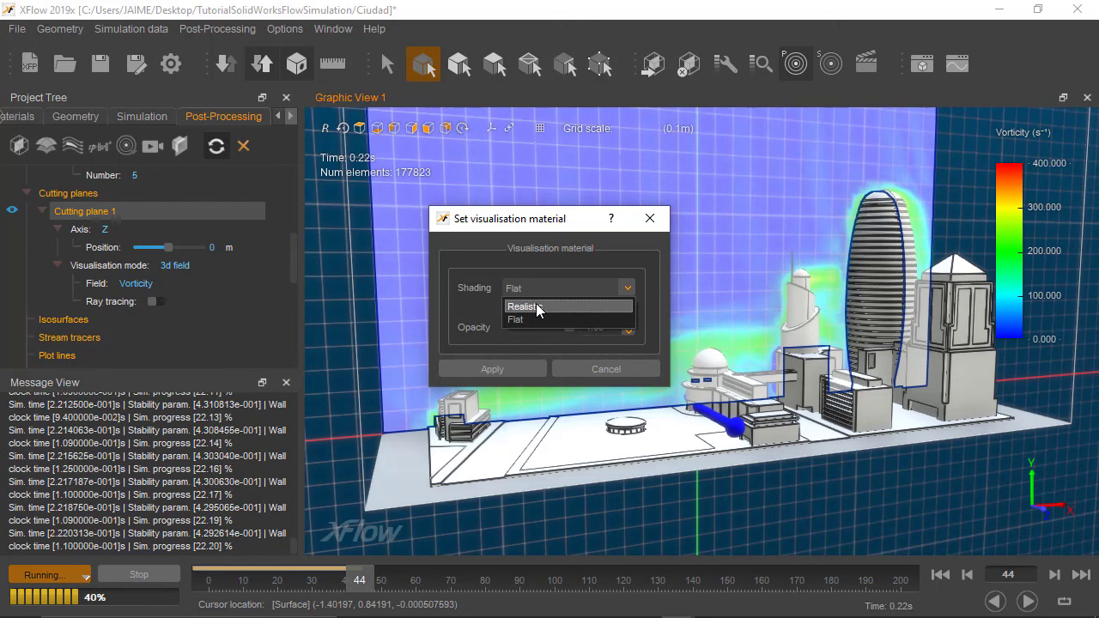
pyautogui.click(535, 303)
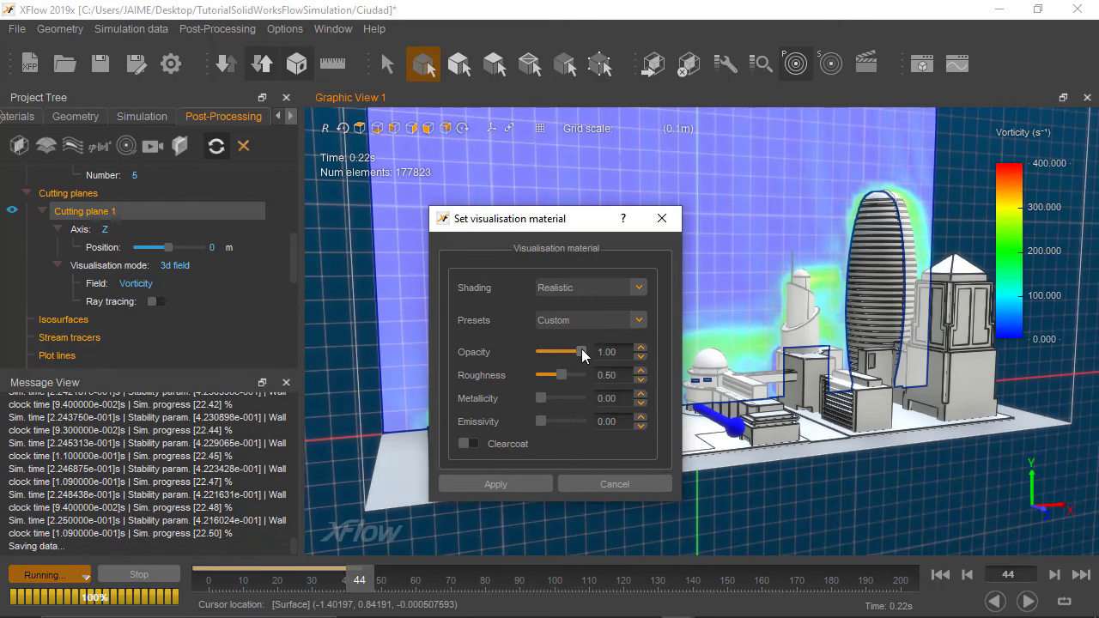
pyautogui.moveTo(581, 351)
pyautogui.mouseDown()
pyautogui.moveTo(560, 356)
pyautogui.moveTo(568, 351)
pyautogui.mouseUp()
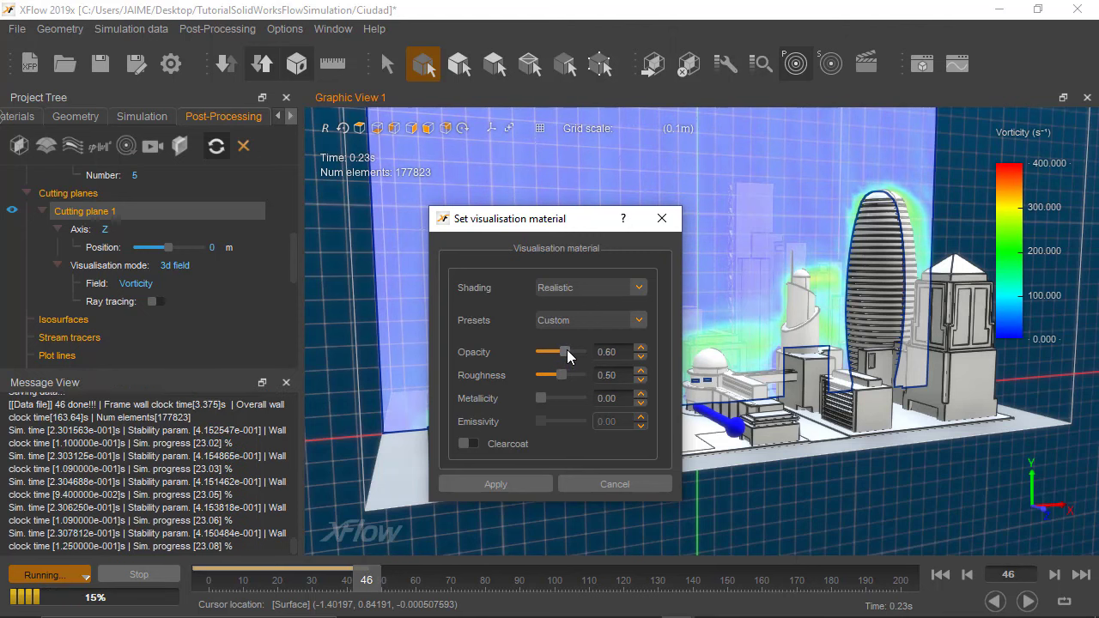
pyautogui.click(524, 482)
pyautogui.moveTo(622, 510); pyautogui.dragTo(601, 509, button='middle')
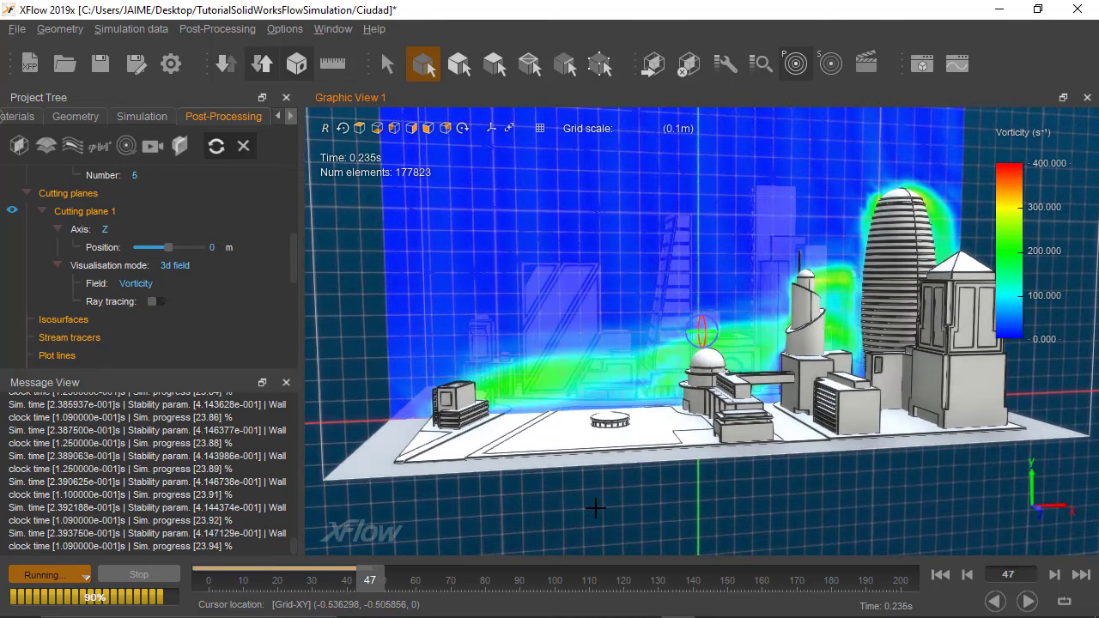
# Lower the cutting plane's material opacity to about 0.36 and apply it
pyautogui.rightClick(452, 206)
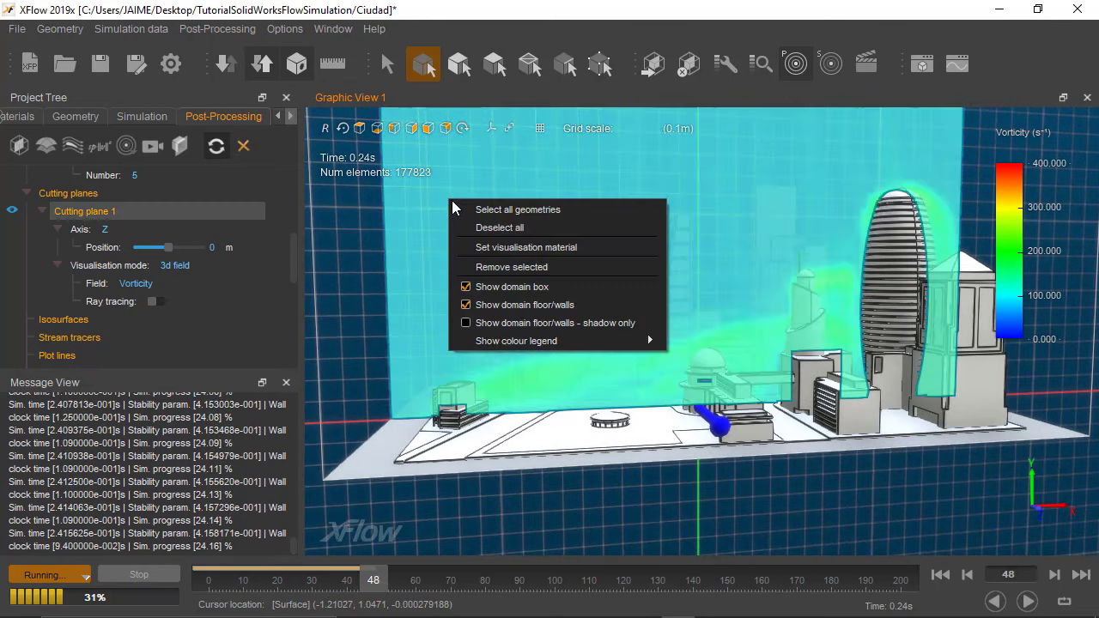
pyautogui.click(483, 248)
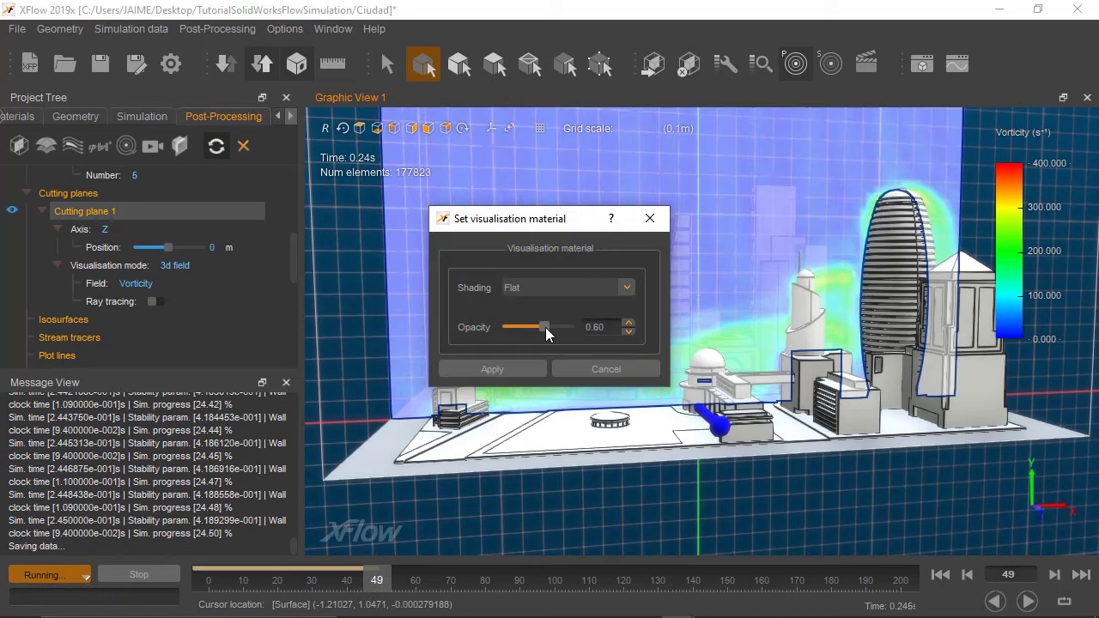
pyautogui.moveTo(544, 327); pyautogui.dragTo(533, 328)
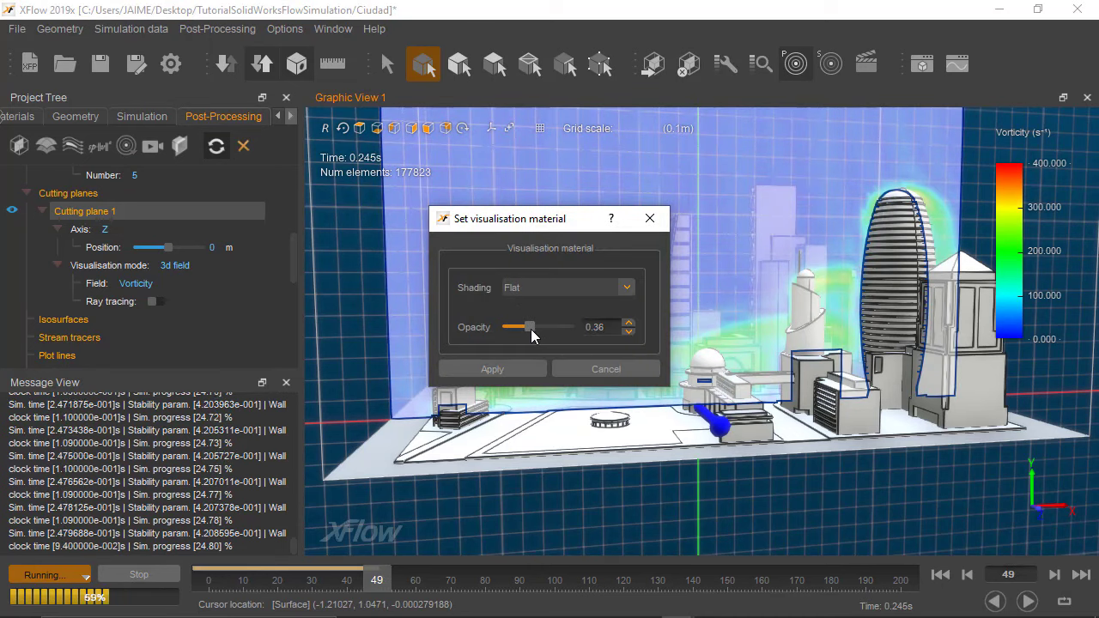
pyautogui.click(515, 368)
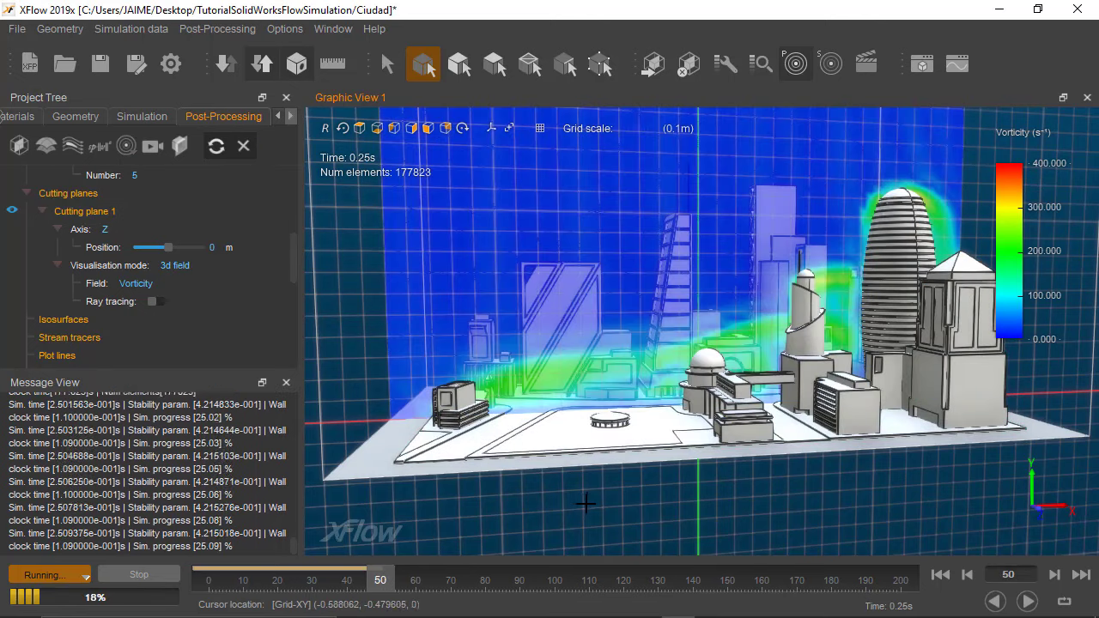
# Zoom out and orbit to bring the whole domain box and city into view
pyautogui.moveTo(587, 503); pyautogui.dragTo(594, 507, button='middle')
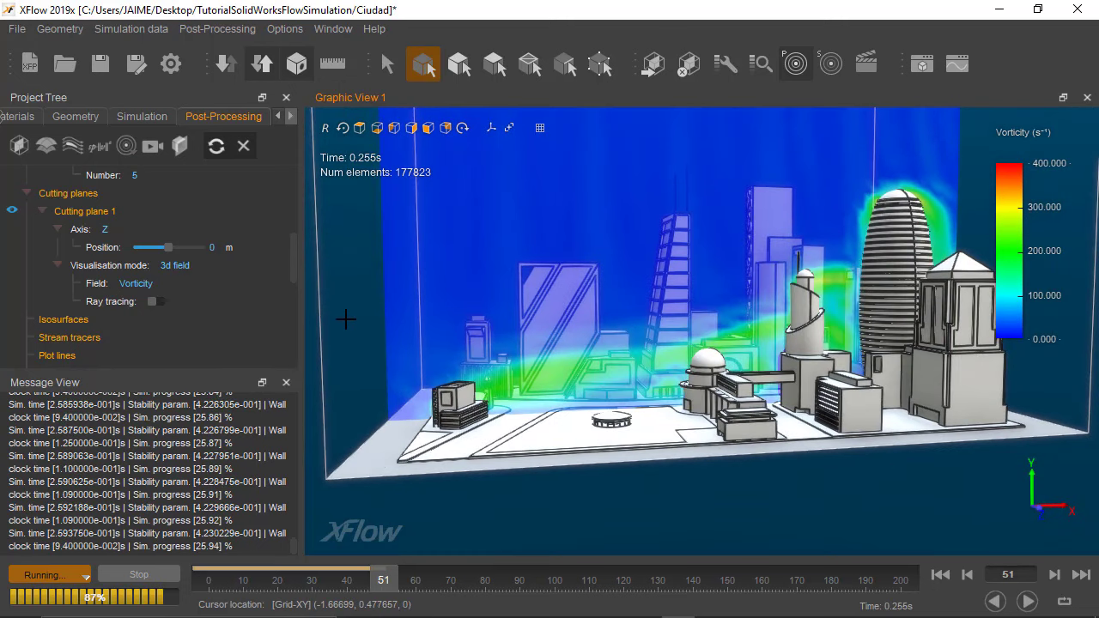
pyautogui.scroll(-3, 348, 322)
pyautogui.moveTo(382, 340)
pyautogui.mouseDown()
pyautogui.moveTo(372, 299)
pyautogui.moveTo(404, 284)
pyautogui.mouseUp()
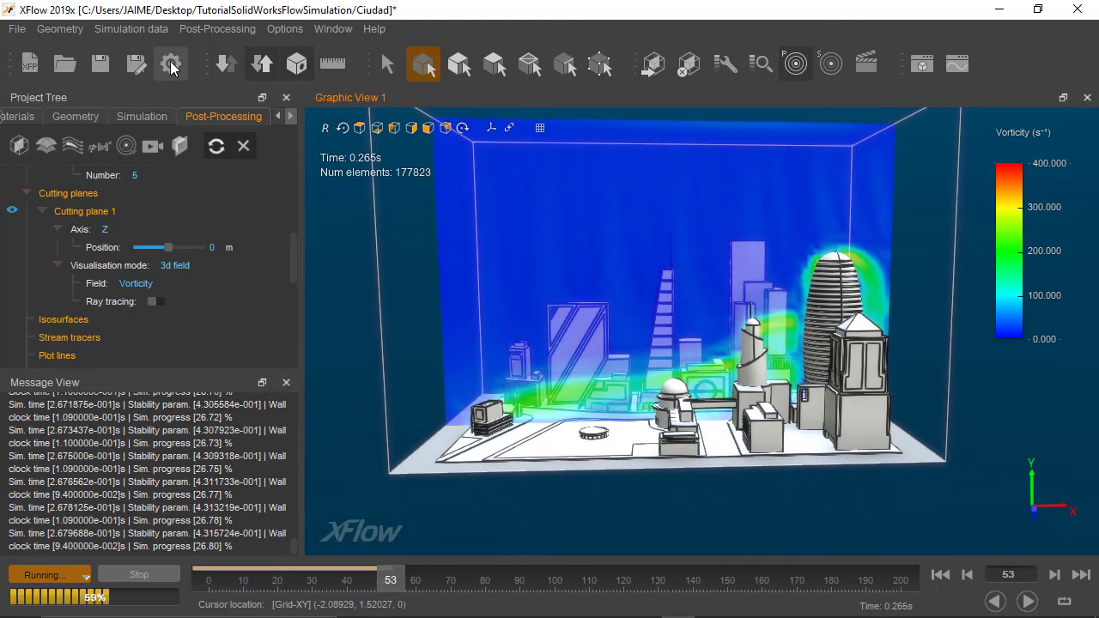
# Set the Graphic View > Environment background to Texture and browse for an environment image
pyautogui.click(172, 65)
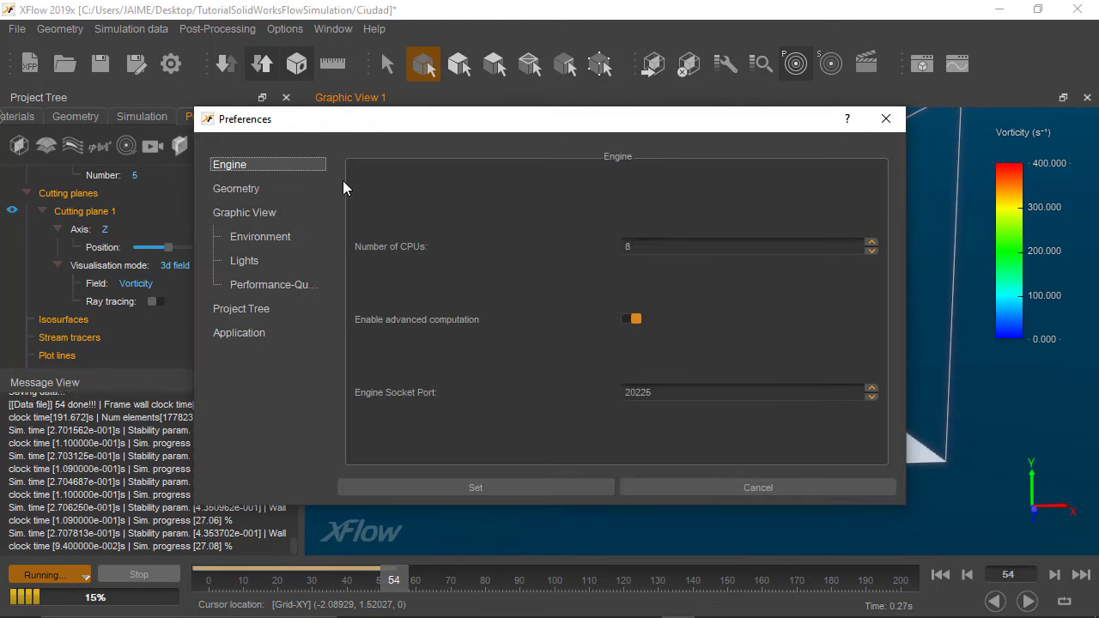
pyautogui.click(247, 212)
pyautogui.click(271, 238)
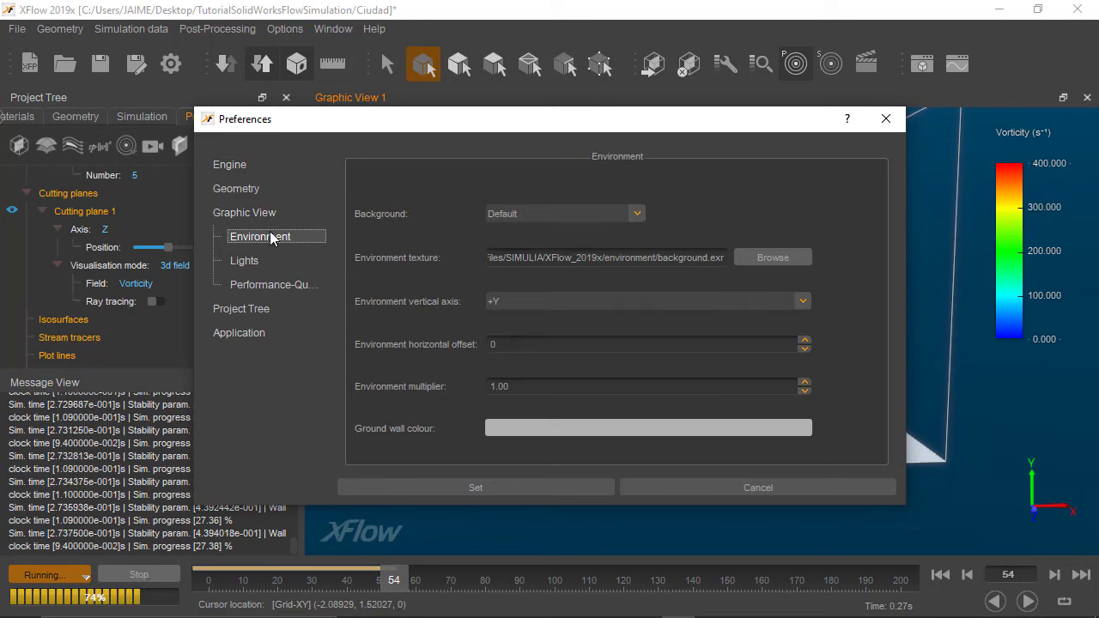
pyautogui.click(558, 213)
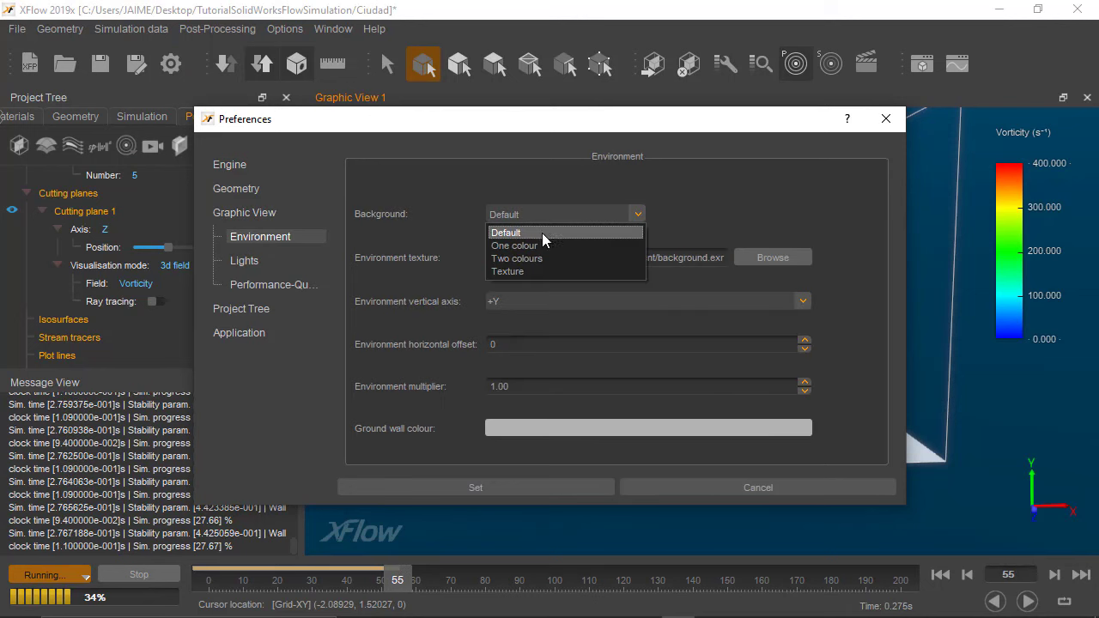
pyautogui.click(537, 271)
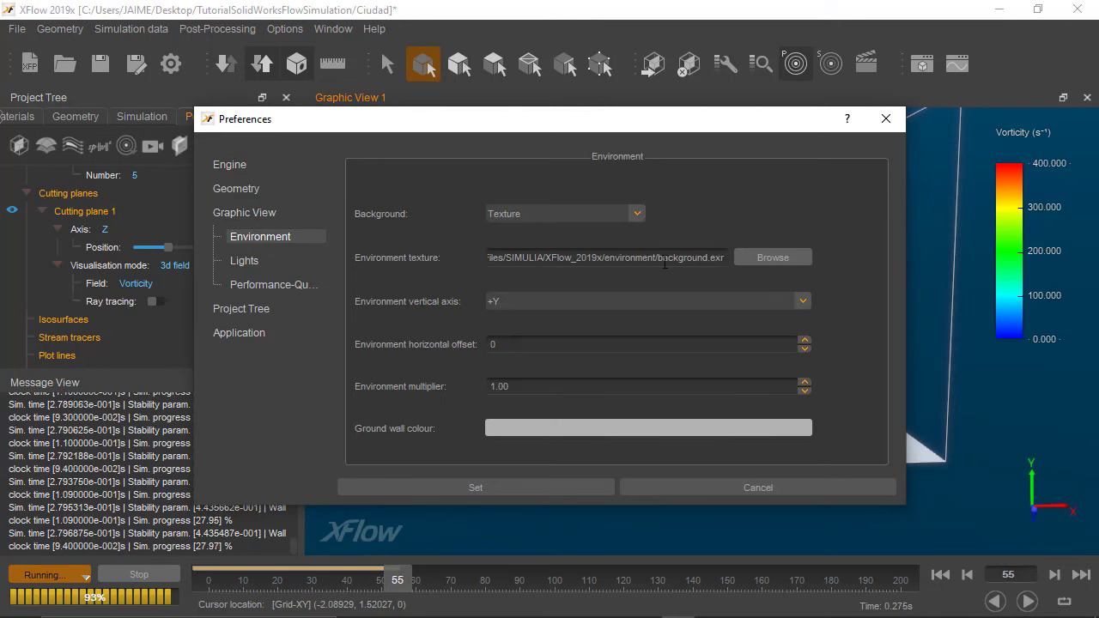
pyautogui.click(771, 256)
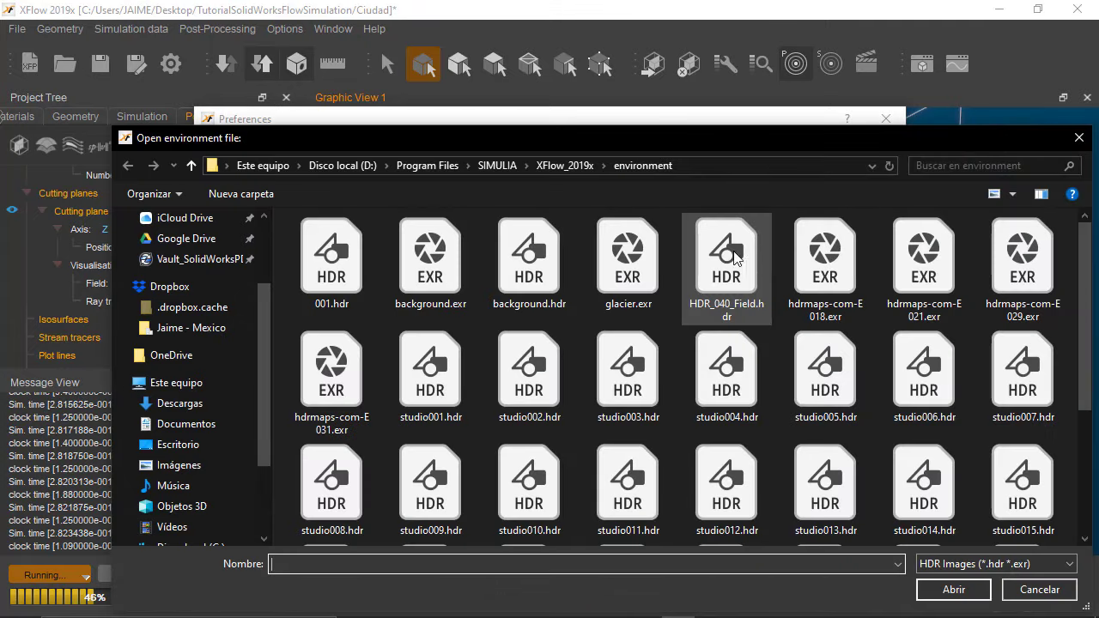
# Choose SynthetikSky-Sky1.hdr as the environment texture and apply it in Preferences
pyautogui.moveTo(566, 126); pyautogui.dragTo(459, 44)
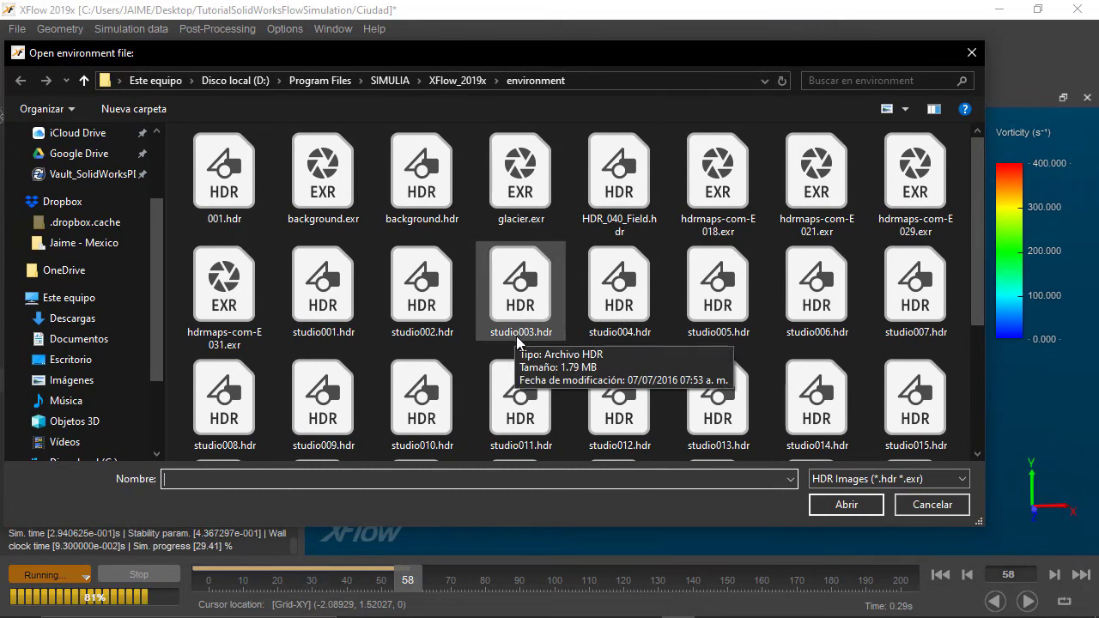
pyautogui.scroll(-1, 516, 336)
pyautogui.scroll(-1, 586, 392)
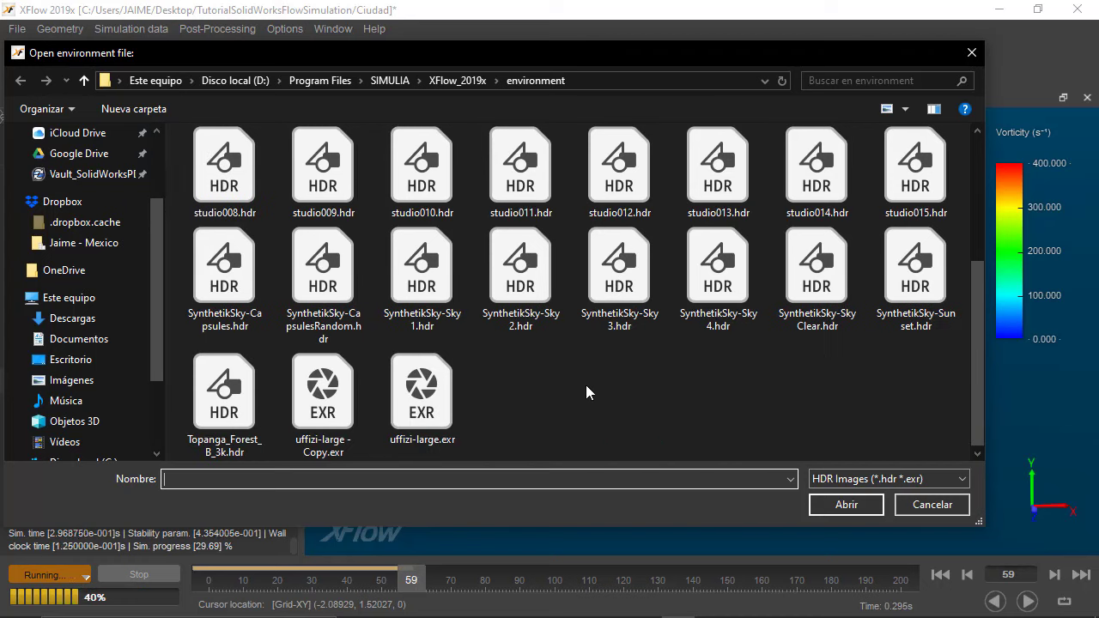
pyautogui.click(418, 298)
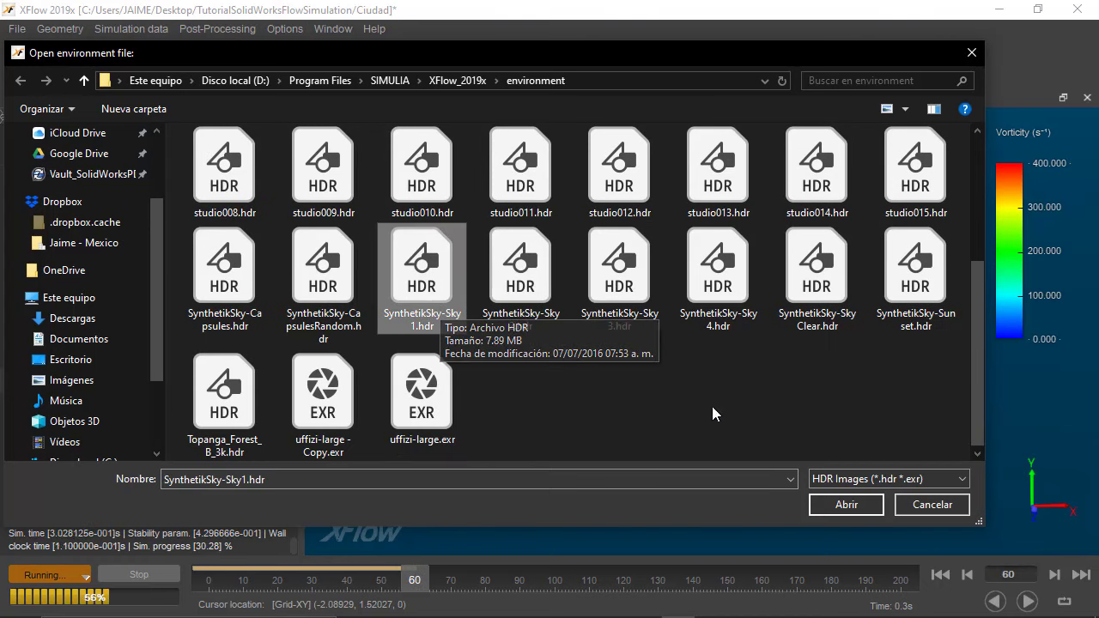
pyautogui.click(843, 505)
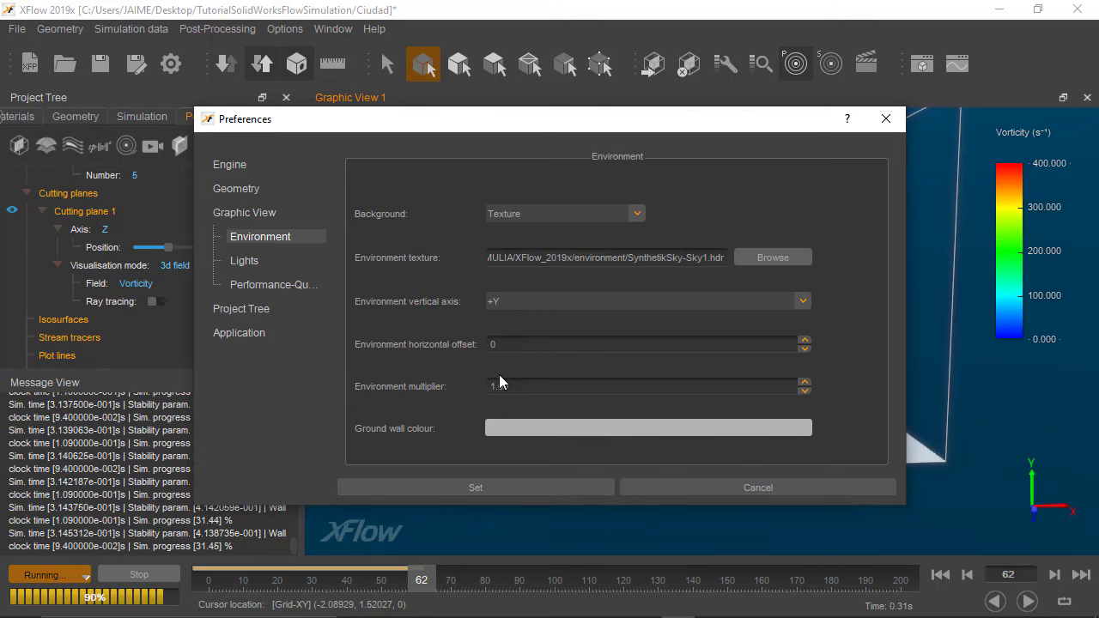
pyautogui.click(528, 487)
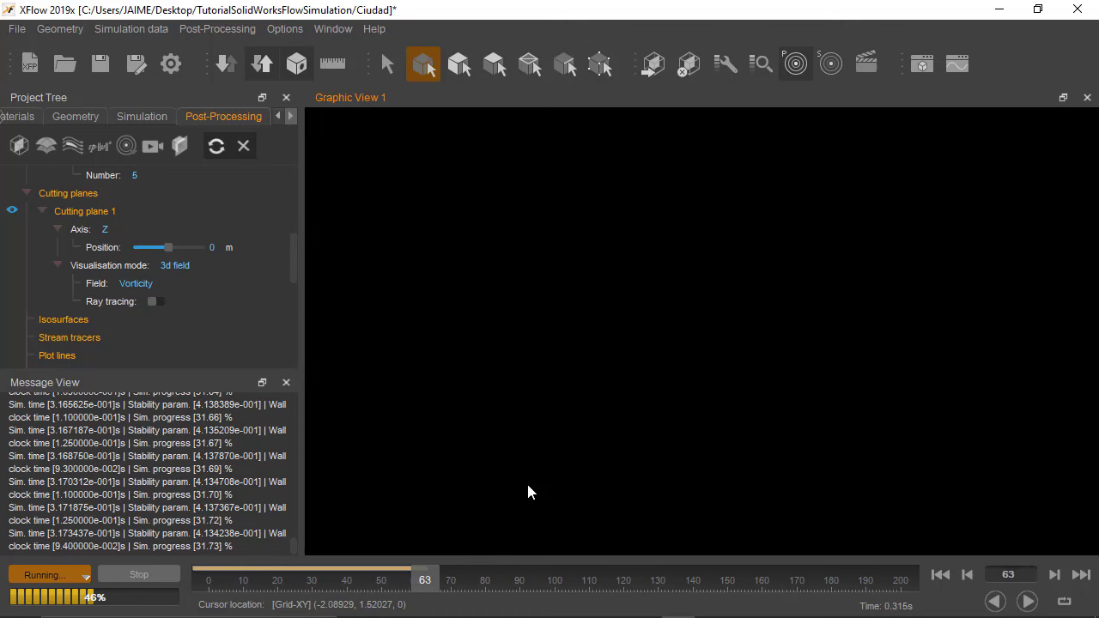
# Select Cutting plane 1 in the Project Tree and narrow the side panels to widen Graphic View 1
pyautogui.scroll(2, 540, 379)
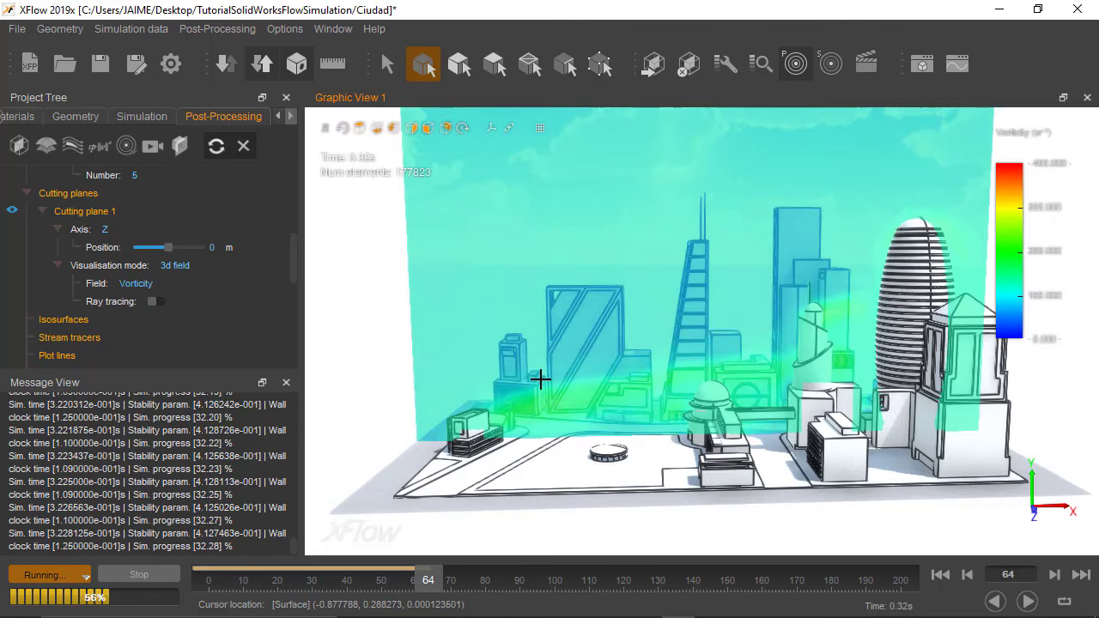
pyautogui.scroll(1, 618, 358)
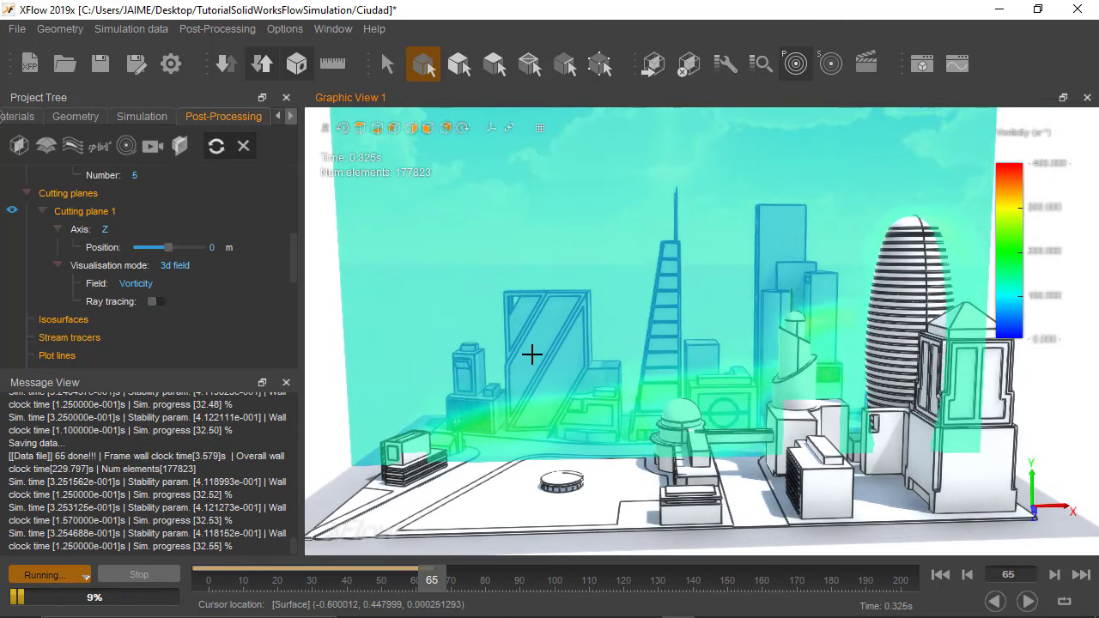
pyautogui.scroll(1, 573, 344)
pyautogui.scroll(1, 567, 349)
pyautogui.scroll(1, 569, 341)
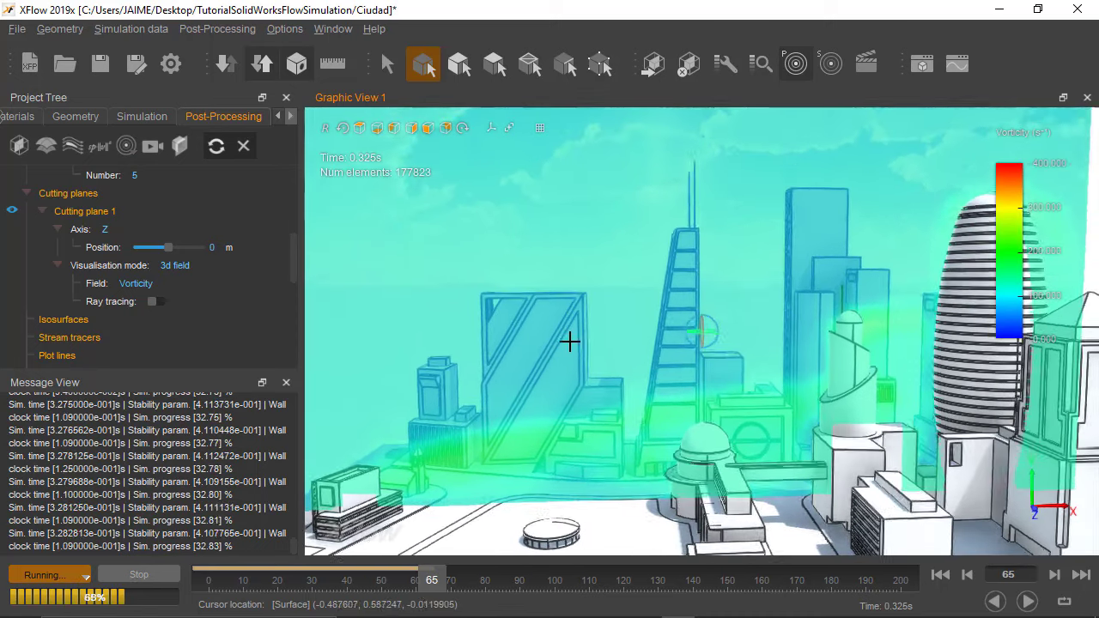
pyautogui.scroll(-1, 569, 341)
pyautogui.click(593, 270)
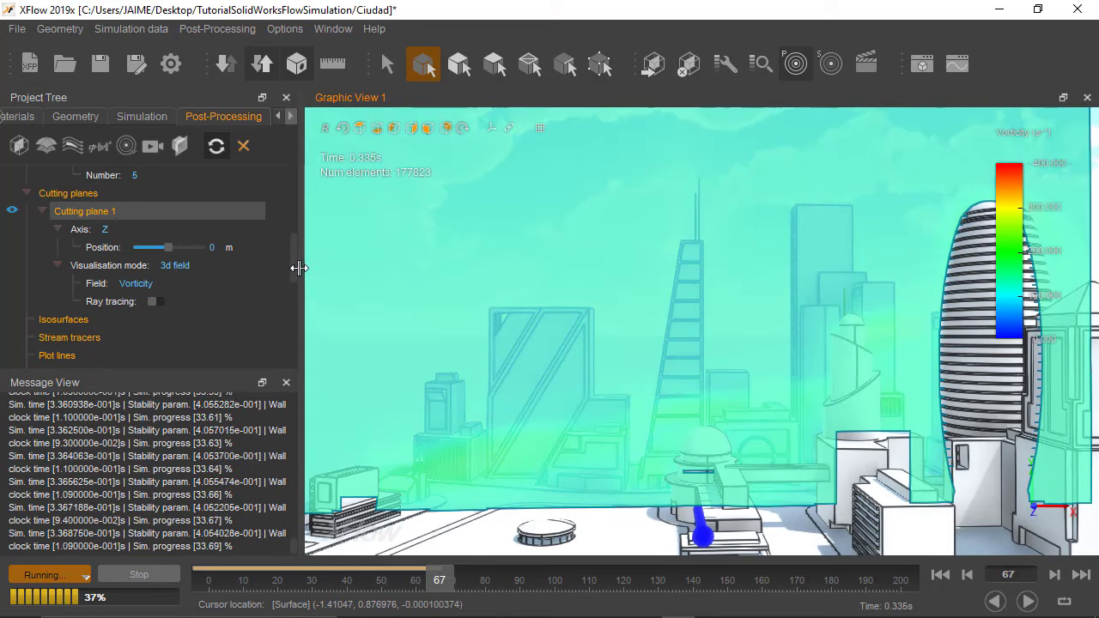
pyautogui.moveTo(299, 268); pyautogui.dragTo(235, 267)
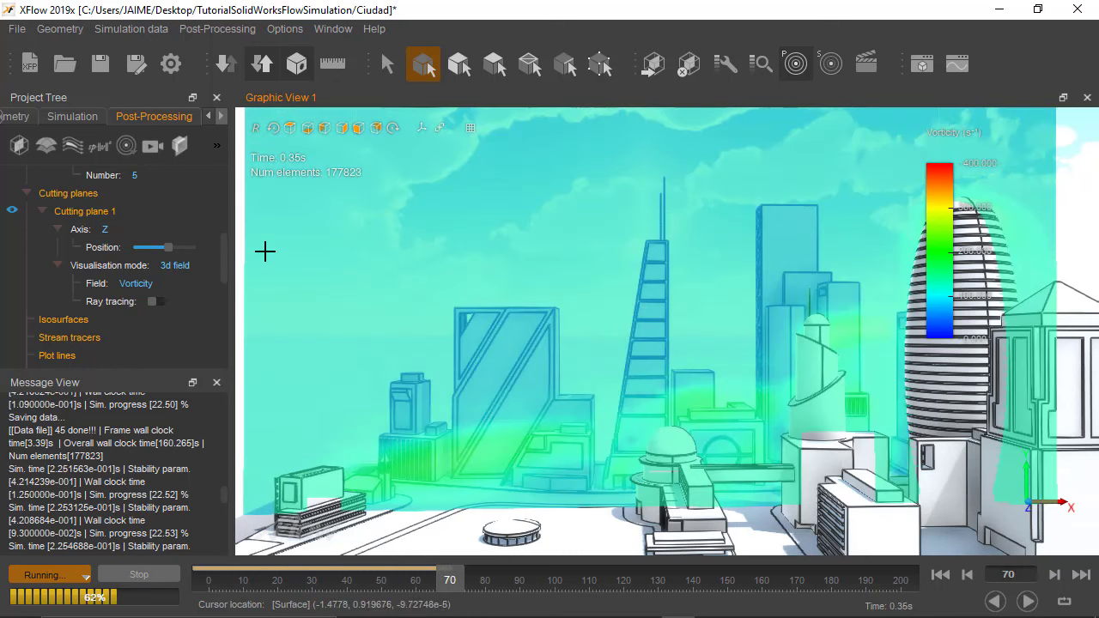
# Raise the cutting plane's visualisation material opacity and apply it
pyautogui.rightClick(265, 251)
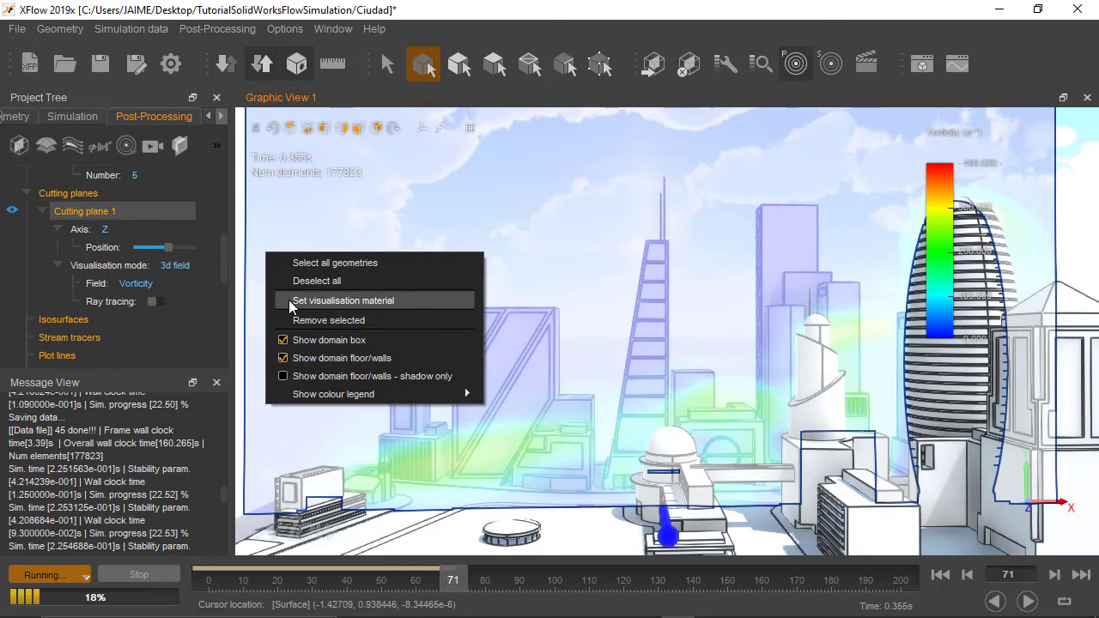
pyautogui.click(291, 301)
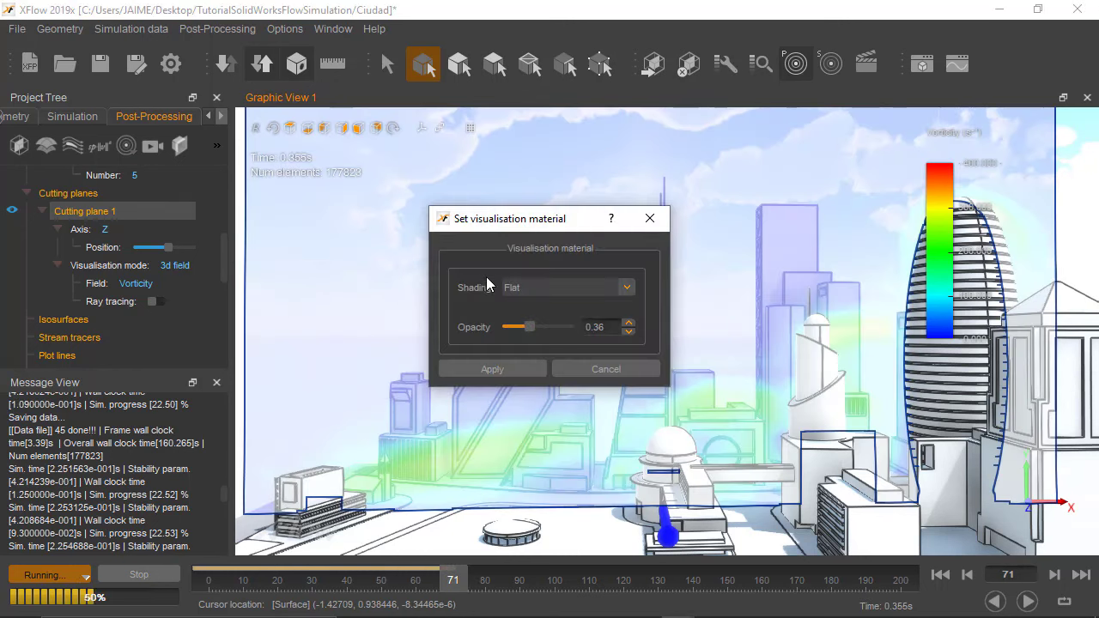
pyautogui.moveTo(533, 328); pyautogui.dragTo(539, 329)
pyautogui.click(529, 365)
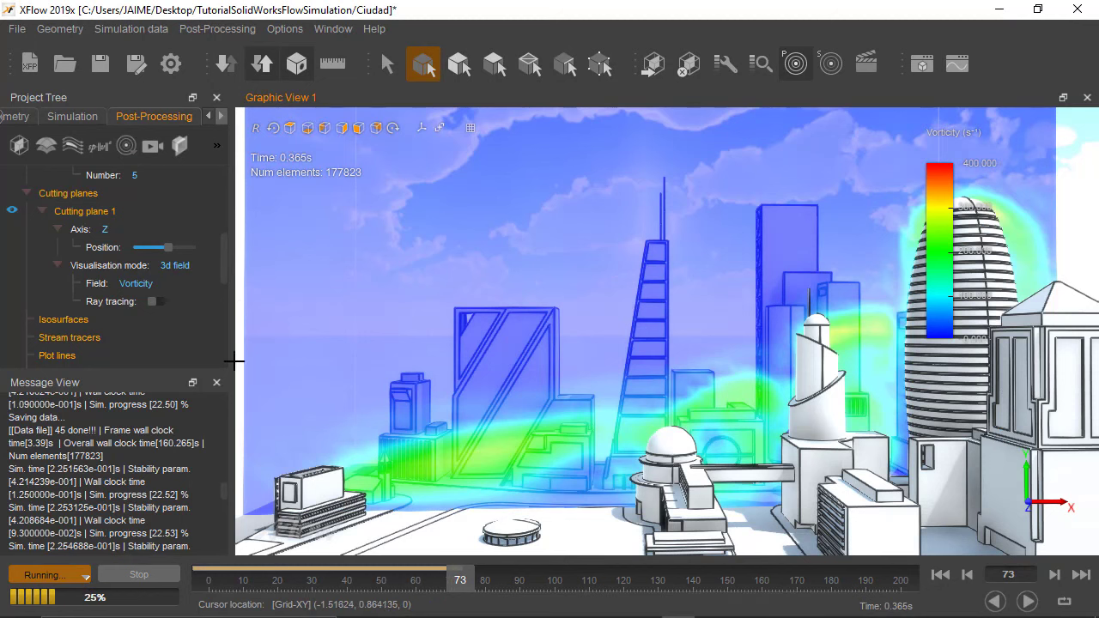
# Replay the vorticity results from the first frame while rotating the view slightly
pyautogui.click(938, 574)
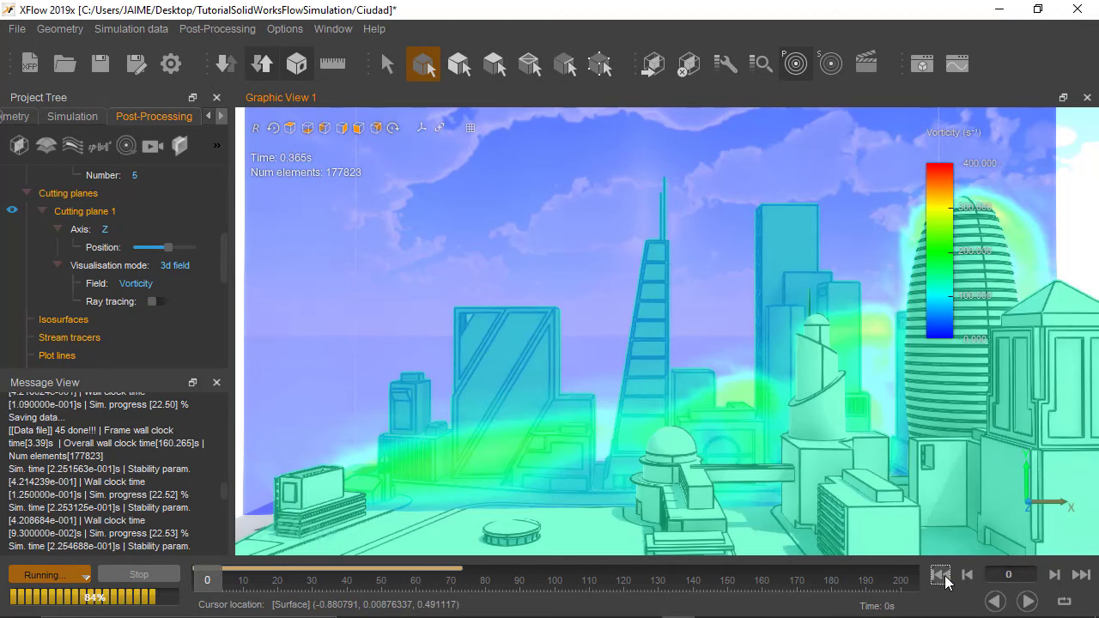
pyautogui.click(1027, 601)
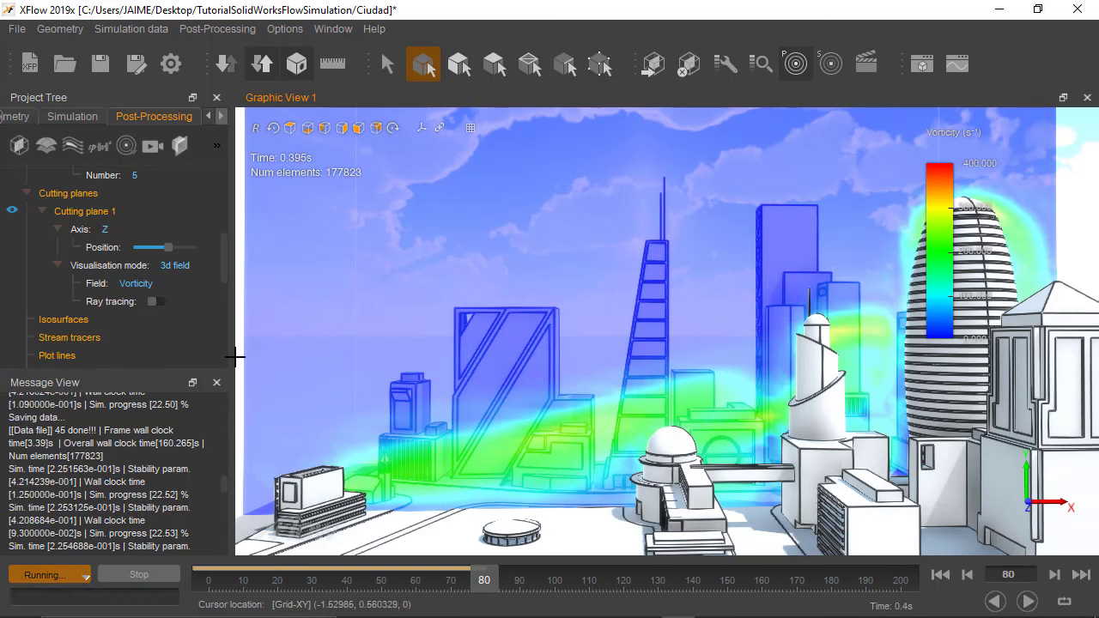
pyautogui.scroll(1, 237, 354)
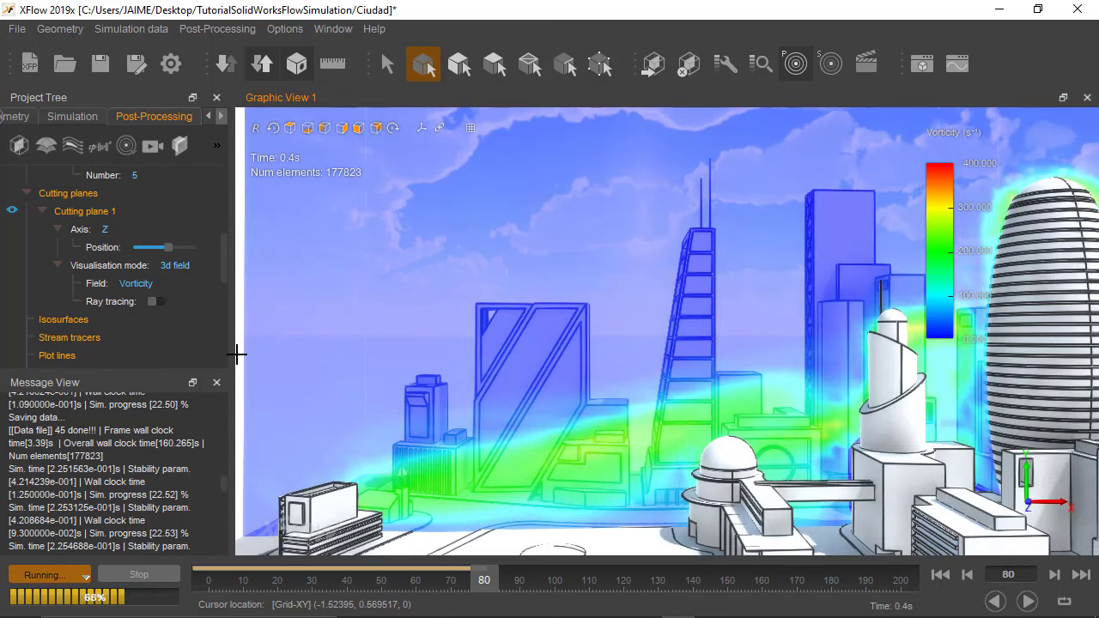
pyautogui.moveTo(238, 353); pyautogui.dragTo(223, 358)
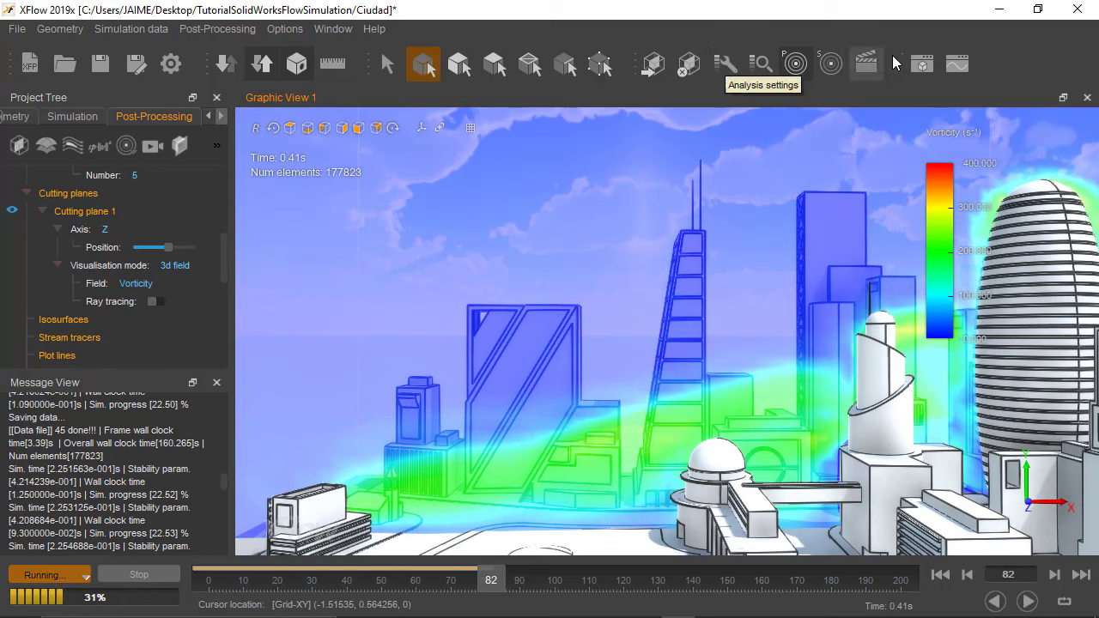
# Open the Animation settings and switch Setup mode to Advanced
pyautogui.click(864, 64)
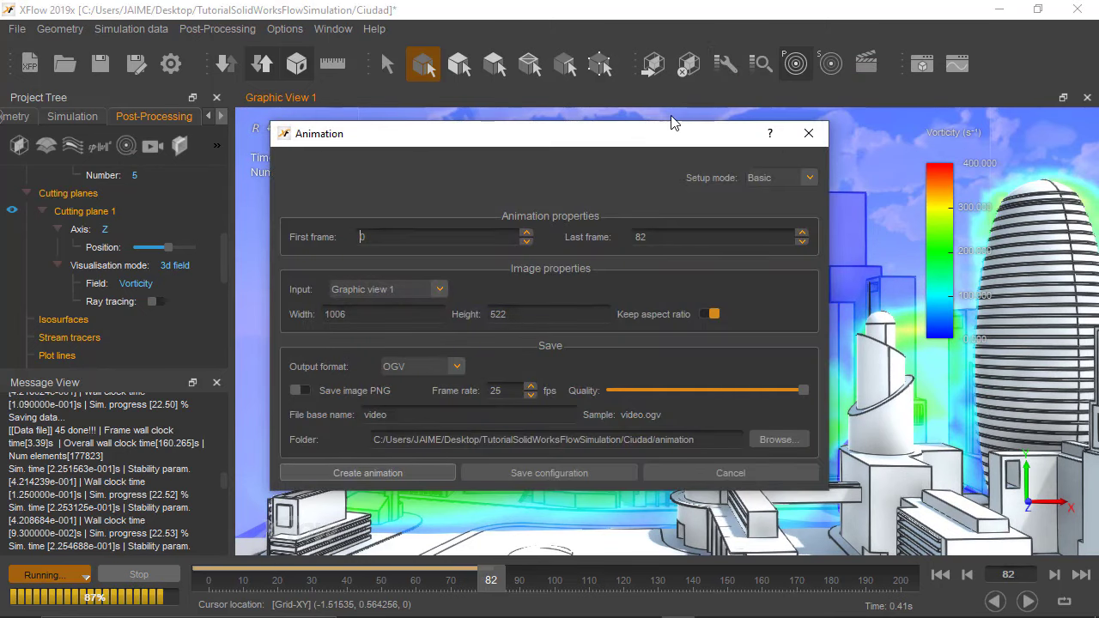
pyautogui.moveTo(673, 123); pyautogui.dragTo(525, 55)
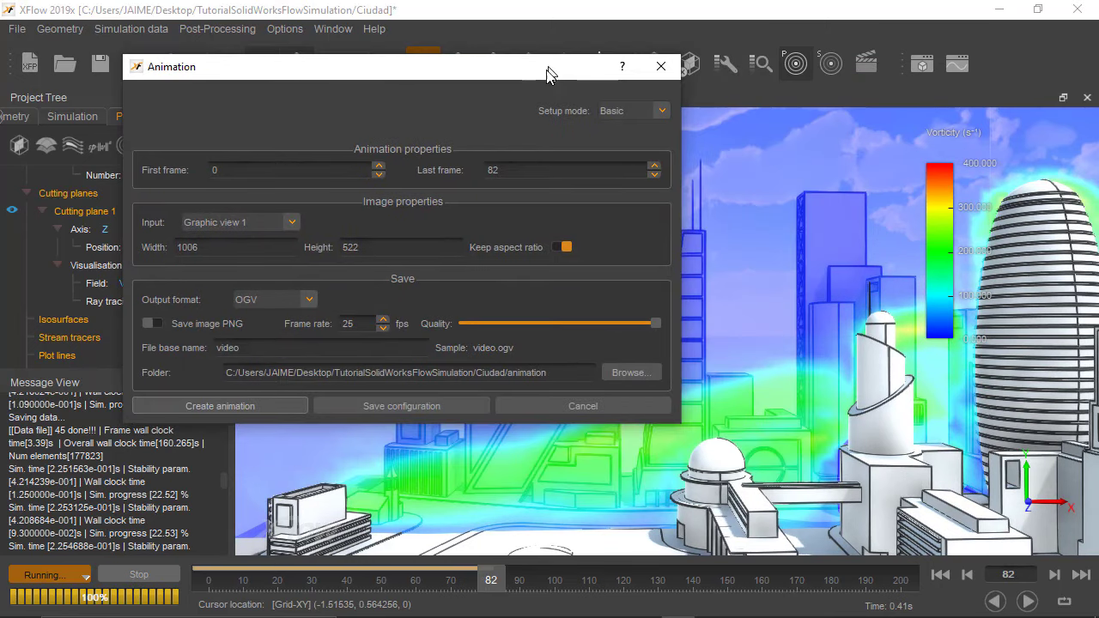
pyautogui.click(619, 110)
pyautogui.click(621, 139)
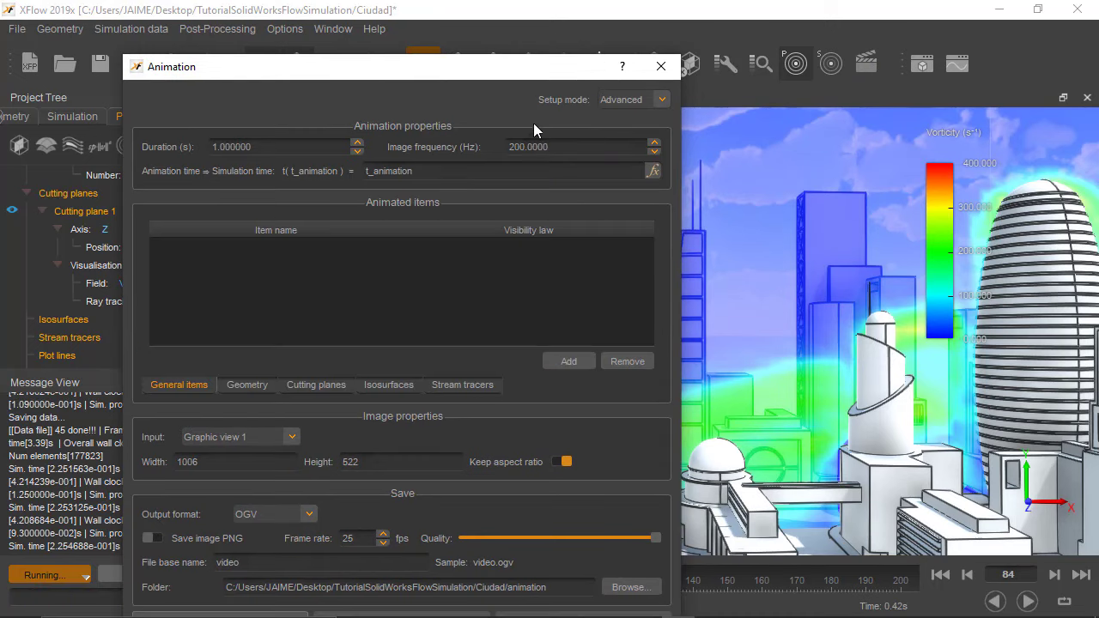
pyautogui.moveTo(490, 73); pyautogui.dragTo(468, 48)
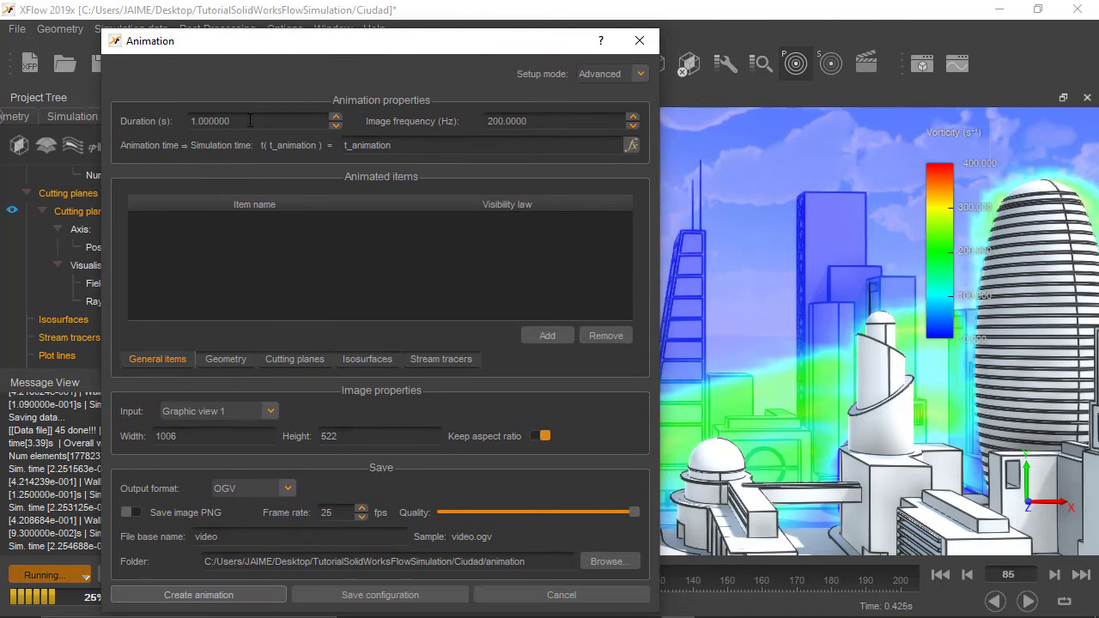
# Set animation Duration 4 s, time expression 0.25t_animation and frame rate 50 fps
pyautogui.moveTo(250, 120); pyautogui.dragTo(161, 122)
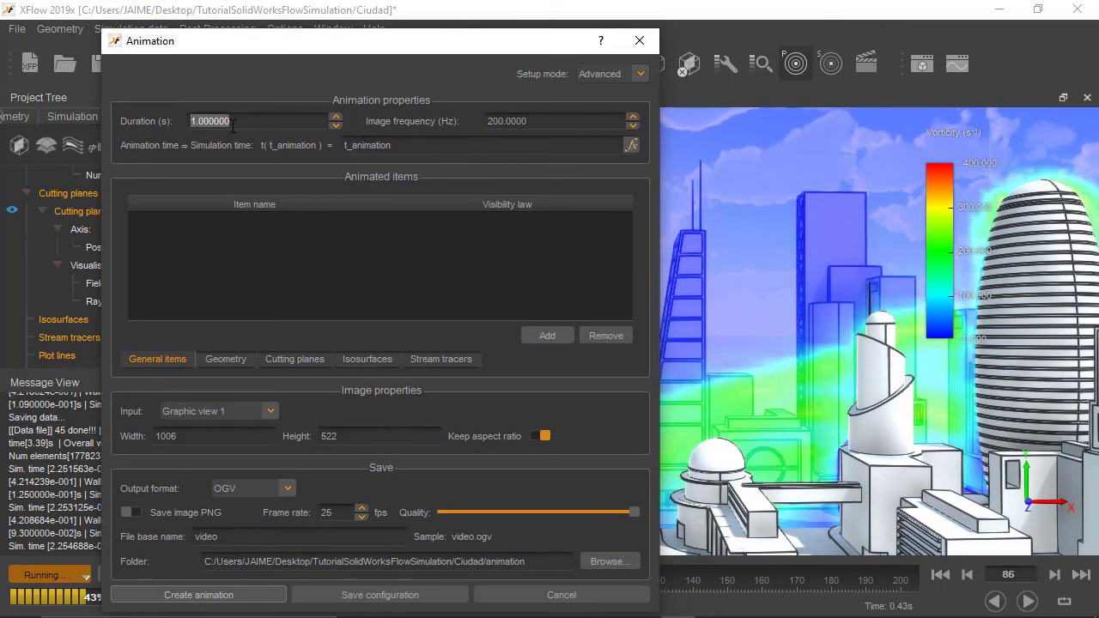
pyautogui.click(346, 144)
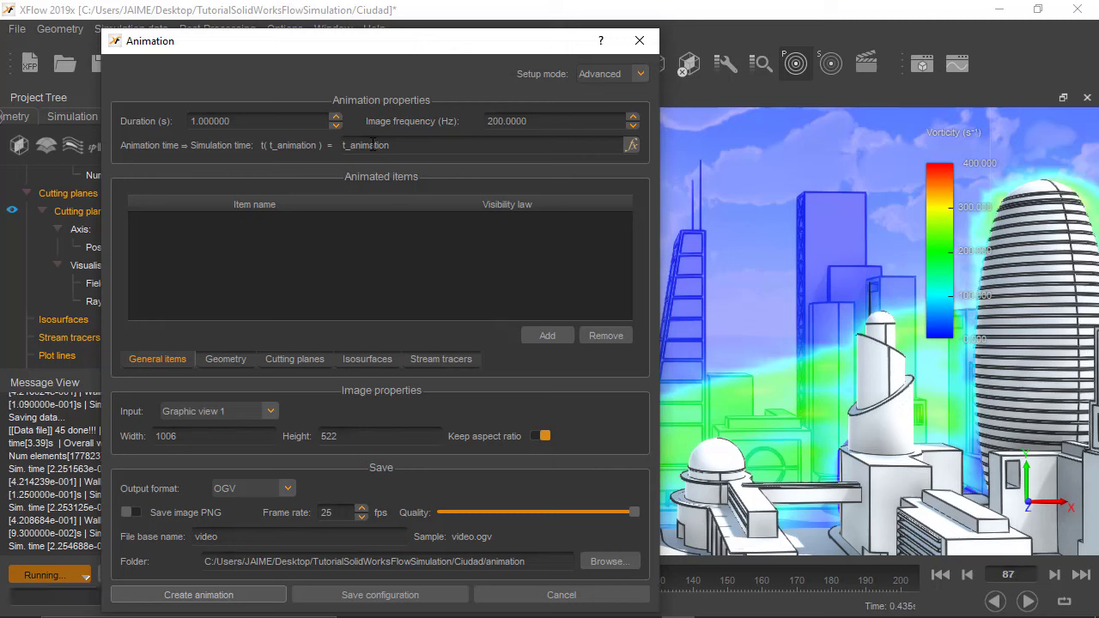
pyautogui.doubleClick(213, 126)
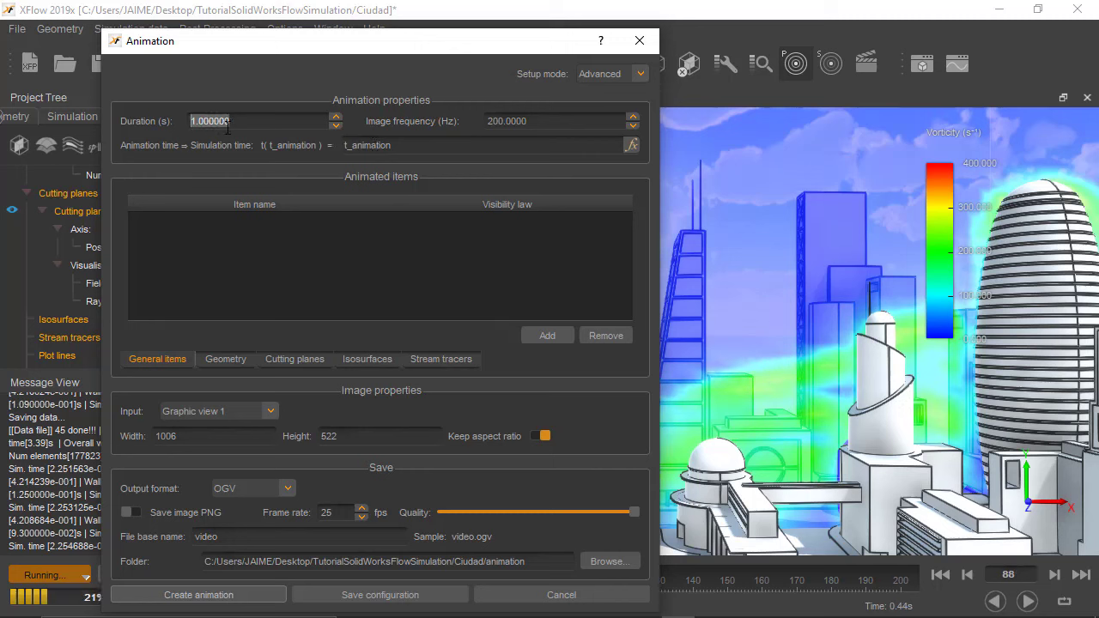
pyautogui.write('4')
pyautogui.click(346, 145)
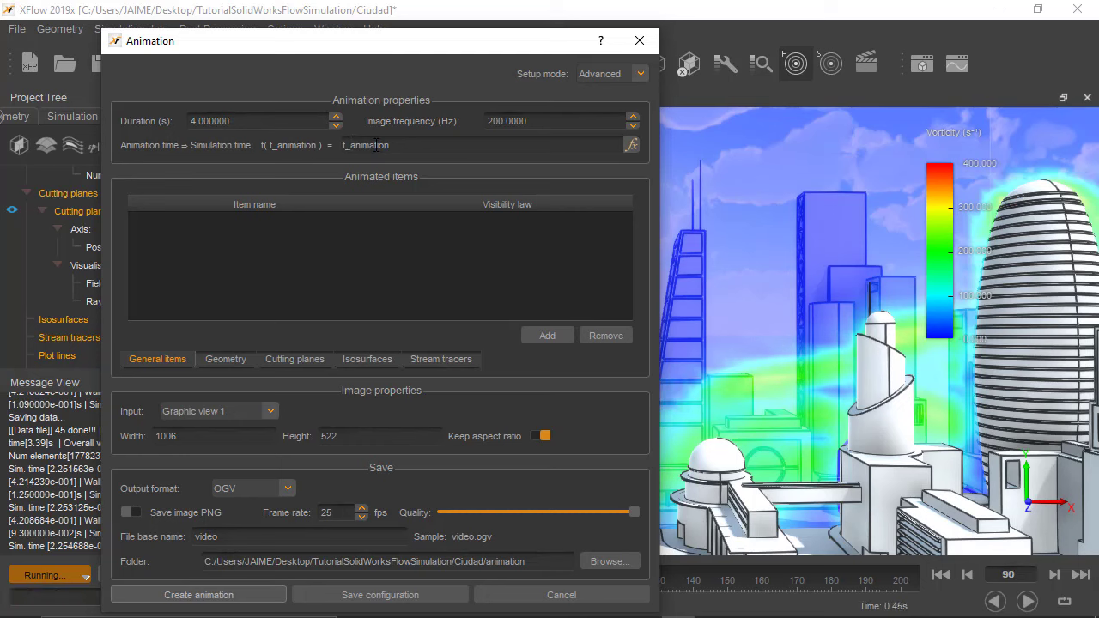
pyautogui.write('0.25')
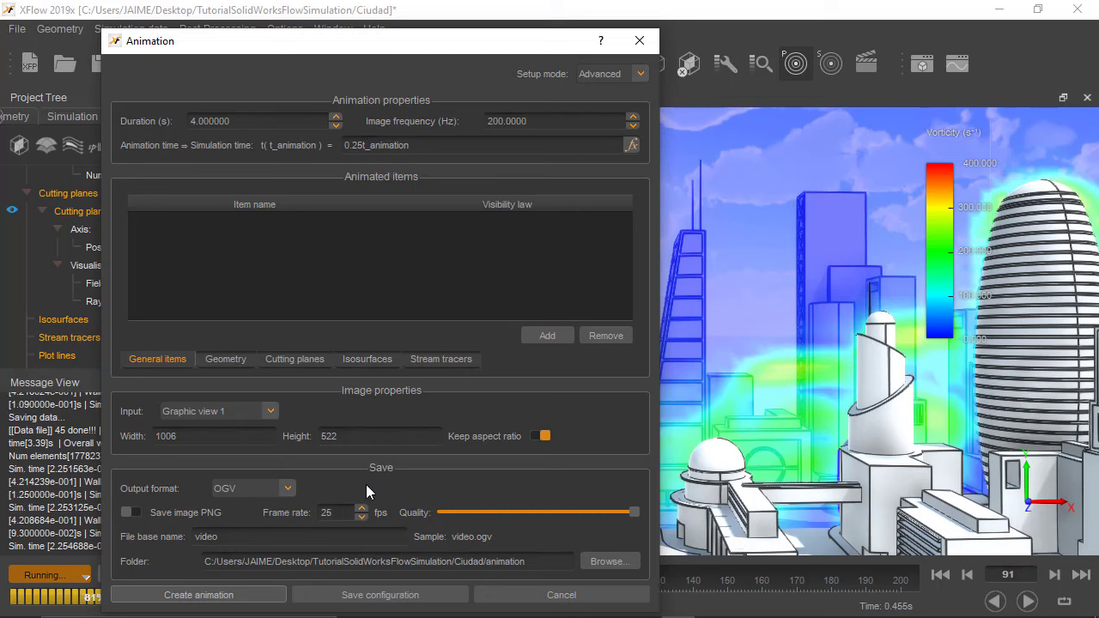
pyautogui.click(343, 513)
pyautogui.write('50')
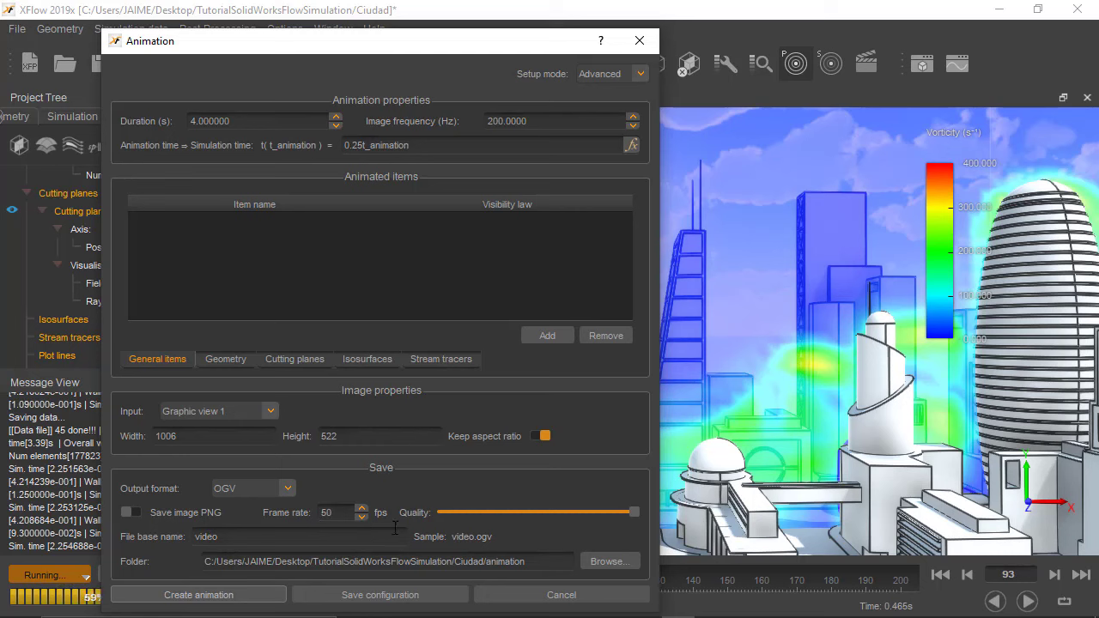
pyautogui.click(206, 537)
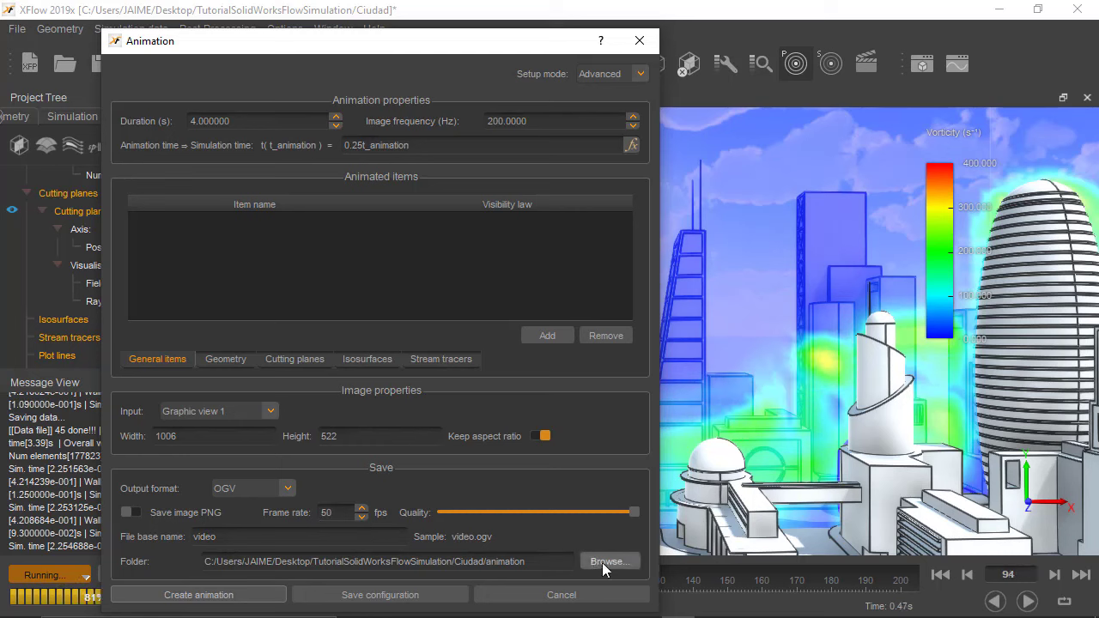
# Start creating the animation, confirm saving the project, then cancel generation at about 10%
pyautogui.click(252, 595)
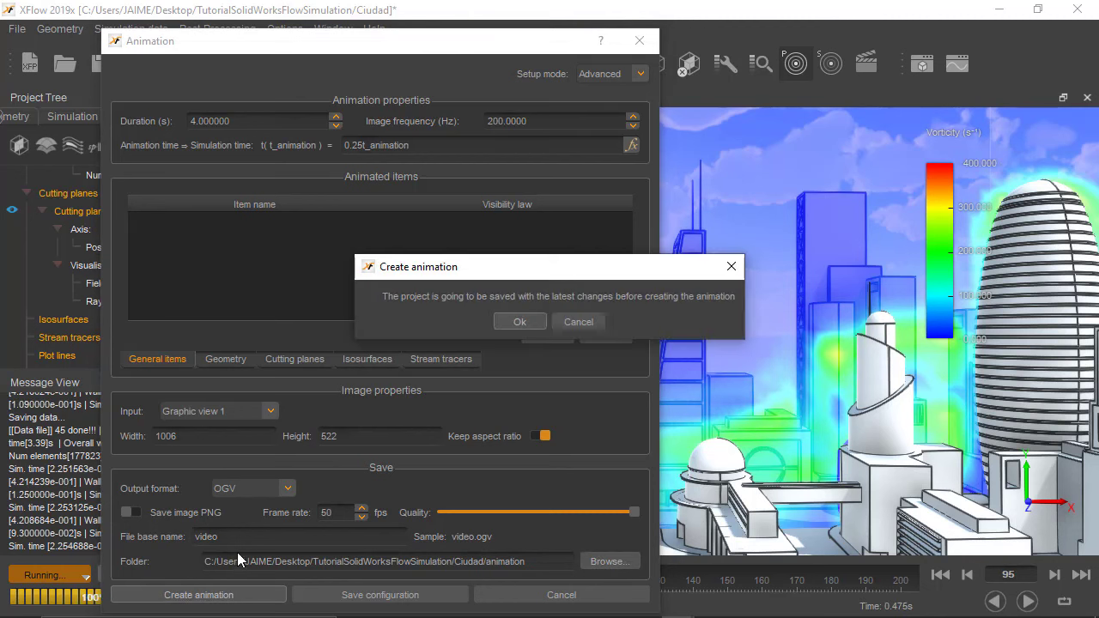
pyautogui.click(512, 316)
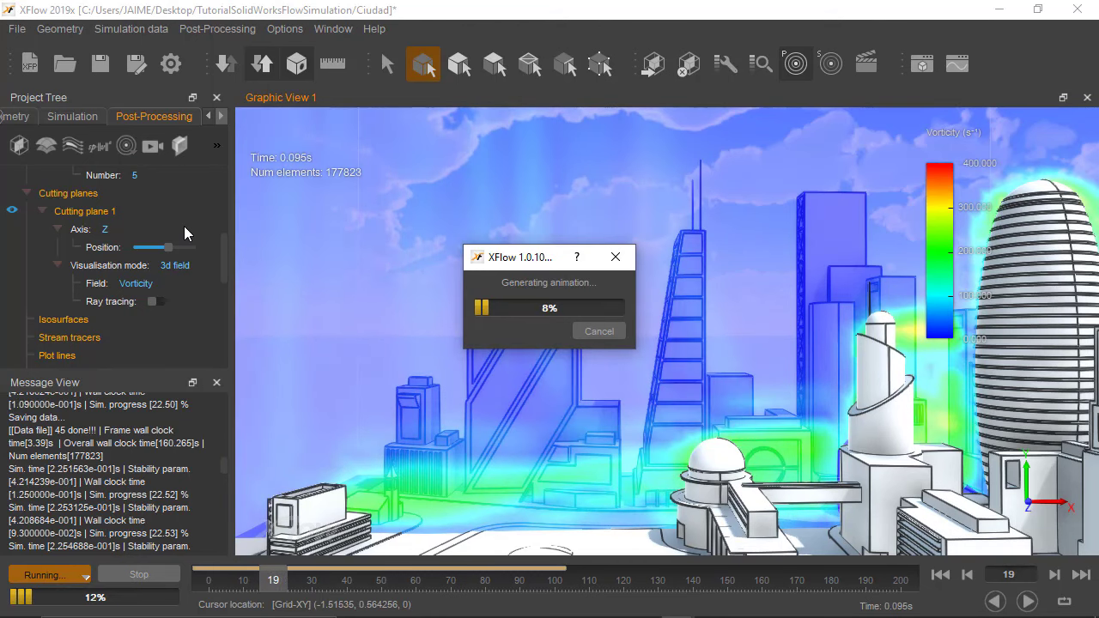
pyautogui.click(600, 332)
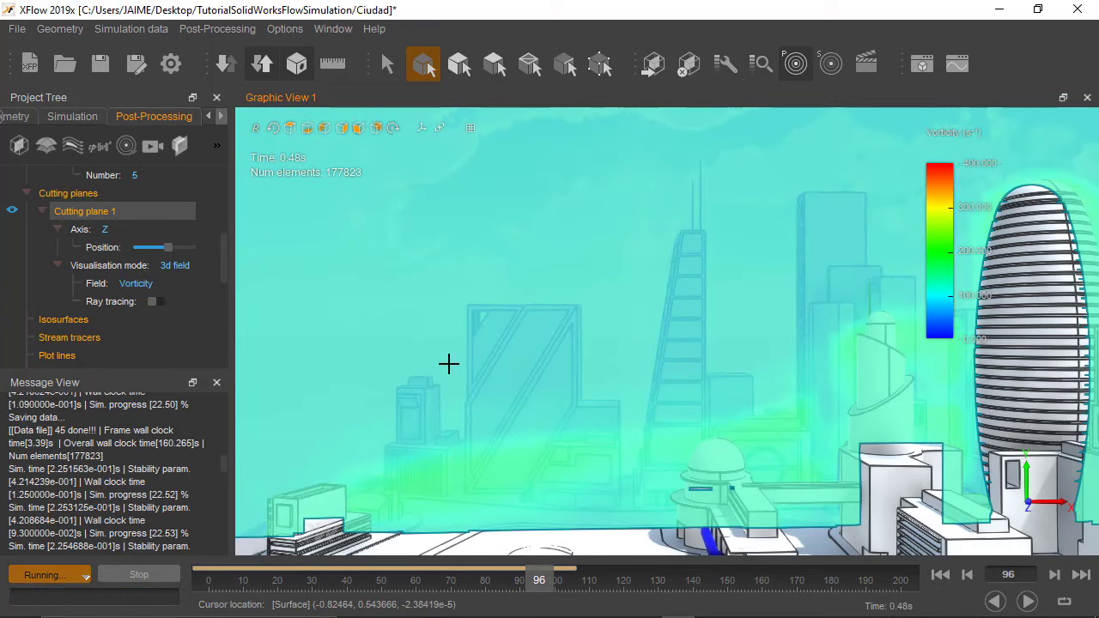
# Reset to a front view, rotate to a perspective, and hide Cutting plane 1
pyautogui.scroll(-1, 449, 362)
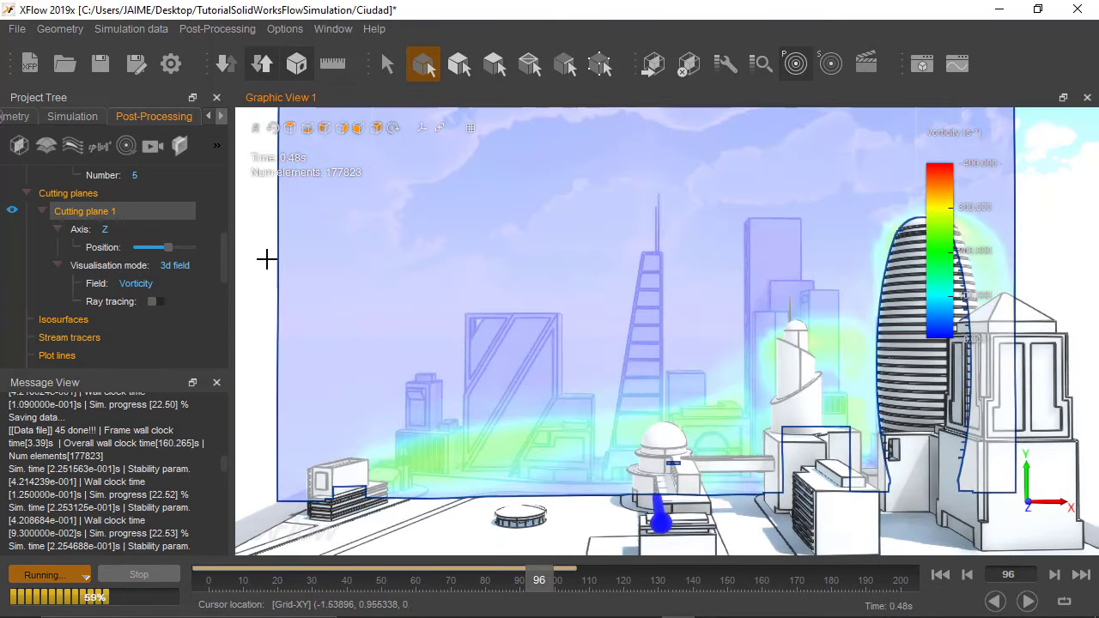
pyautogui.scroll(1, 262, 252)
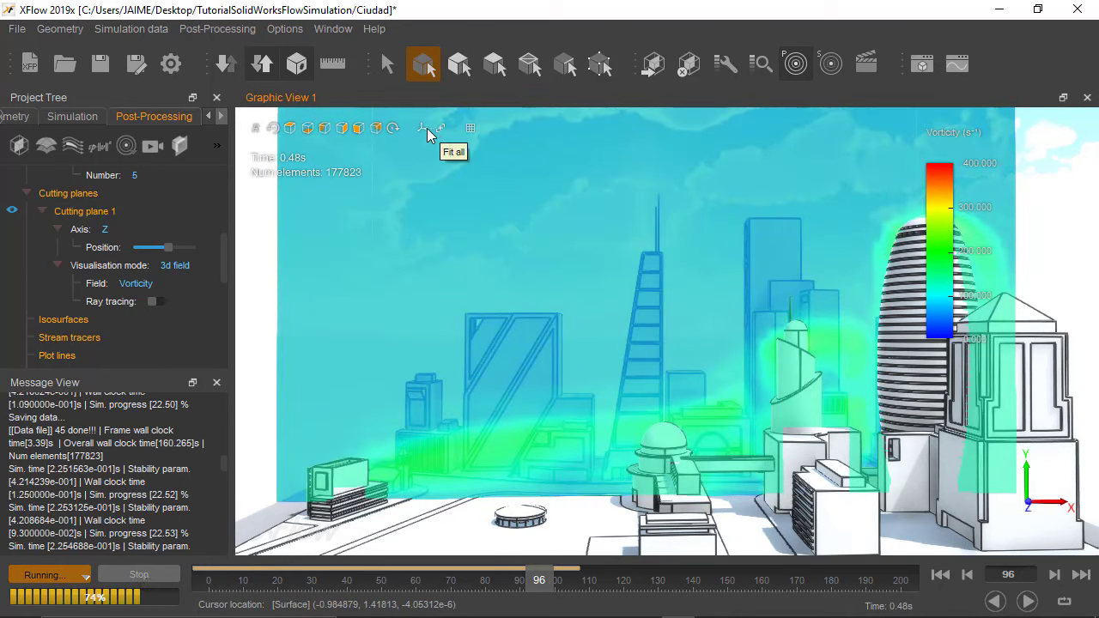
pyautogui.click(421, 129)
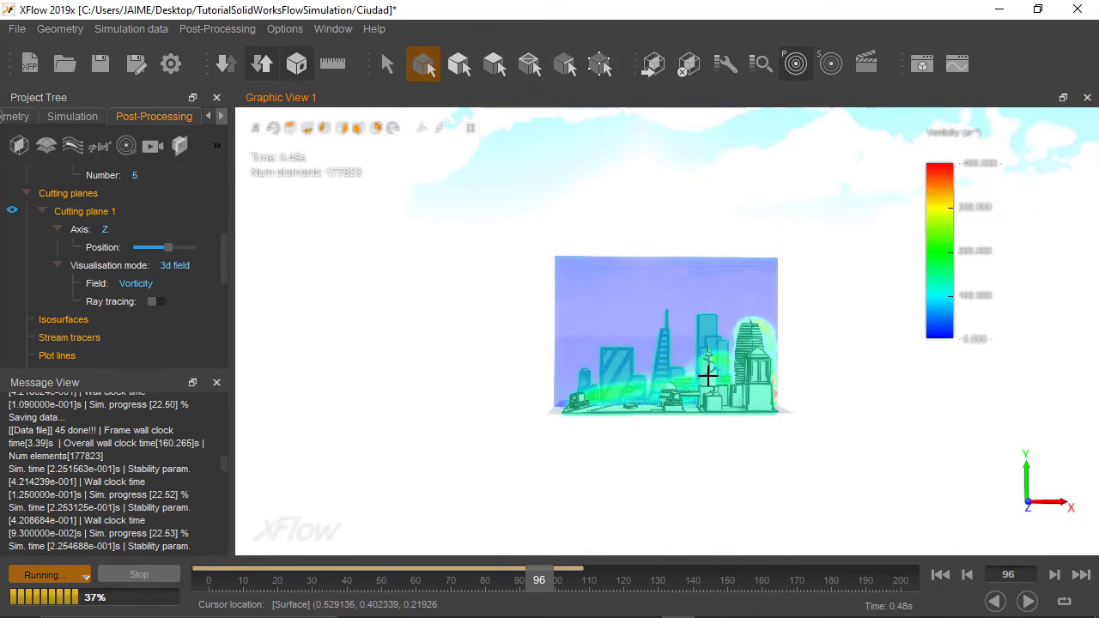
pyautogui.scroll(3, 709, 376)
pyautogui.scroll(2, 708, 375)
pyautogui.moveTo(751, 378); pyautogui.dragTo(992, 393)
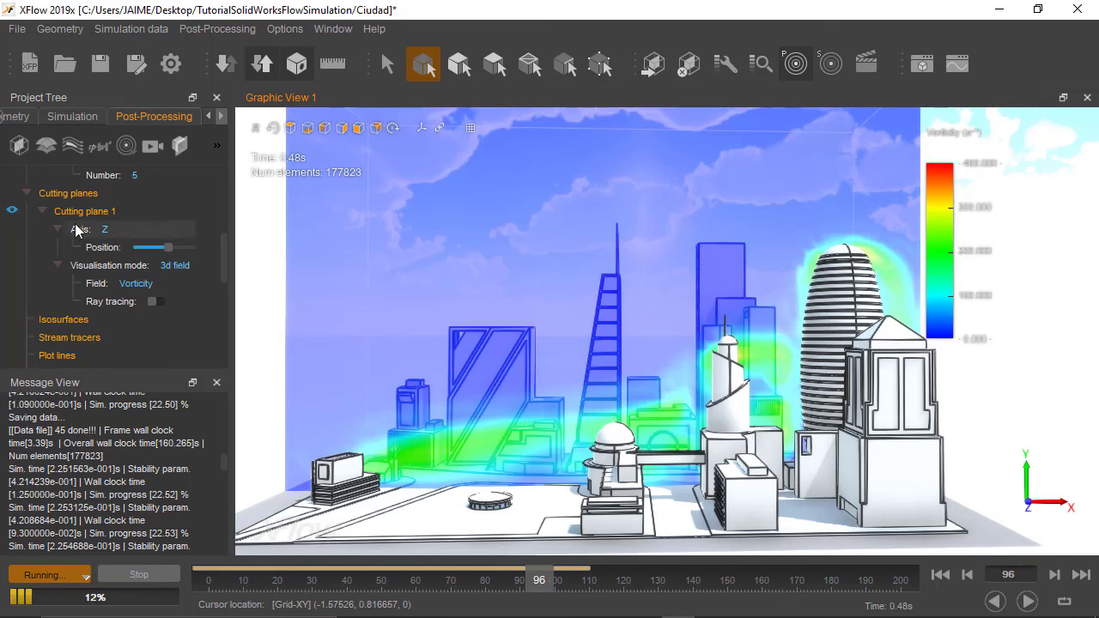
pyautogui.click(12, 211)
pyautogui.scroll(5, 95, 239)
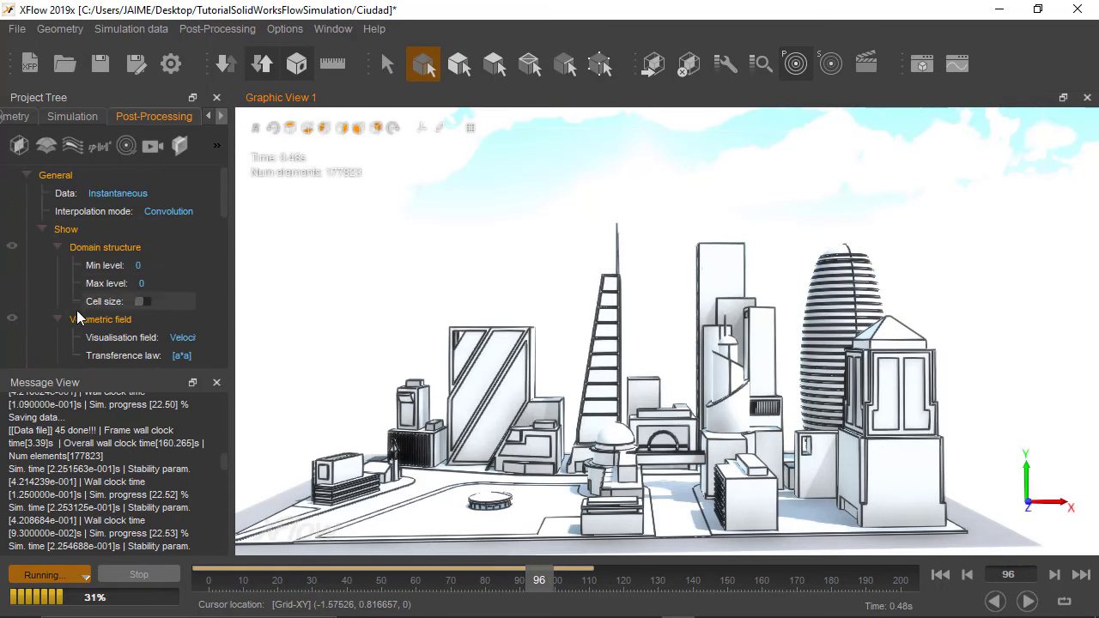
# Turn on the volumetric field and set its visualisation field to Vorticity around the city
pyautogui.click(12, 319)
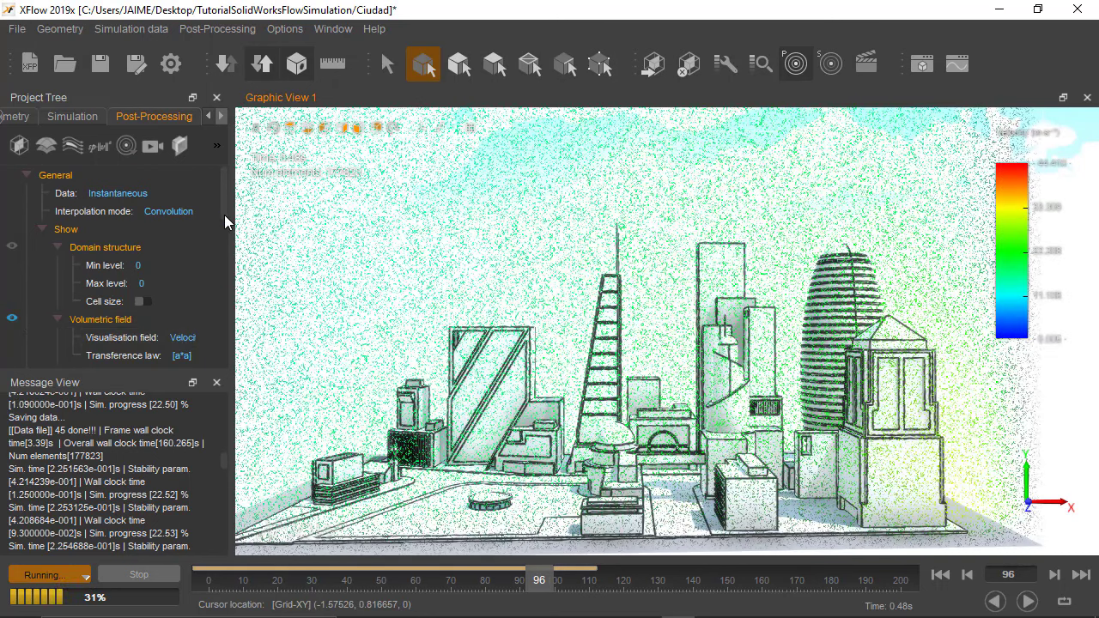
pyautogui.scroll(-1, 224, 217)
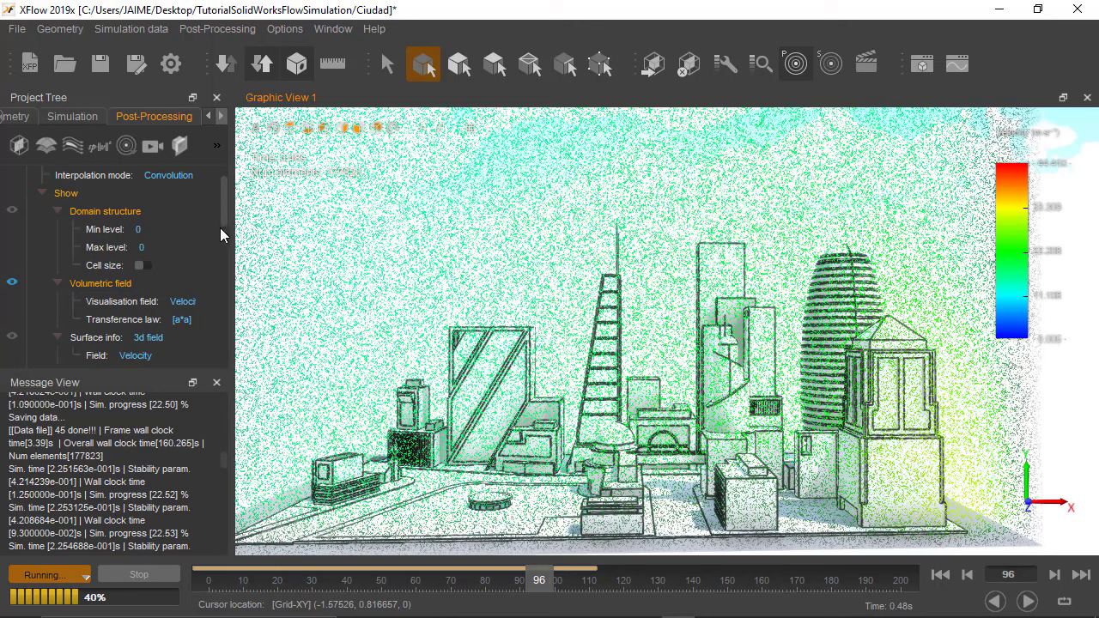
pyautogui.click(180, 305)
pyautogui.click(181, 305)
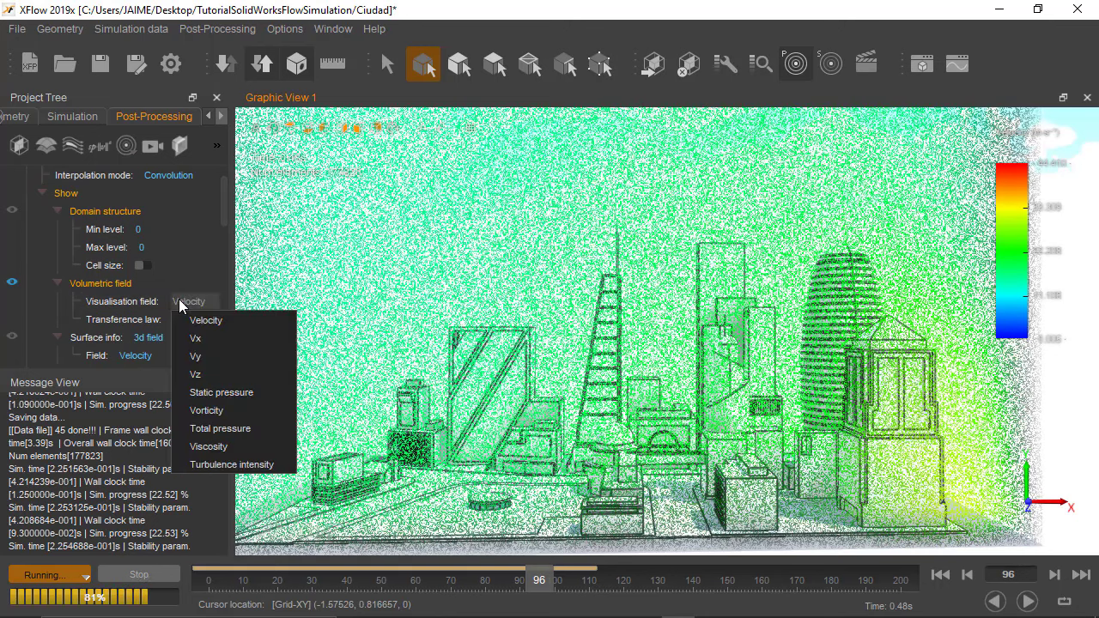
pyautogui.click(195, 413)
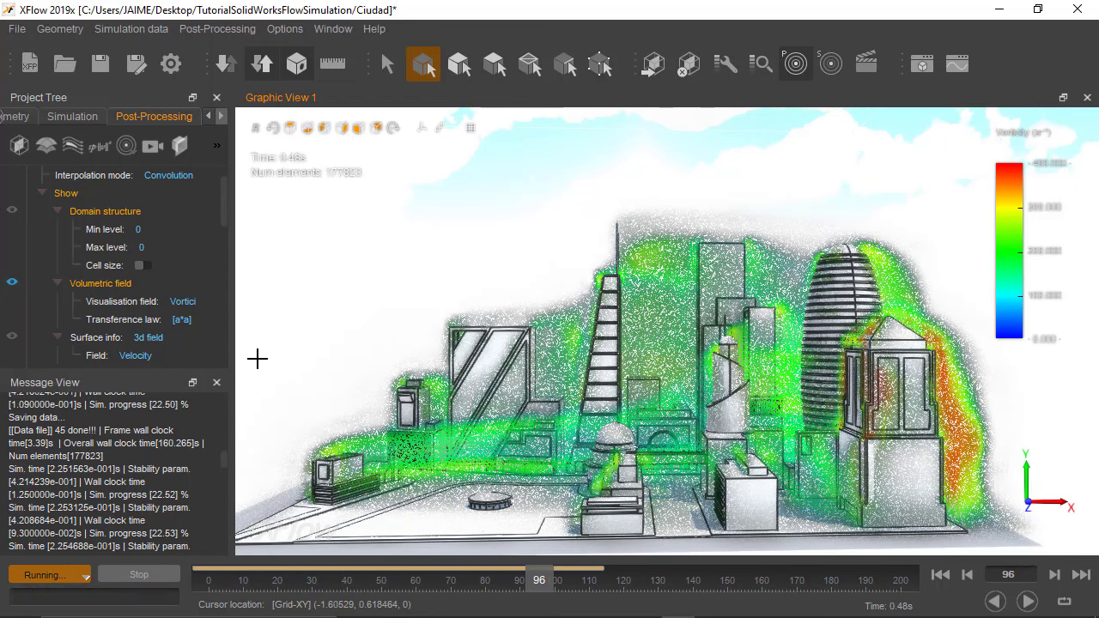
pyautogui.click(175, 175)
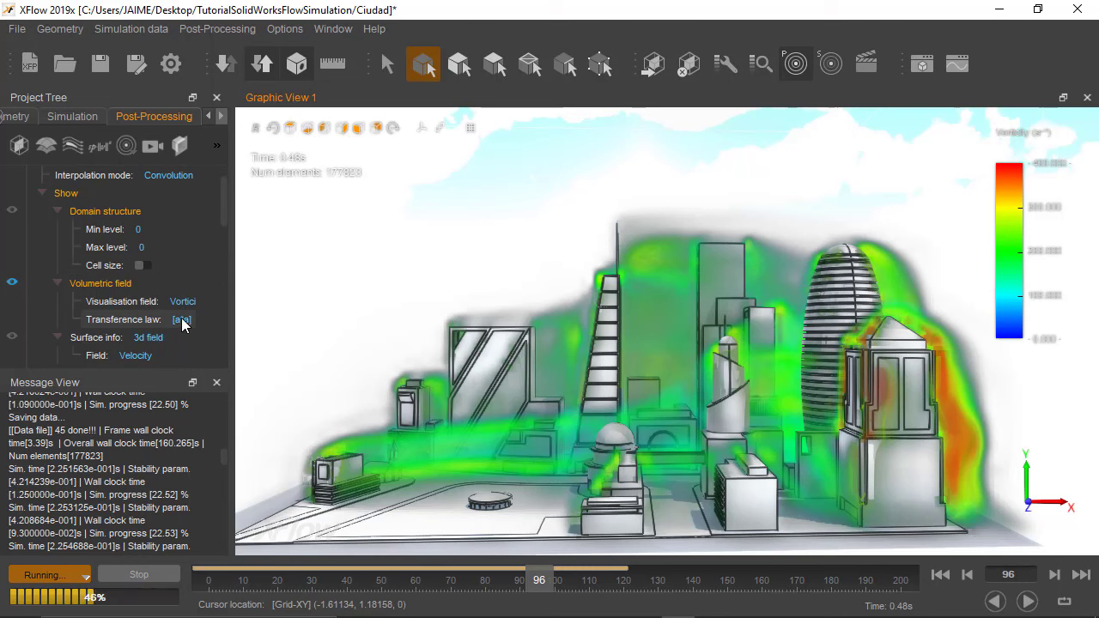
# Set the volumetric transference law to [a] and interpolation mode to Off
pyautogui.click(182, 320)
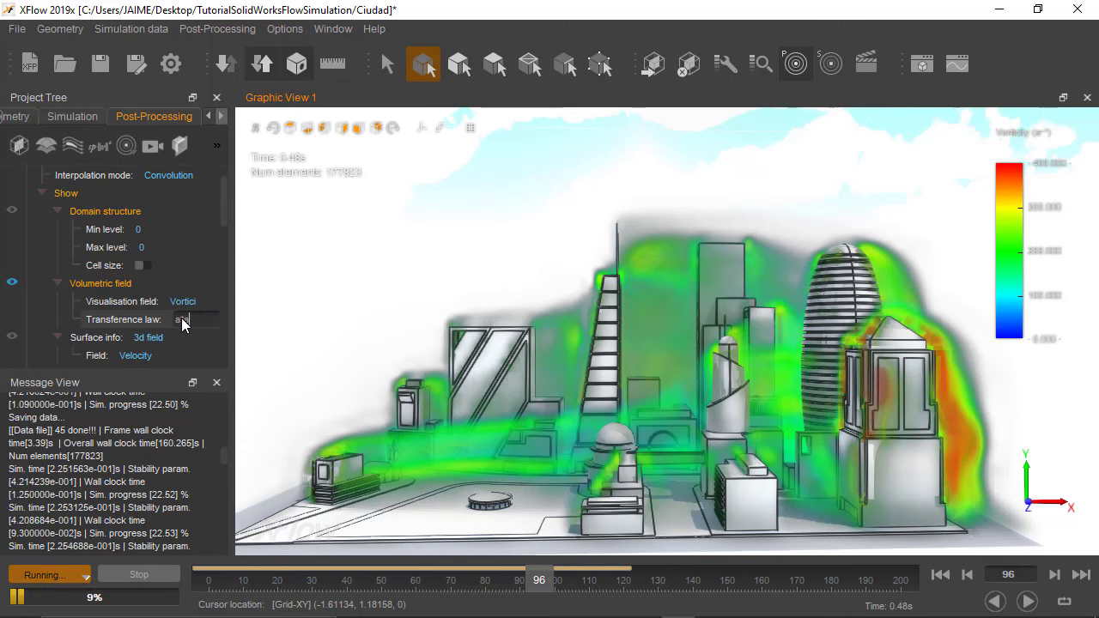
pyautogui.press('Return')
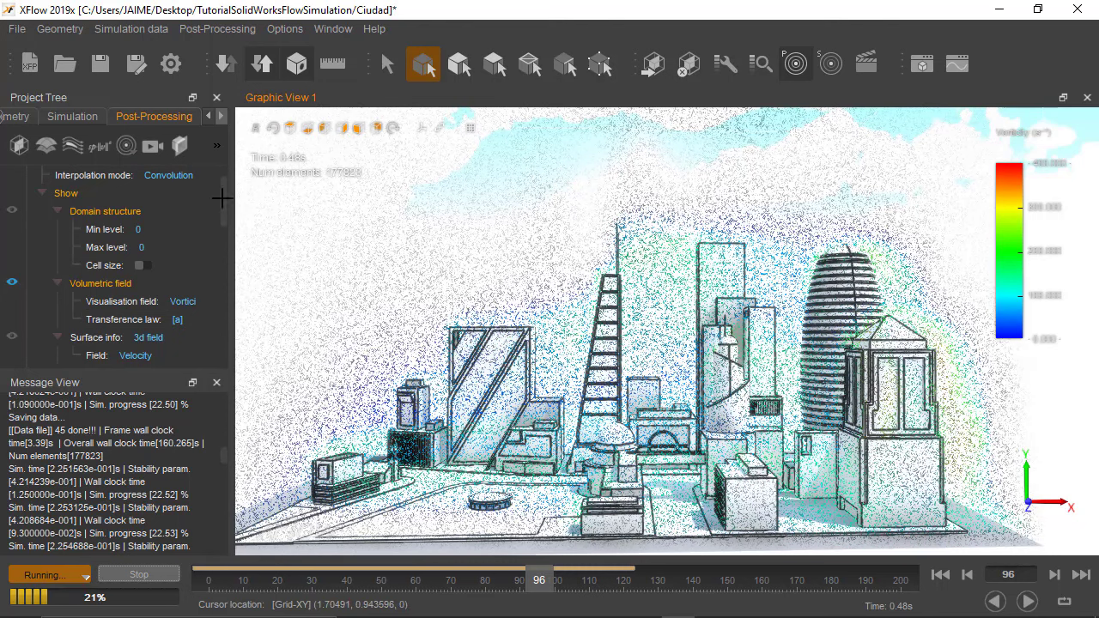
pyautogui.click(182, 177)
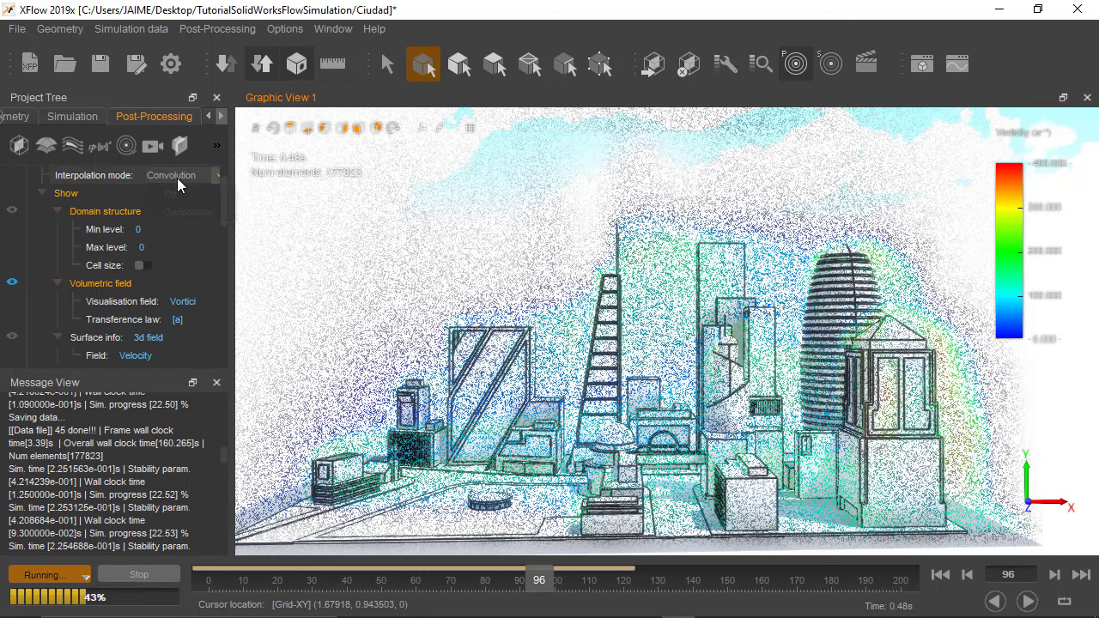
pyautogui.click(179, 180)
pyautogui.click(180, 191)
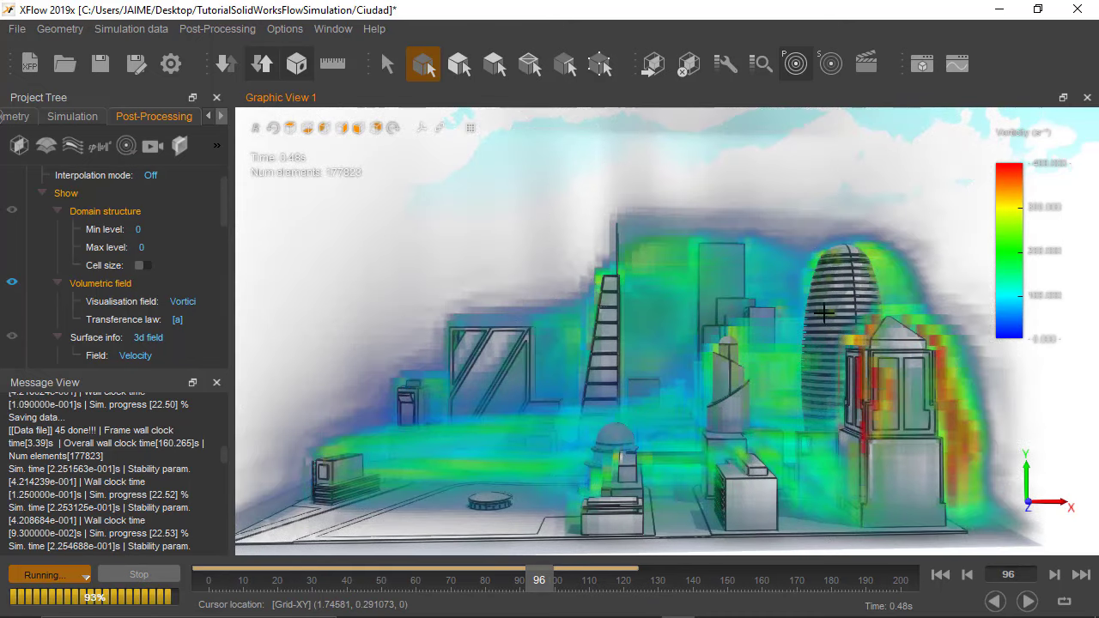
# Change the transference law to a*a*a to keep only the strongest vorticity
pyautogui.click(182, 320)
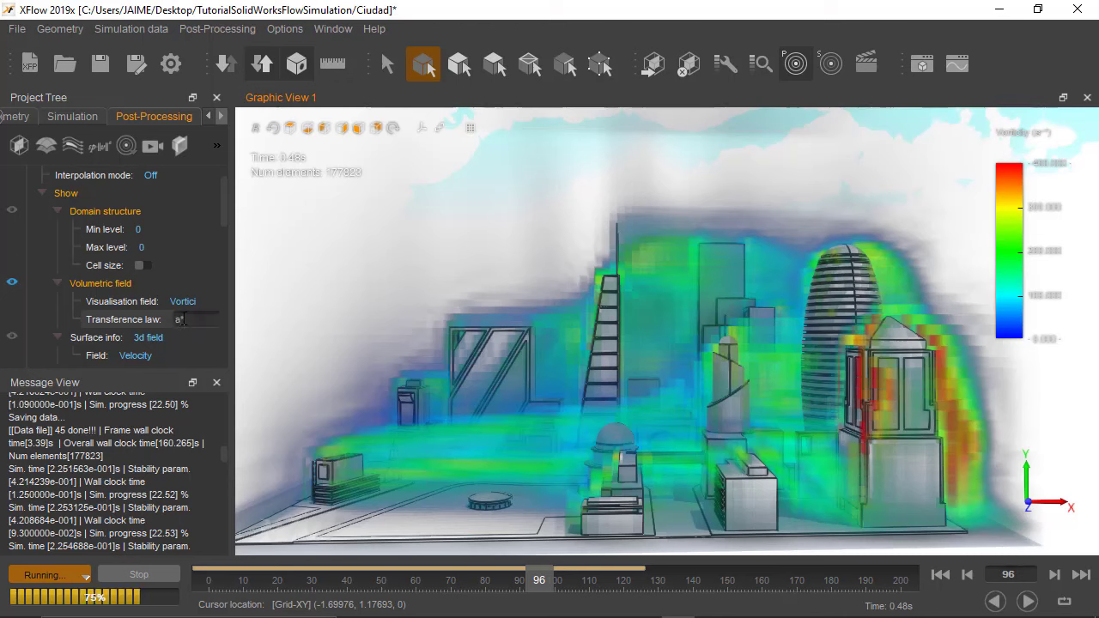
pyautogui.write('*')
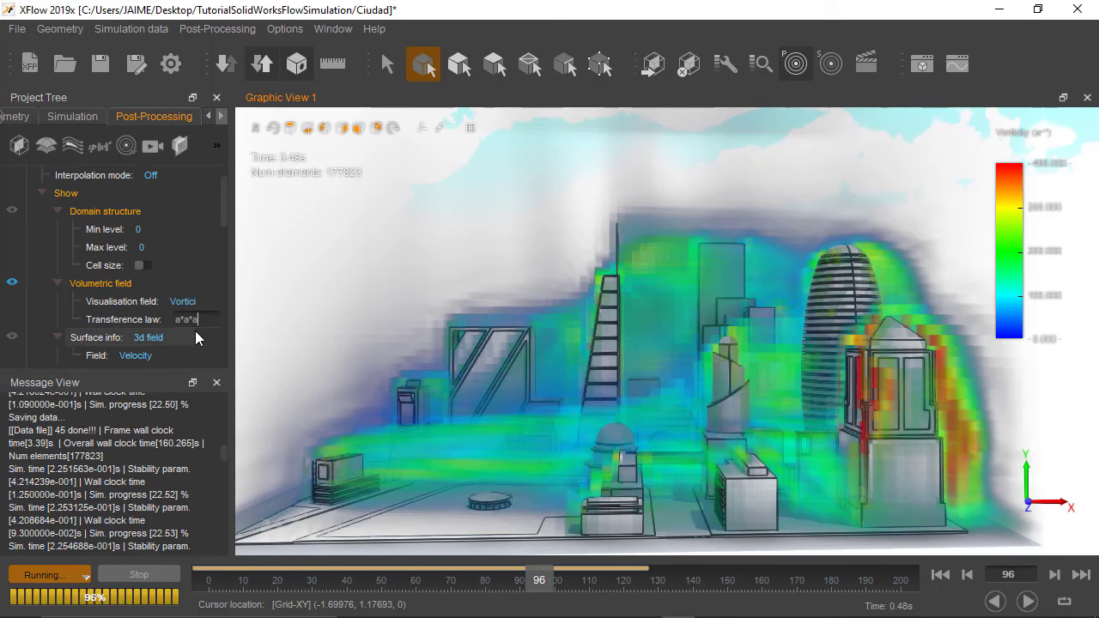
pyautogui.press('Return')
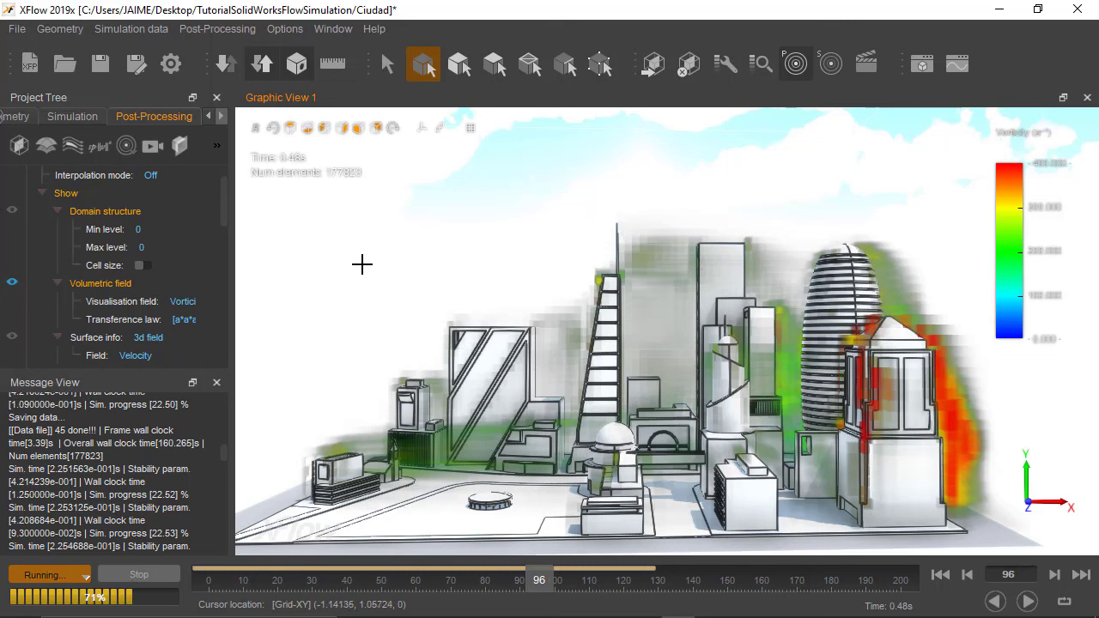
# Hide the volumetric field, show Cutting plane 1, and use Convolution interpolation
pyautogui.click(13, 282)
pyautogui.scroll(-1, 25, 279)
pyautogui.scroll(-2, 34, 273)
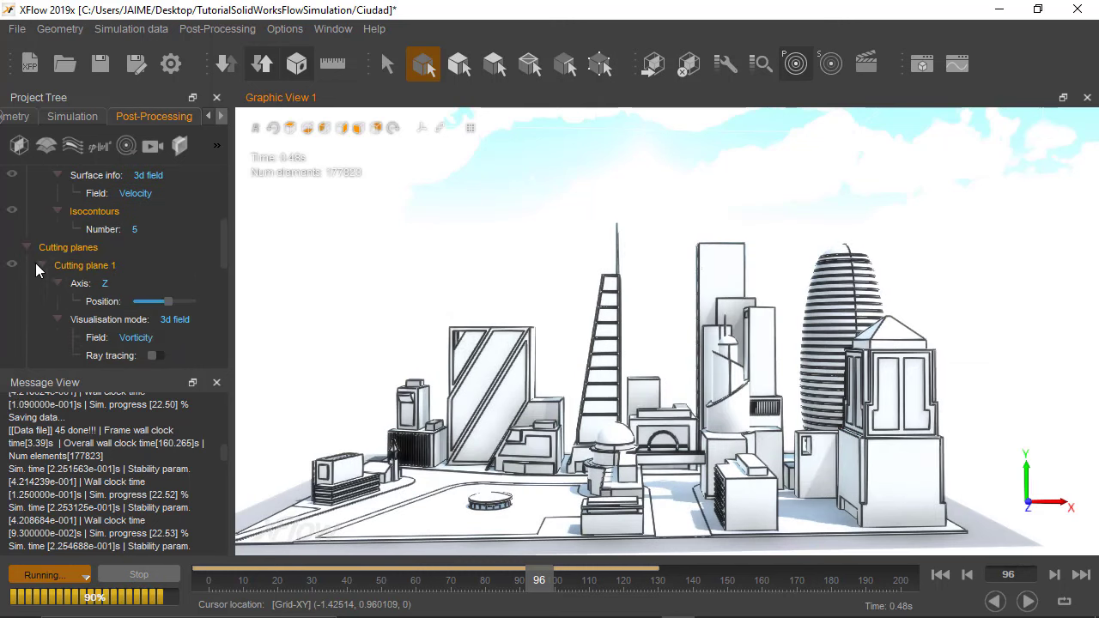
pyautogui.click(12, 265)
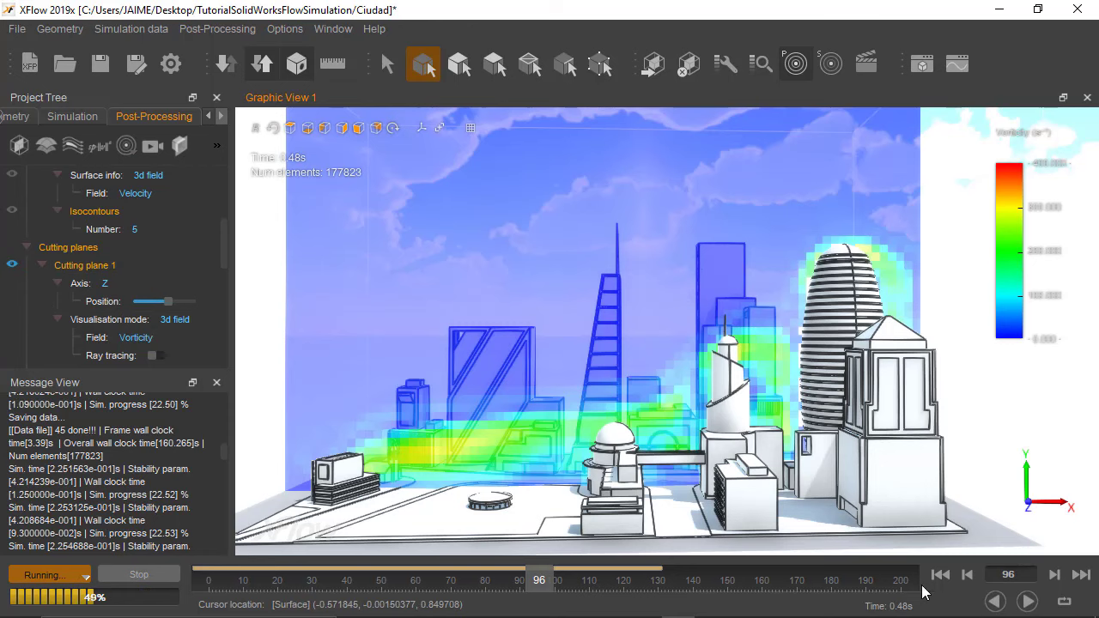
pyautogui.scroll(3, 148, 202)
pyautogui.click(149, 213)
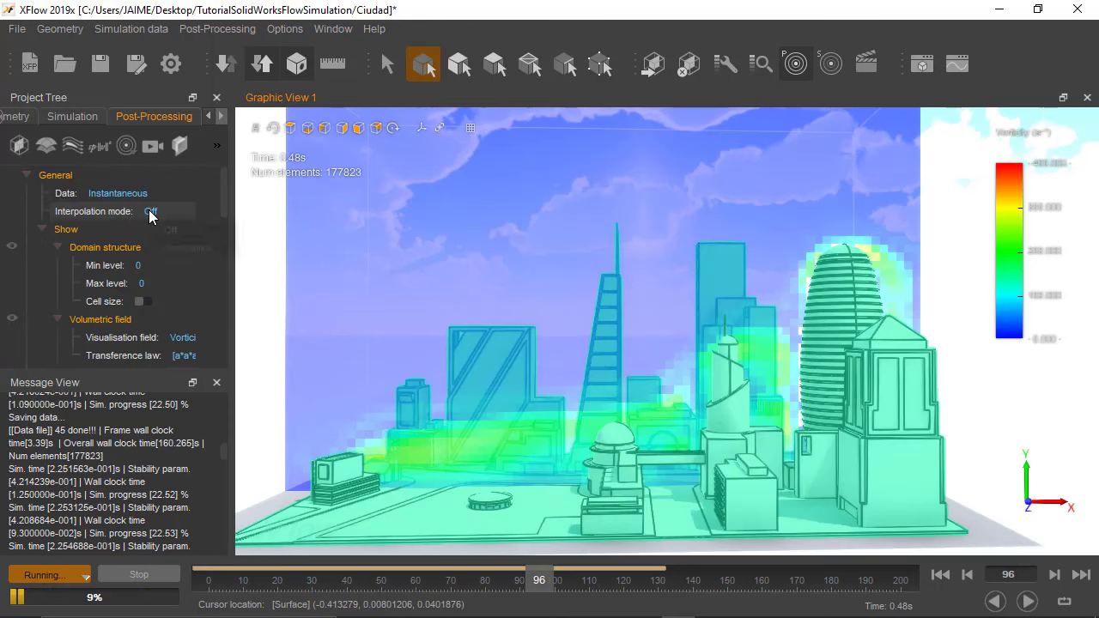
pyautogui.click(163, 247)
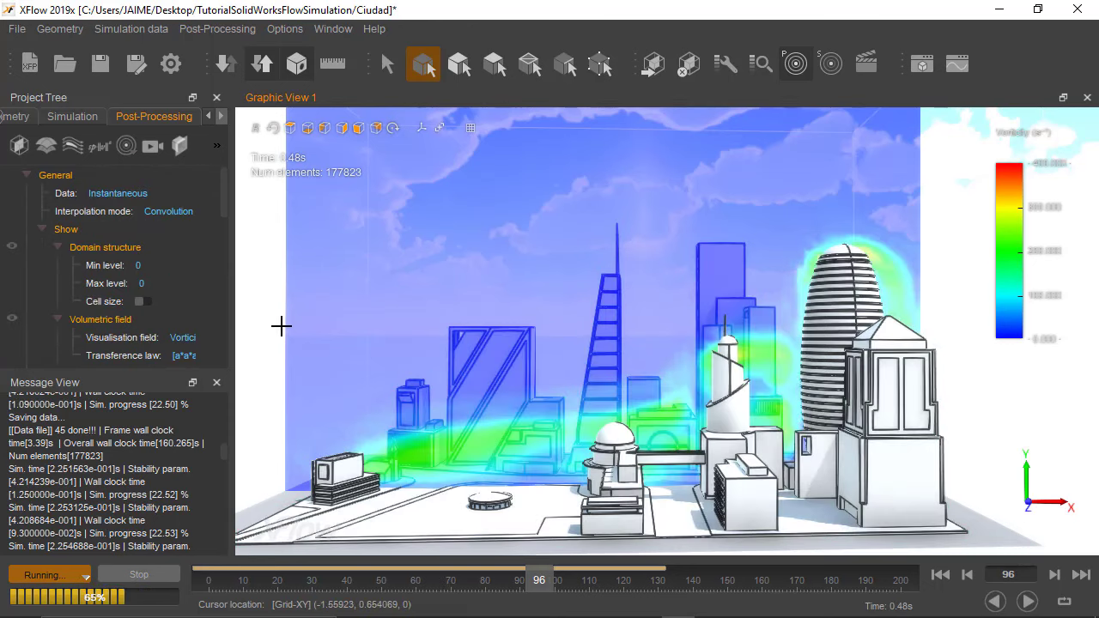
# Rewind the results to time 0 s and zoom in on the city
pyautogui.click(194, 590)
pyautogui.scroll(2, 932, 386)
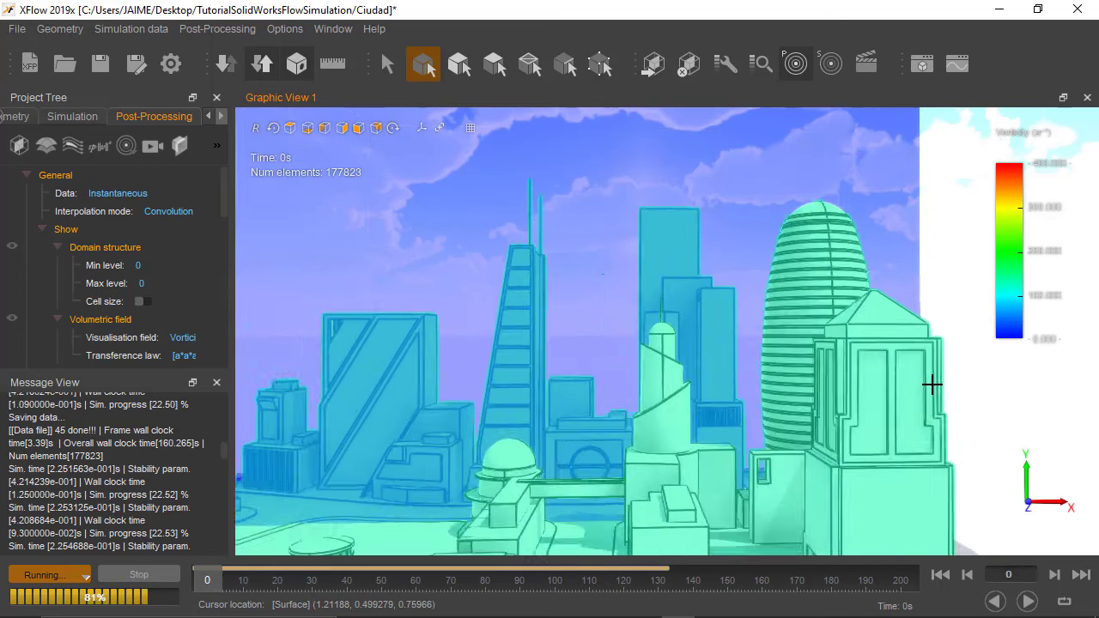
pyautogui.scroll(-3, 426, 141)
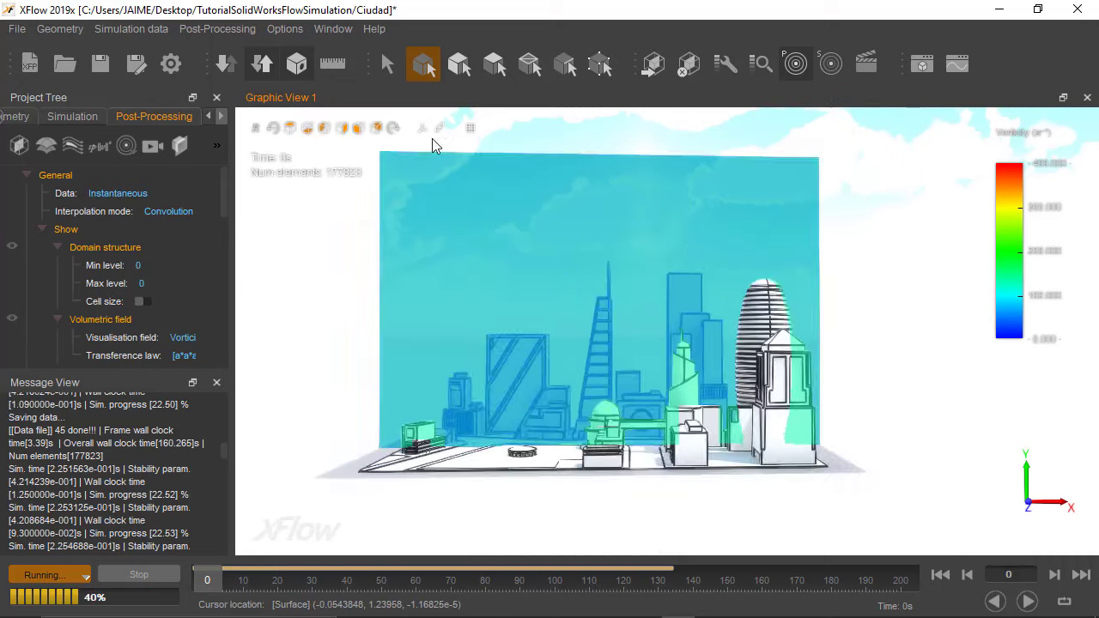
pyautogui.scroll(2, 684, 392)
pyautogui.scroll(2, 684, 392)
pyautogui.scroll(1, 685, 393)
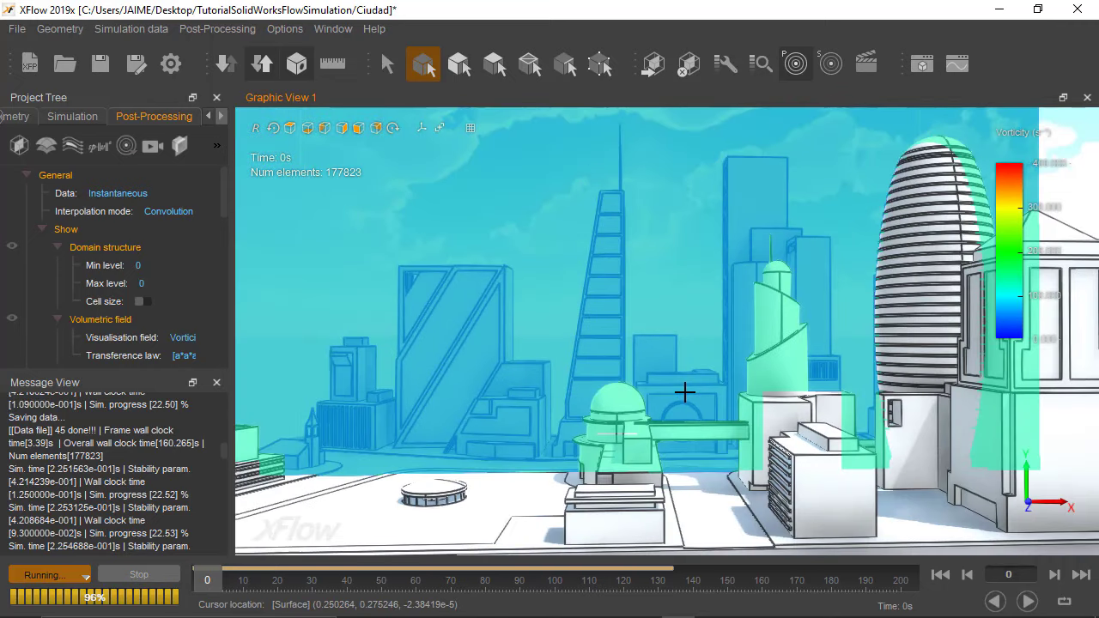
pyautogui.scroll(1, 704, 392)
pyautogui.scroll(1, 708, 392)
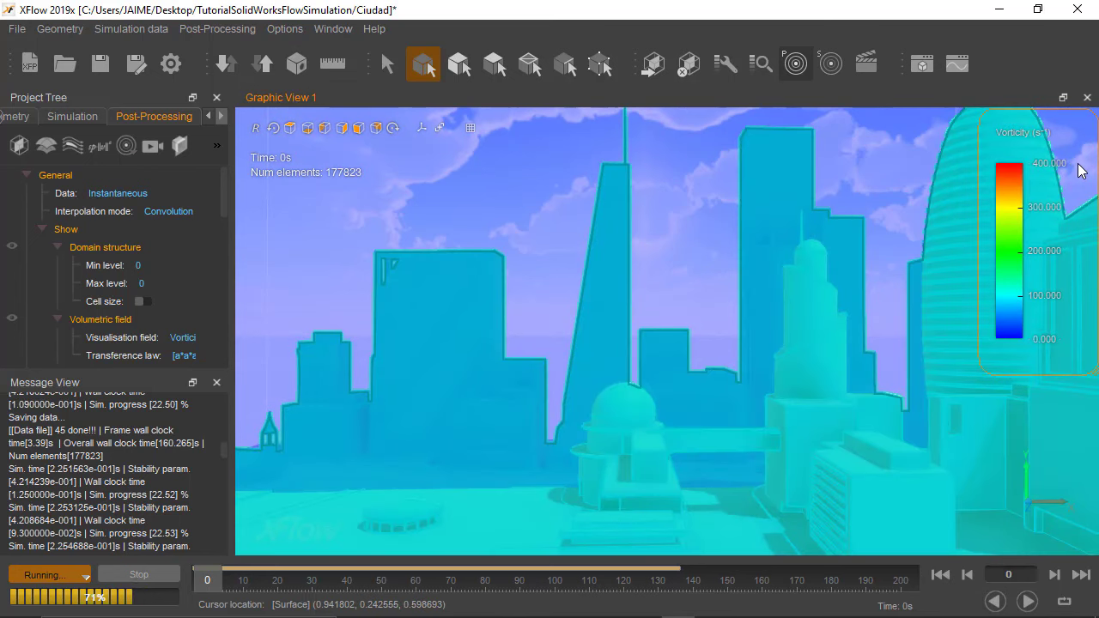
# Return to the selection tool and play the vorticity animation forward from 0 s
pyautogui.click(386, 64)
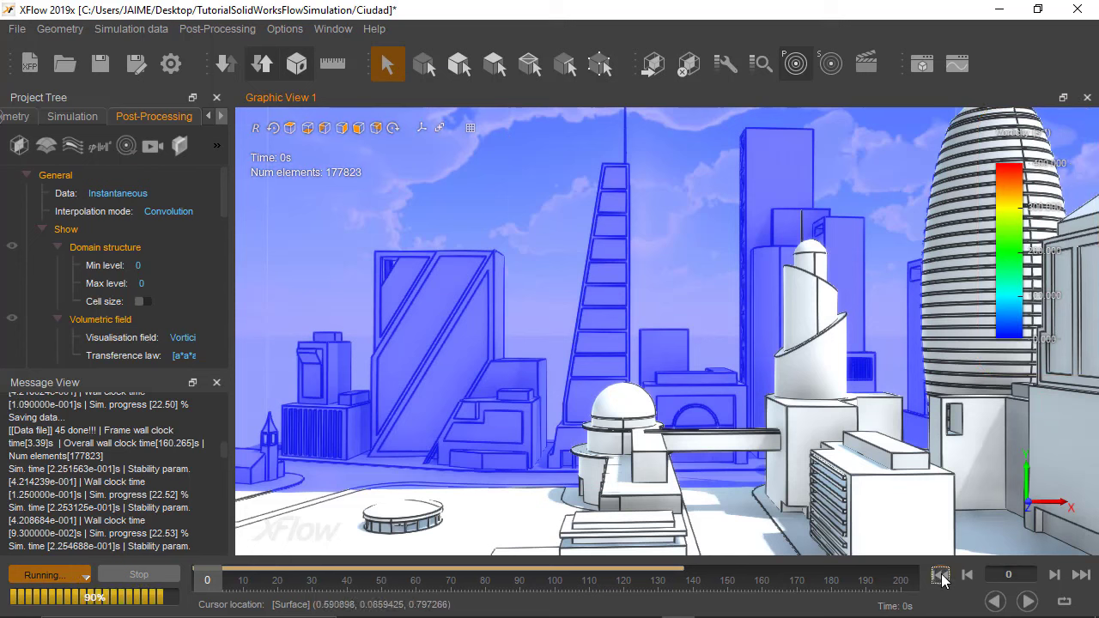
pyautogui.click(1027, 603)
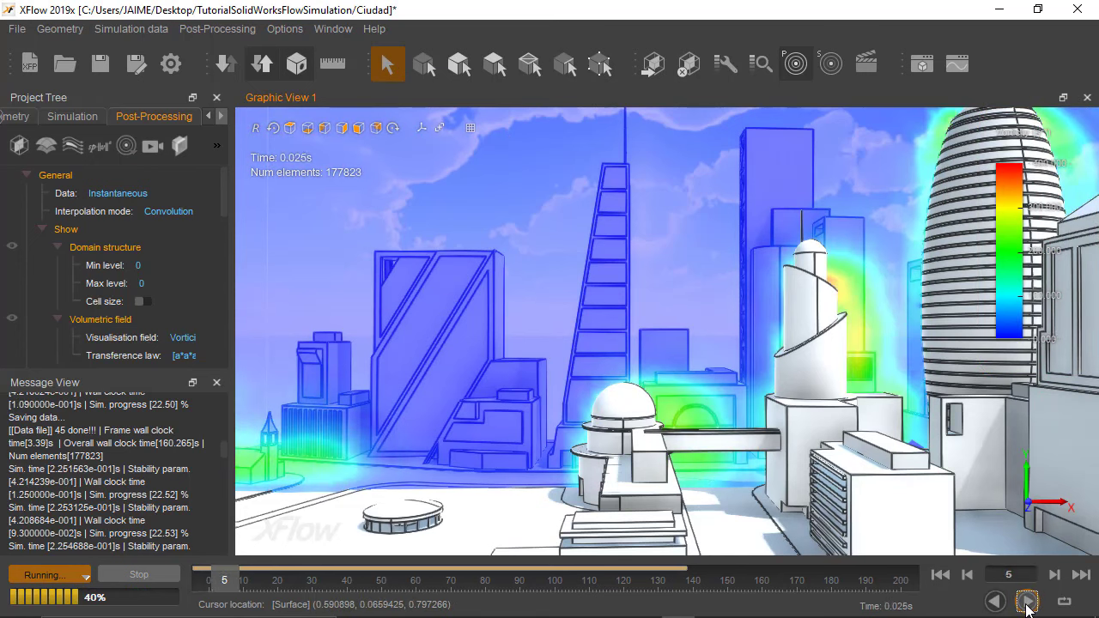